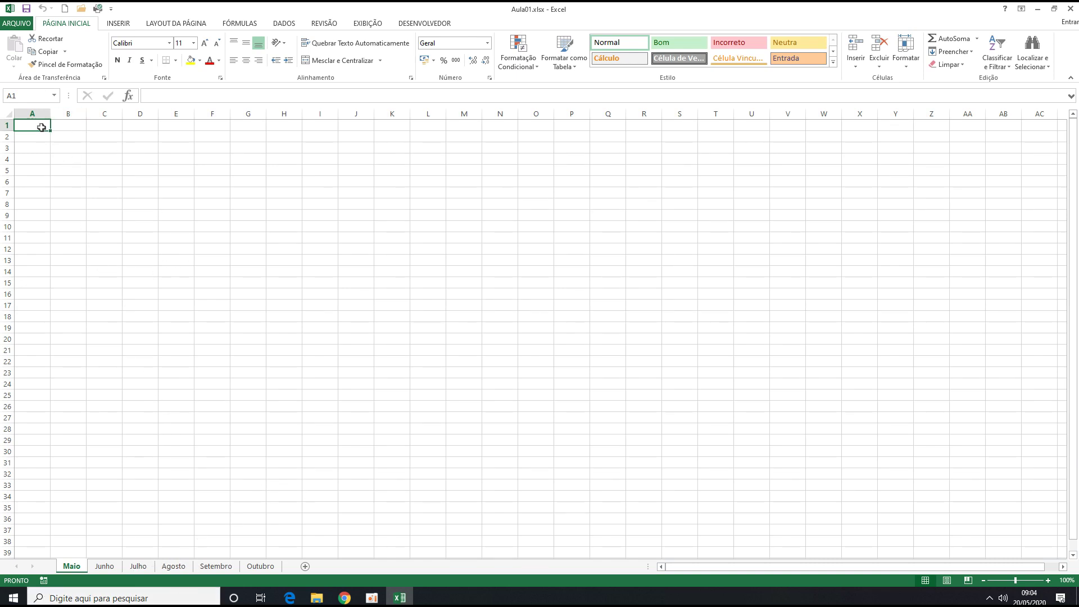
pyautogui.click(52, 149)
pyautogui.click(47, 134)
pyautogui.click(75, 135)
pyautogui.click(71, 126)
pyautogui.click(70, 136)
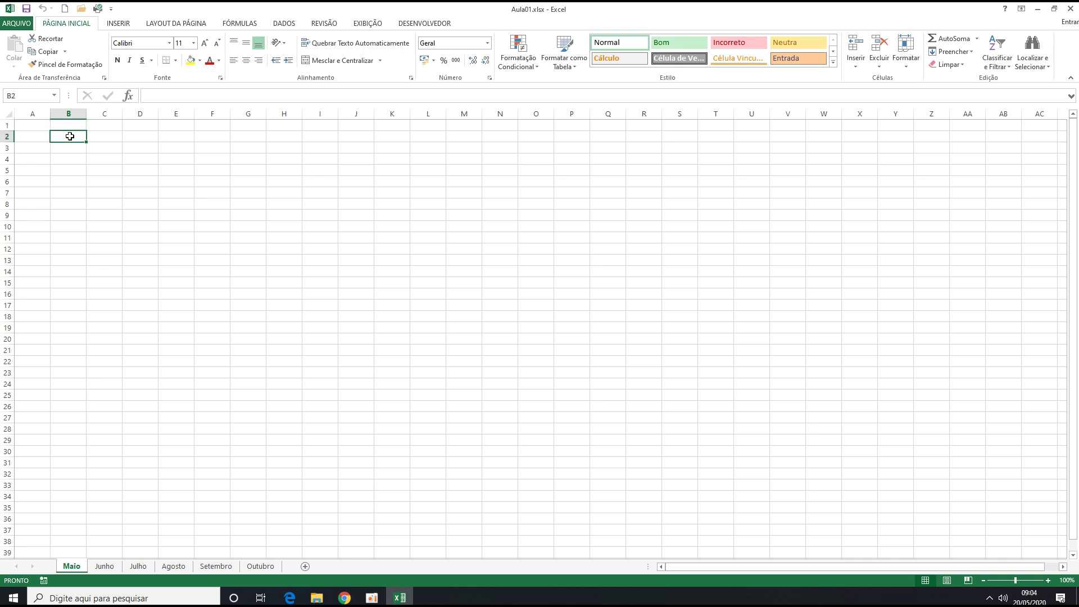
# - On the Junho sheet, enter the heading "Operadores" in C2 and widen column C to fit it
pyautogui.click(105, 567)
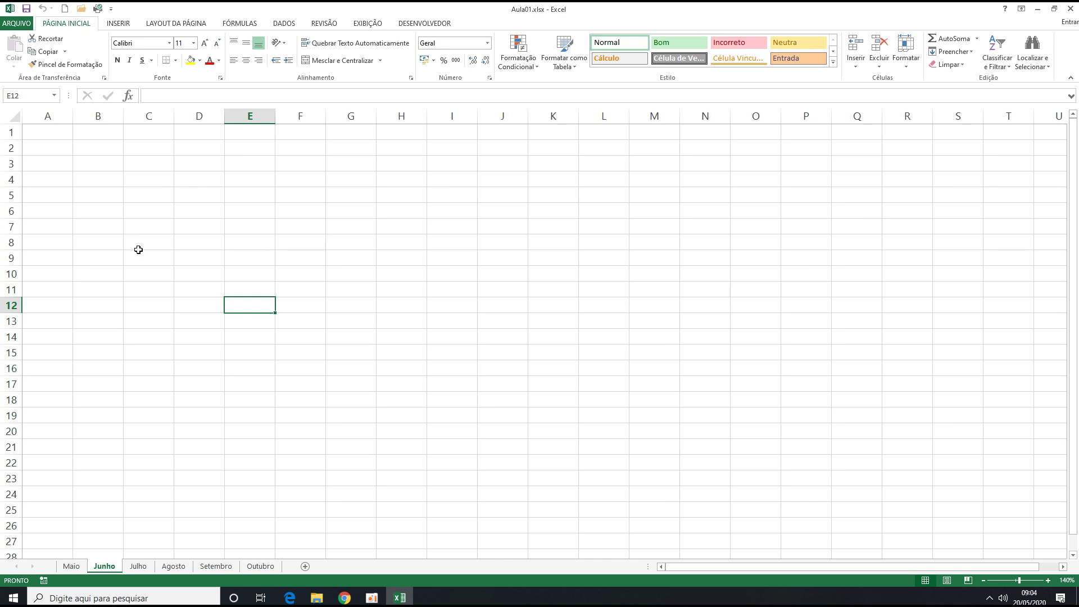
pyautogui.click(145, 146)
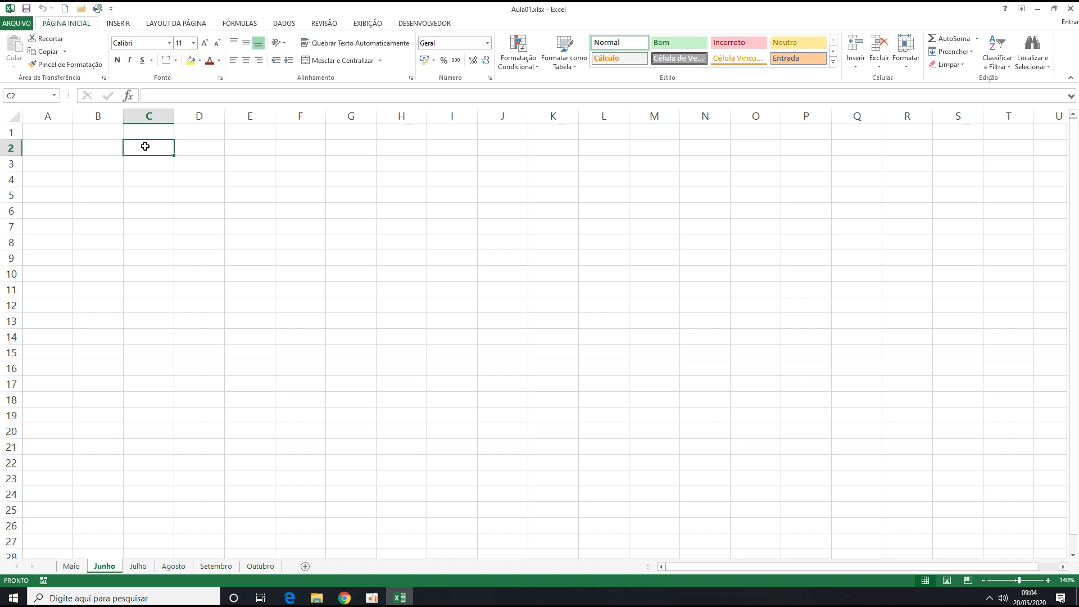
pyautogui.write('Operad')
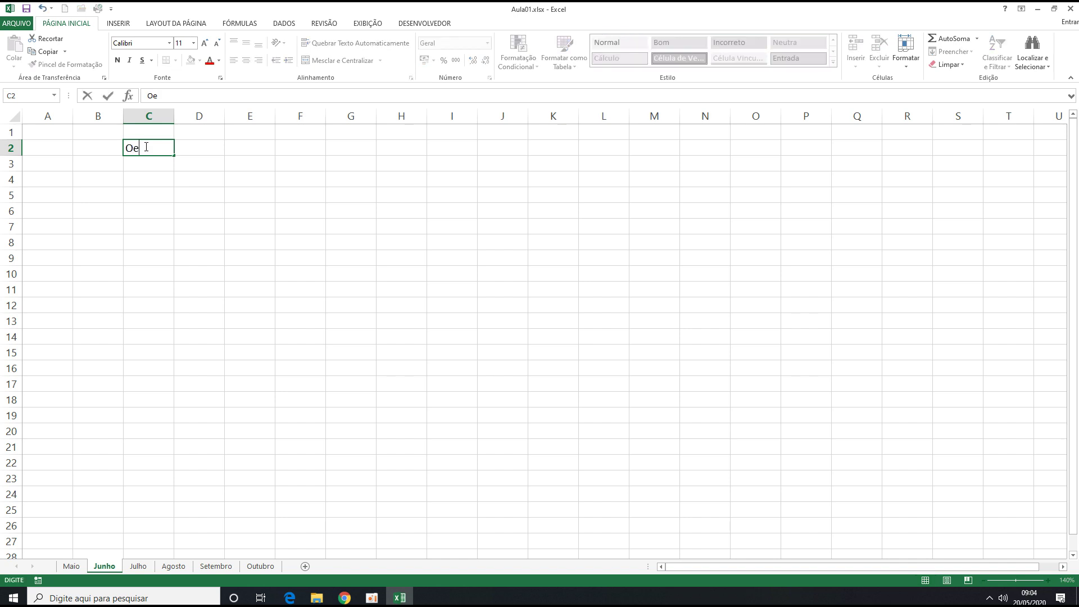
pyautogui.write('ores')
pyautogui.press('Return')
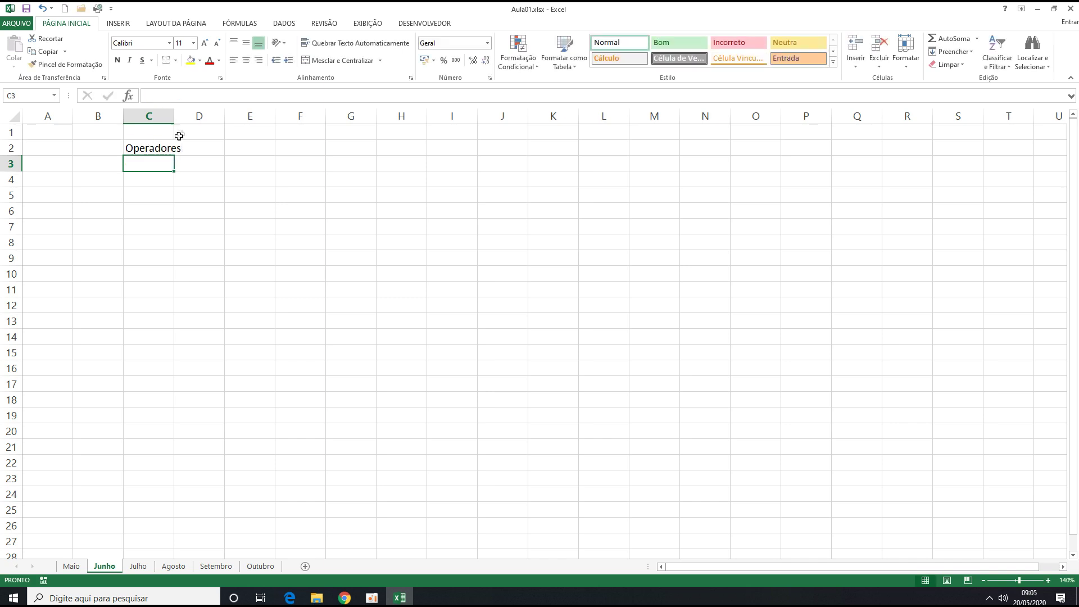
pyautogui.moveTo(173, 116); pyautogui.dragTo(196, 116)
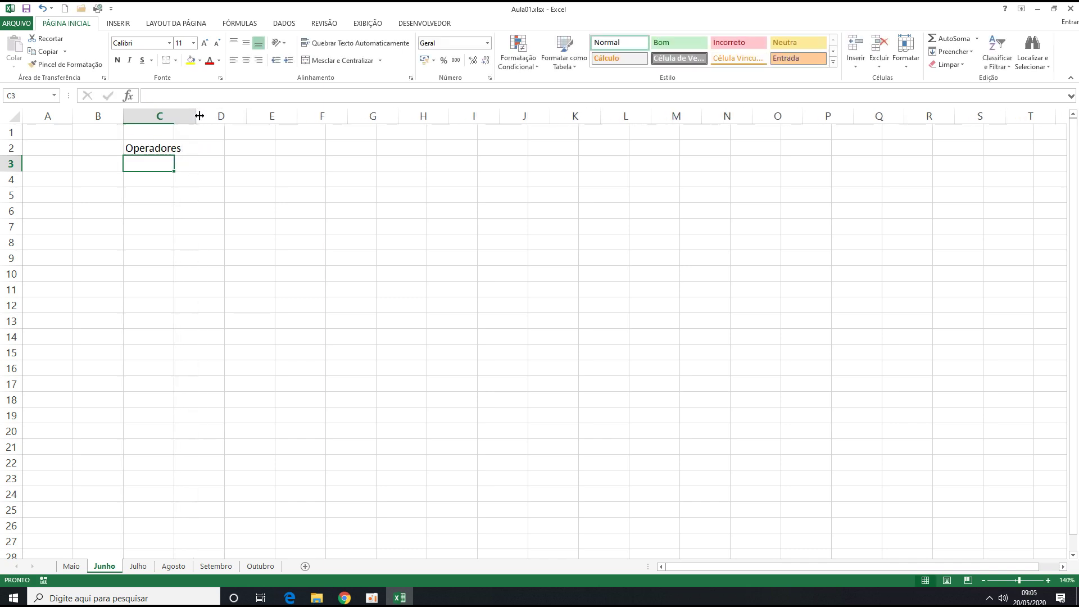
# - Enter "- subtração" with a leading space in C3, below the Operadores heading
pyautogui.doubleClick(166, 163)
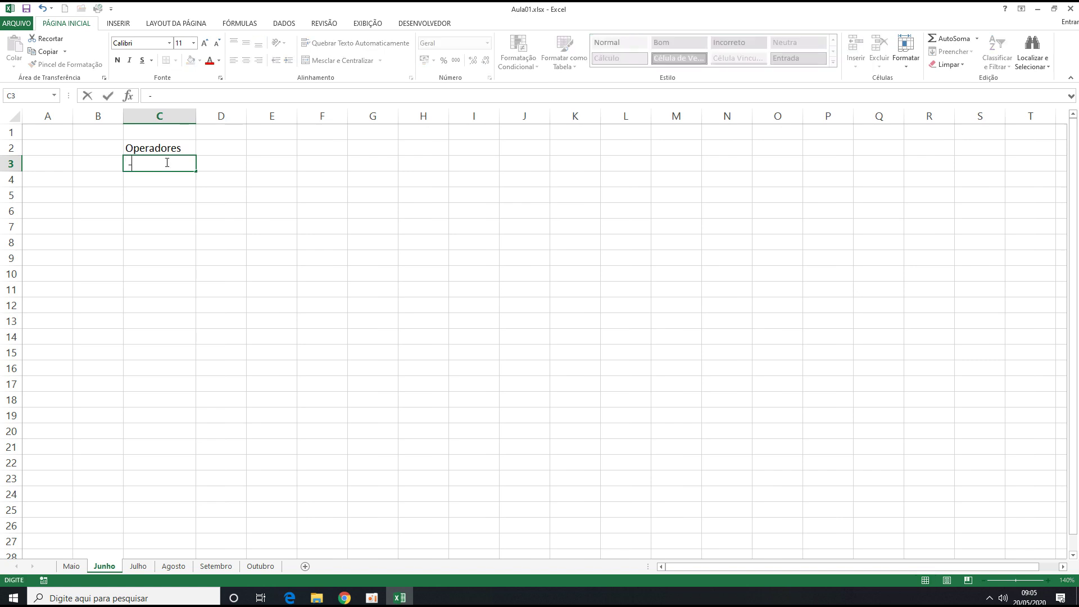
pyautogui.write('- menos')
pyautogui.press('BackSpace')
pyautogui.press('BackSpace')
pyautogui.press('BackSpace')
pyautogui.press('BackSpace')
pyautogui.press('BackSpace')
pyautogui.write('subtração')
pyautogui.press('Return')
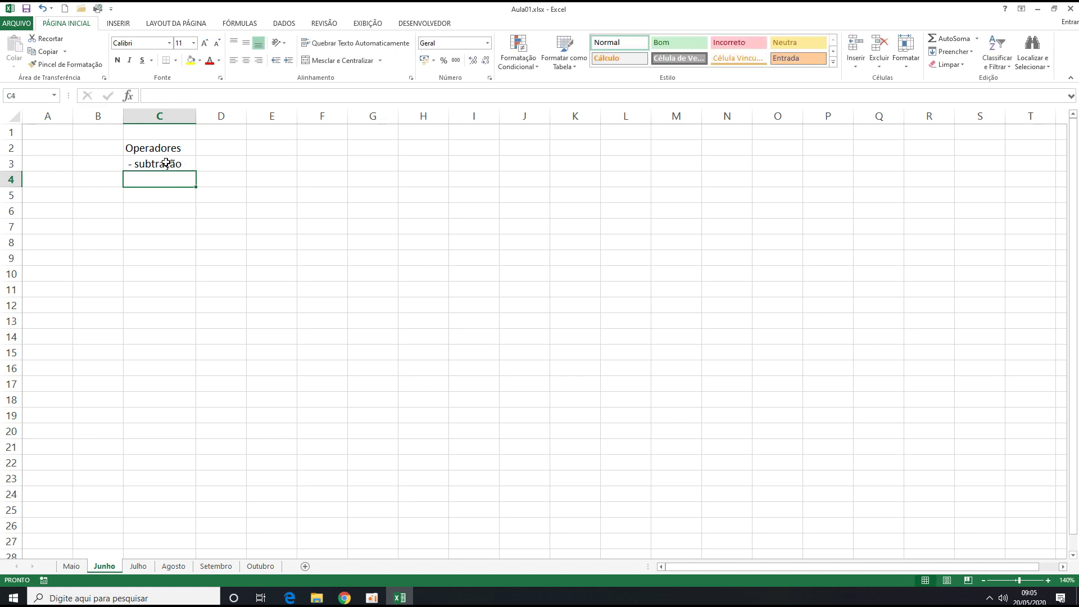
# - Add "+ adição" in C4 and "/ divisão" in C5, each with a leading space
pyautogui.write('+ ')
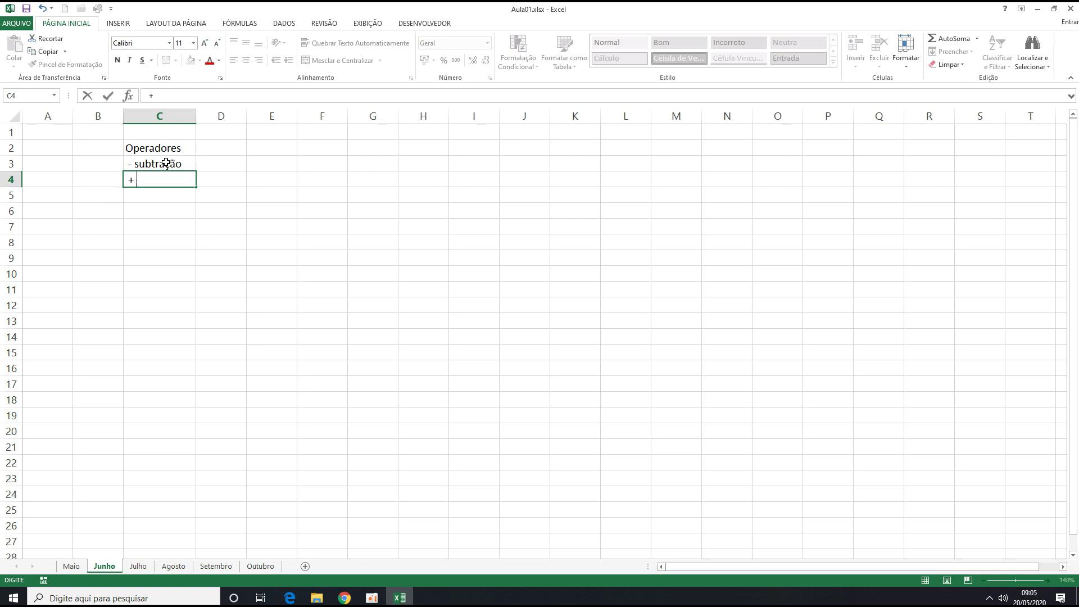
pyautogui.write('adição')
pyautogui.press('Return')
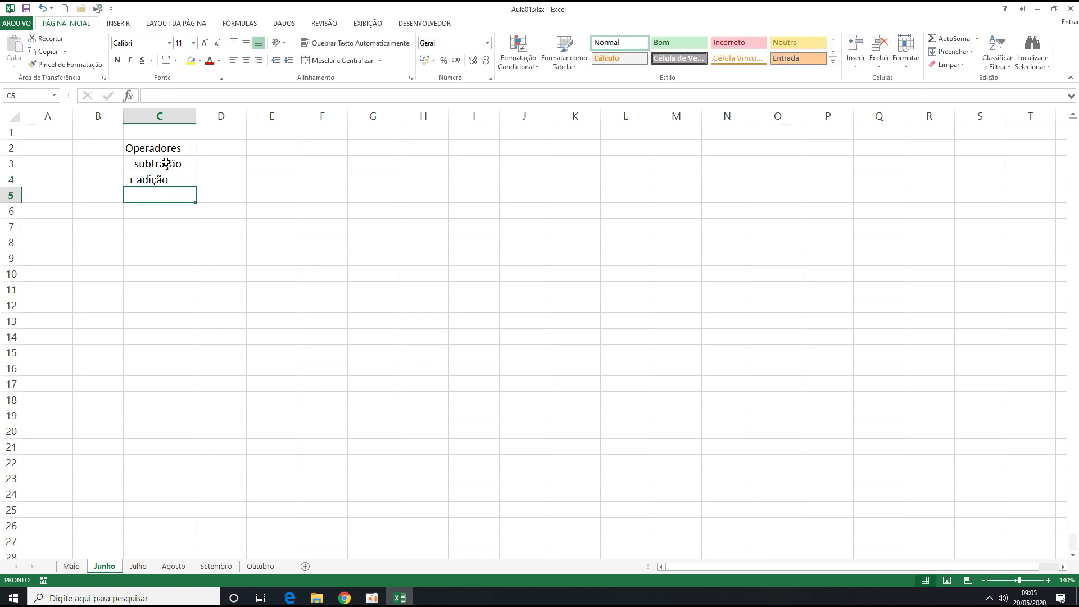
pyautogui.write('/ divisão')
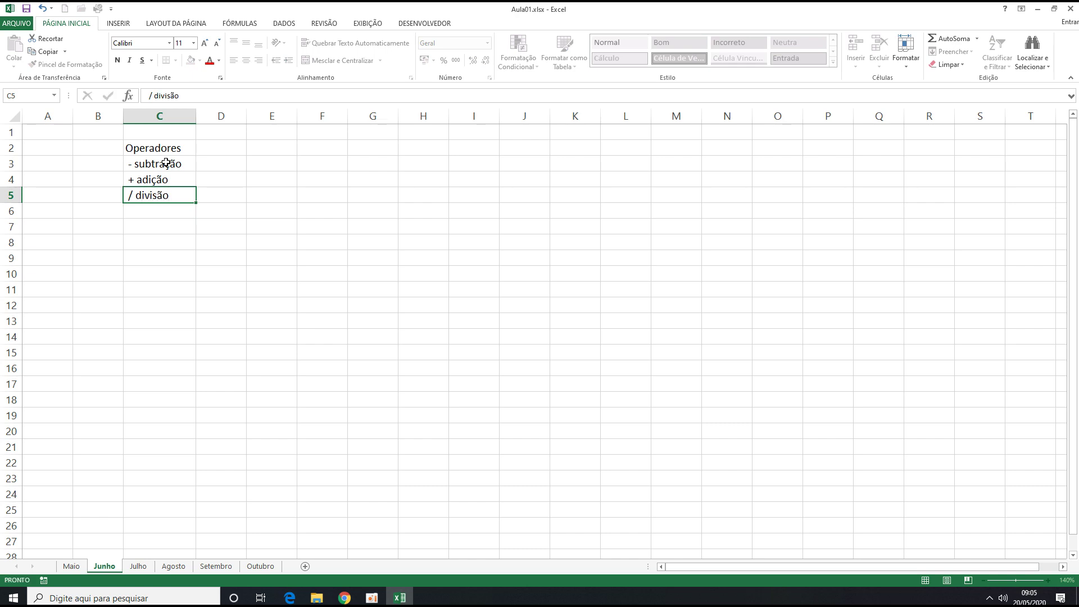
pyautogui.press('Return')
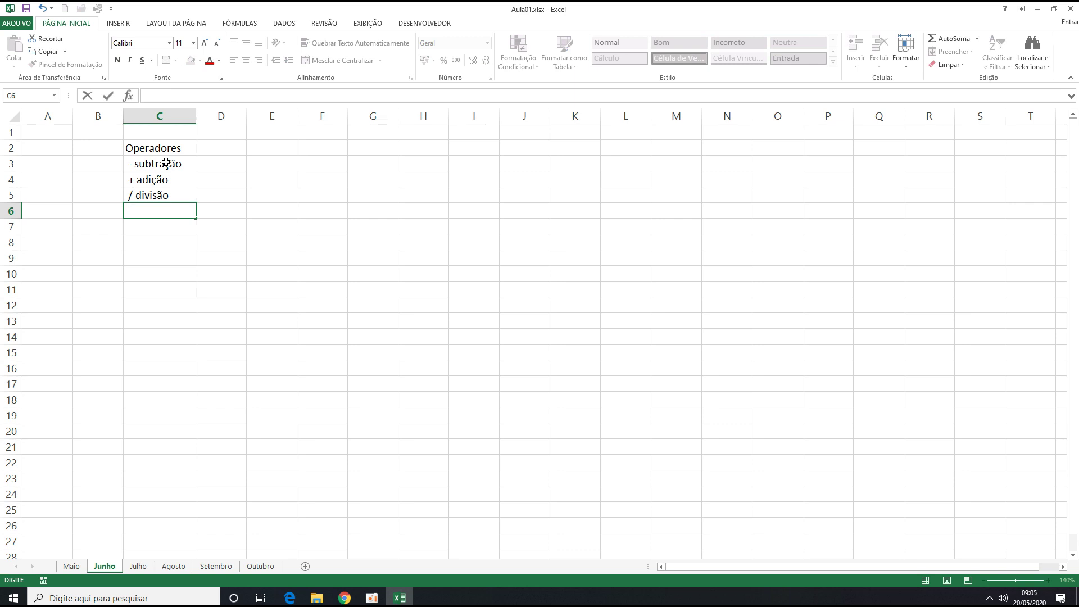
# - Add "* multiplicação" in C6 and "^ potenciação" in C7, each with a leading space
pyautogui.write('x')
pyautogui.press('BackSpace')
pyautogui.write('* multiplicação')
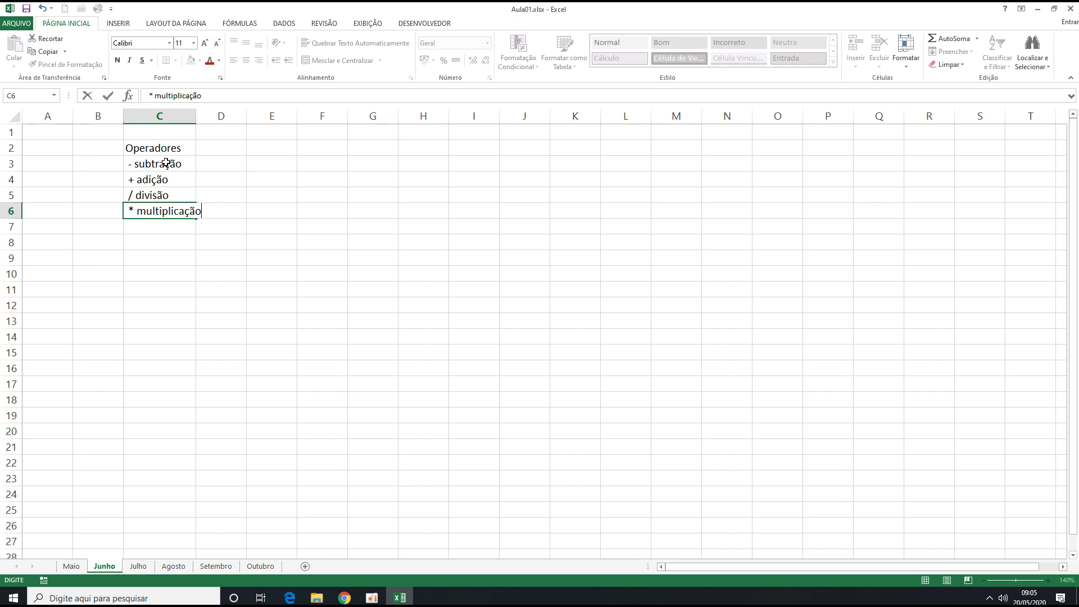
pyautogui.press('Return')
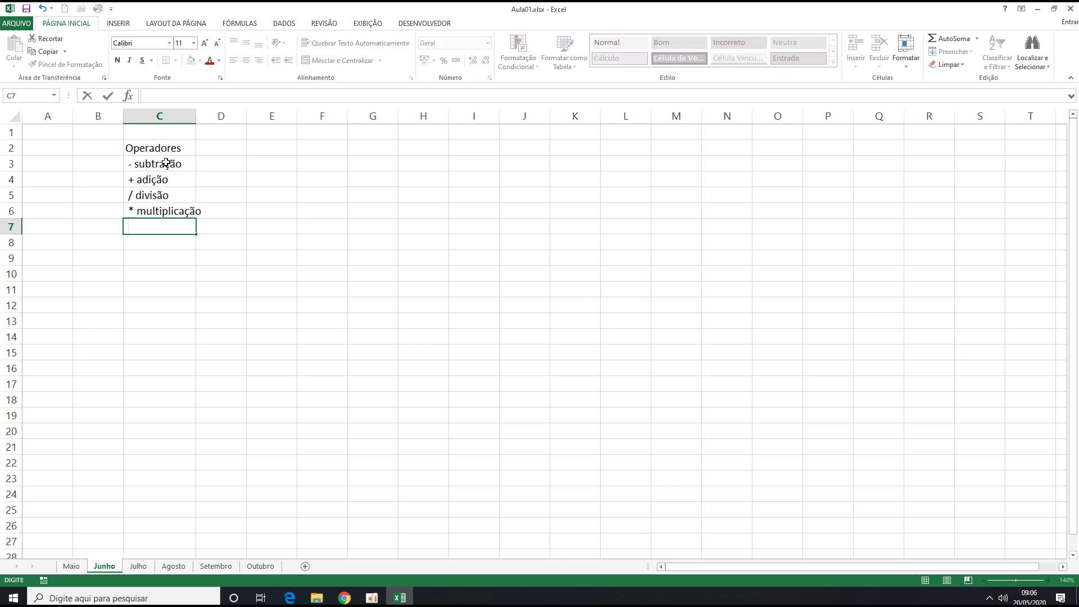
pyautogui.write('^ potenciação')
pyautogui.press('Return')
# - Widen column C so that the "* multiplicação" entry fits inside it
pyautogui.moveTo(167, 163); pyautogui.dragTo(163, 208)
pyautogui.moveTo(196, 117); pyautogui.dragTo(209, 123)
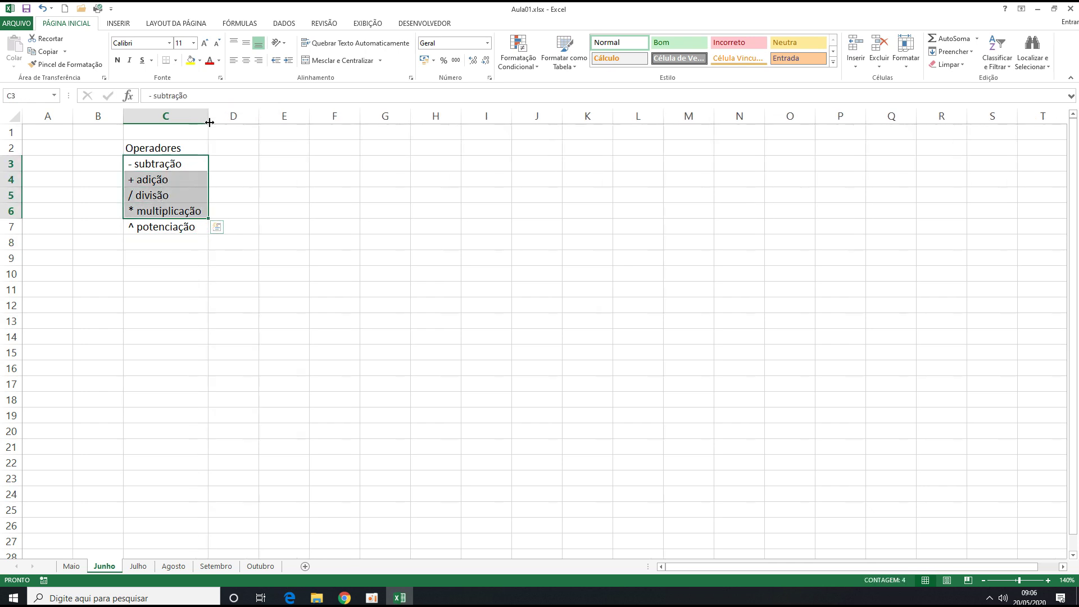
pyautogui.click(191, 224)
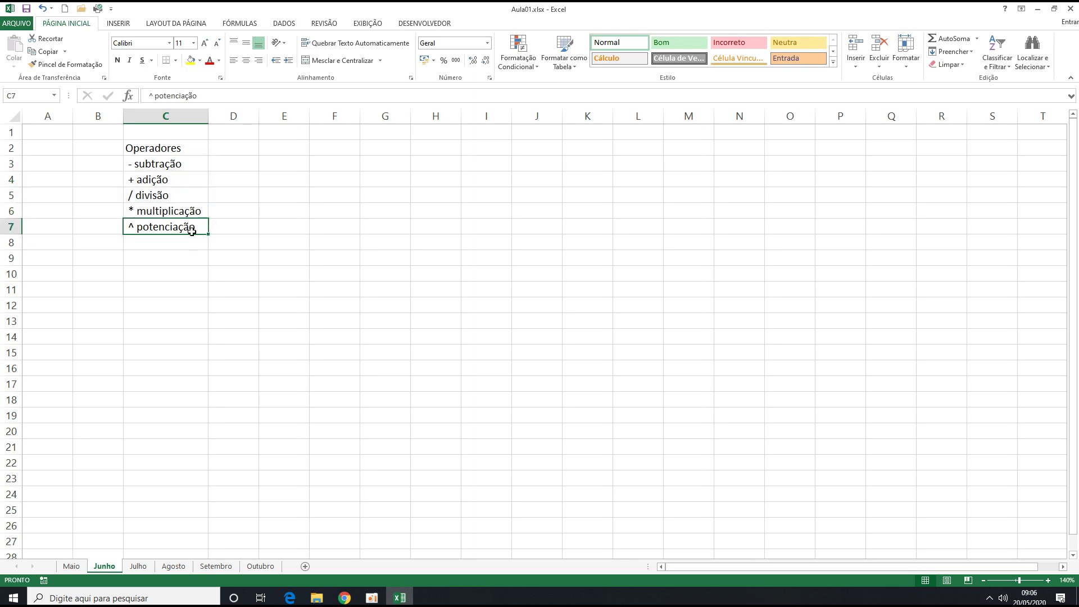
pyautogui.moveTo(170, 165); pyautogui.dragTo(172, 207)
# - Enter the heading "Lógicos" in C9 and "> maior que" below it in C10
pyautogui.click(150, 253)
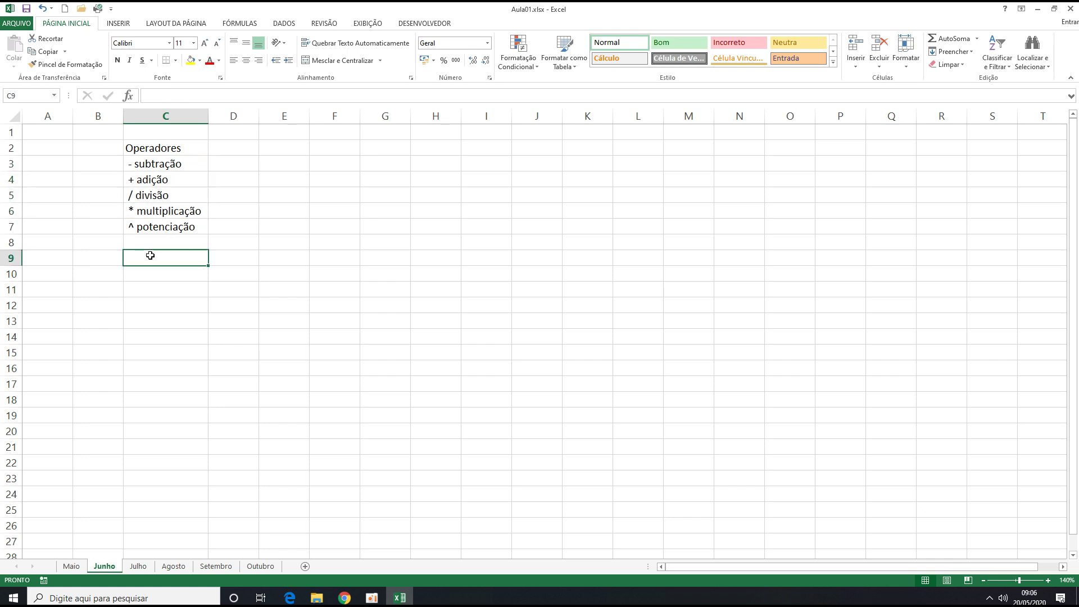
pyautogui.write('L')
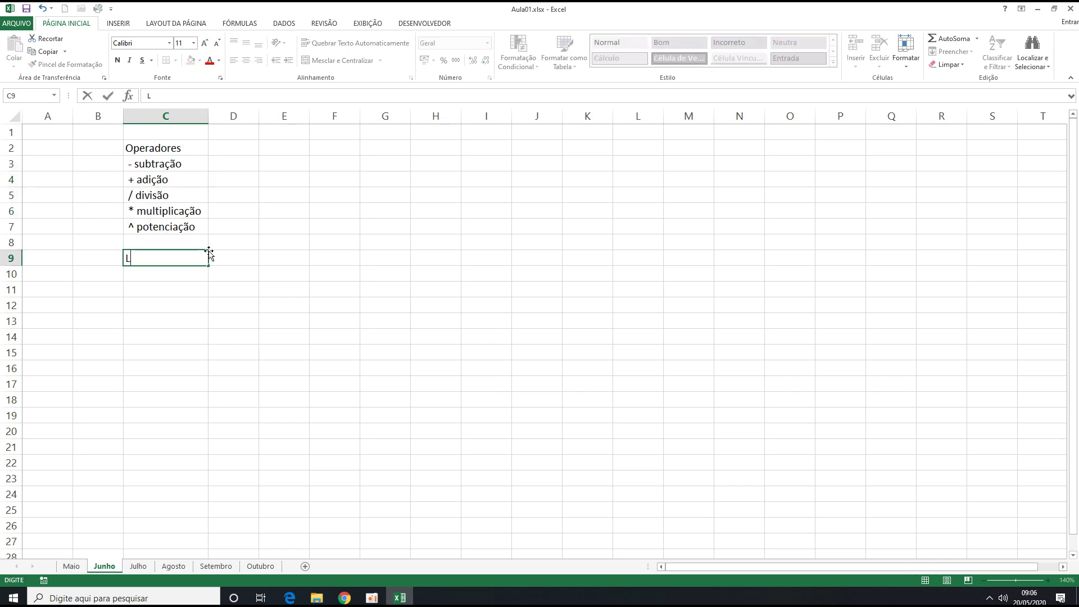
pyautogui.write('ógicos')
pyautogui.press('Return')
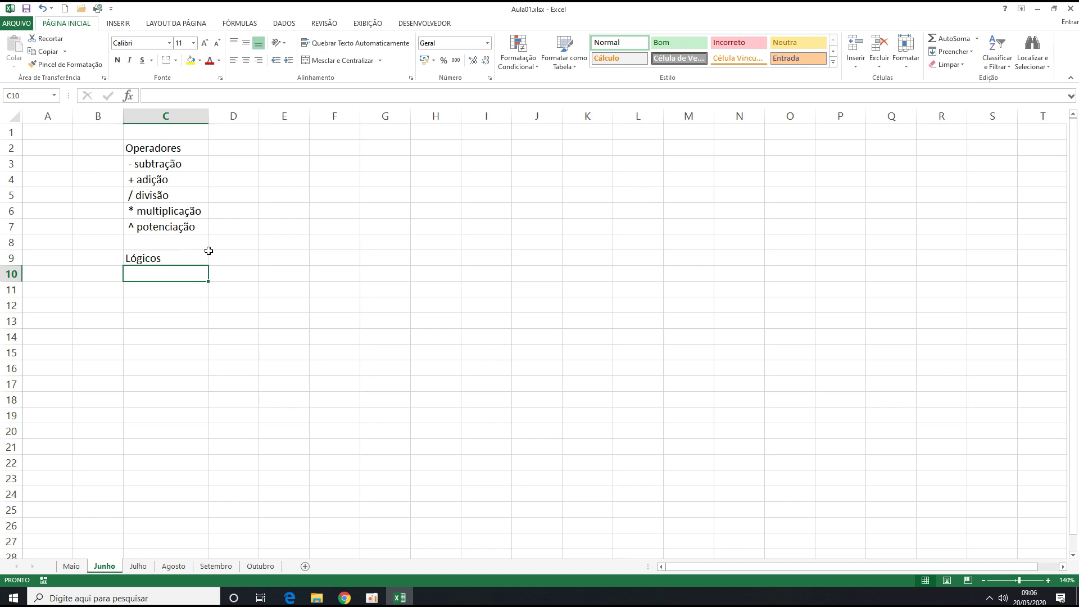
pyautogui.write('>')
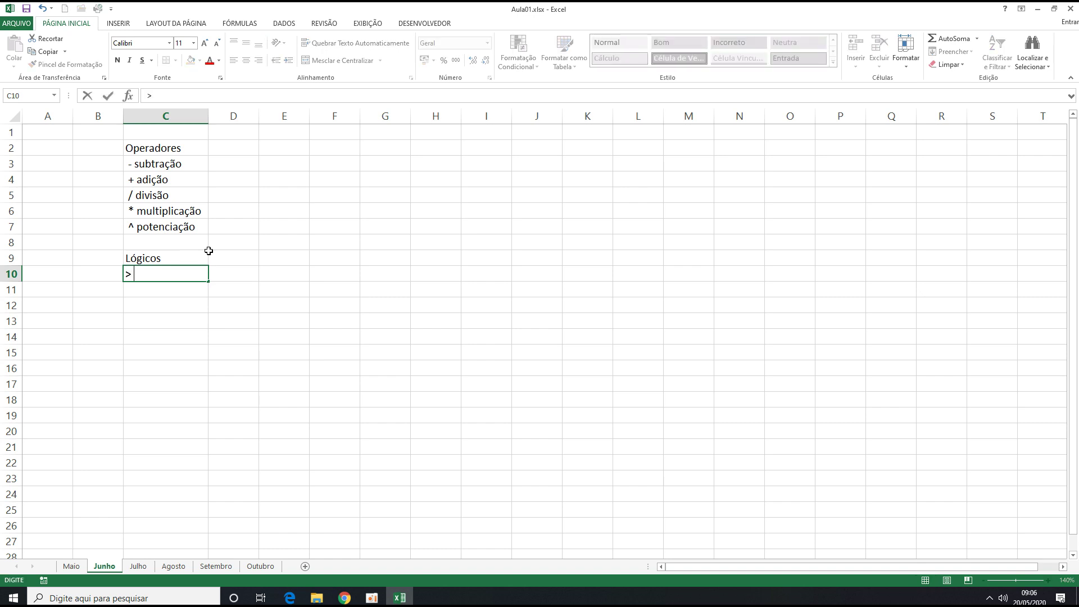
pyautogui.write(' maior que')
pyautogui.press('Return')
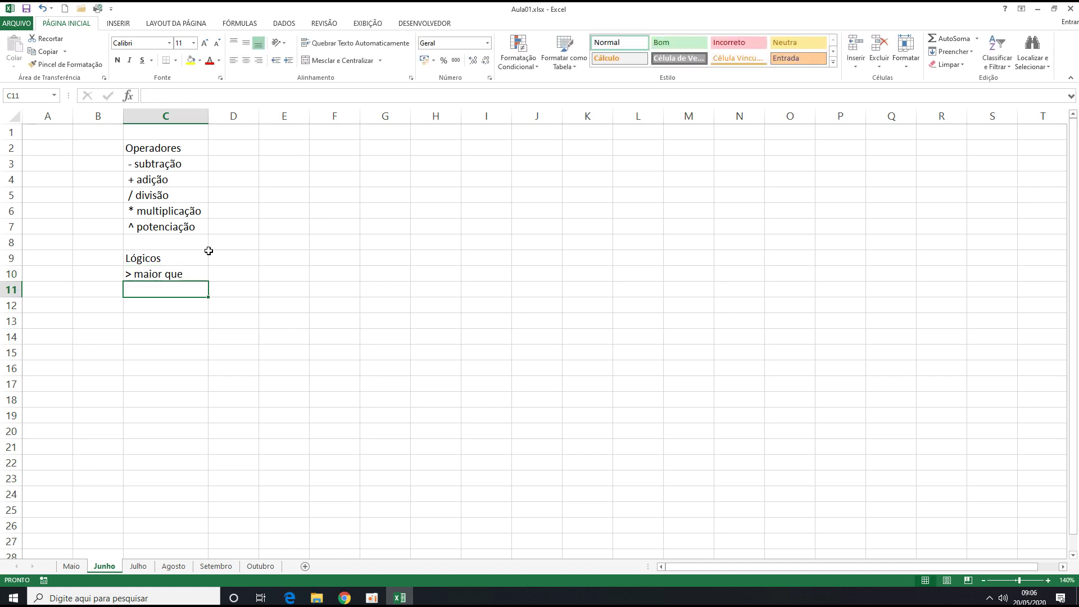
# - Add "< menor que" in C11 and ">= maior ou igual a" in C12
pyautogui.write('<')
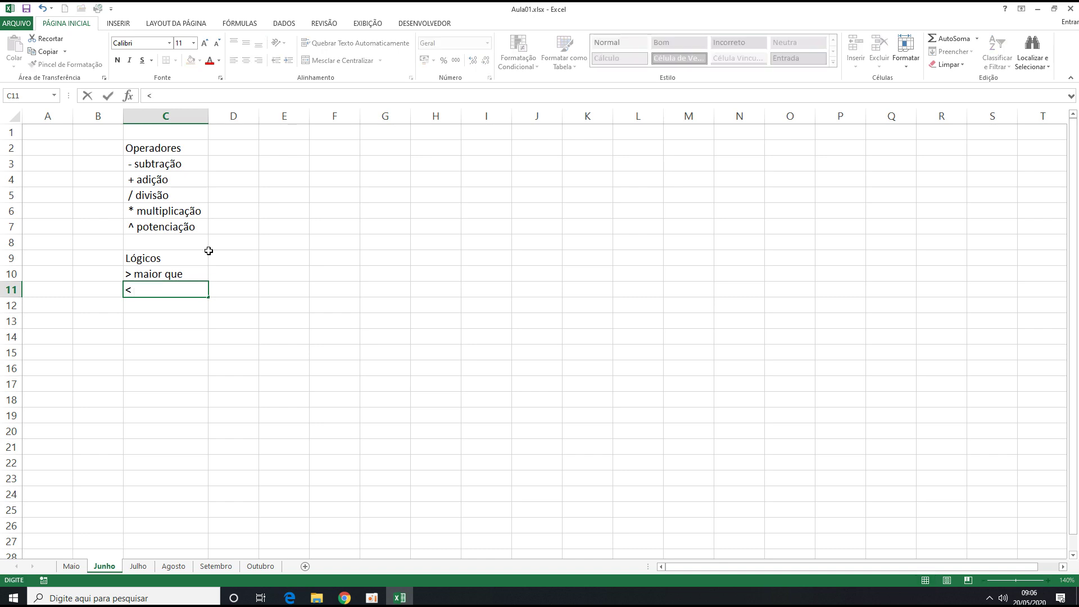
pyautogui.write(' menor que')
pyautogui.press('Return')
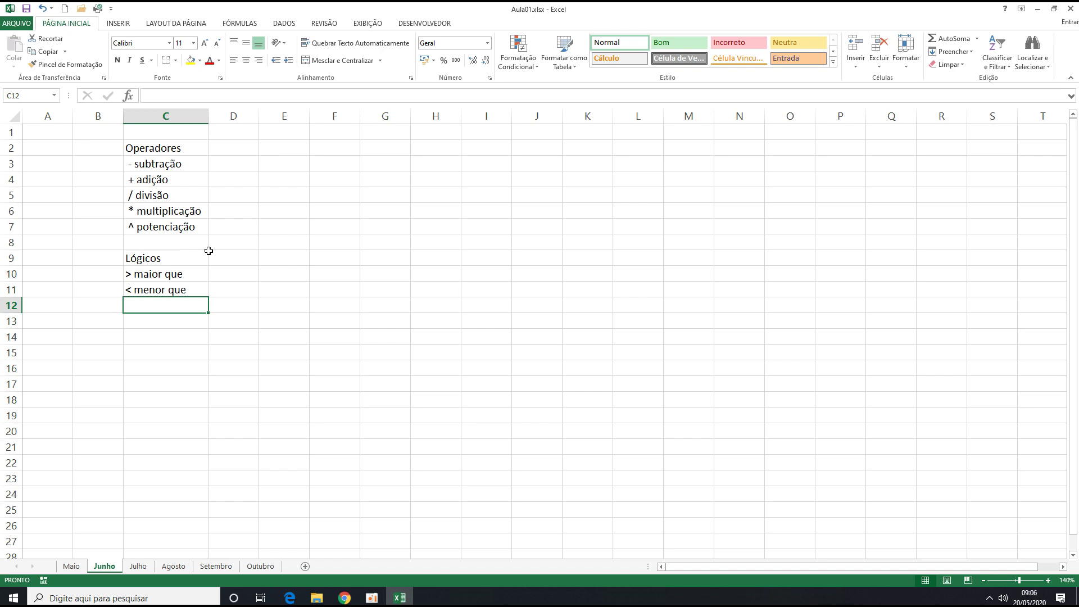
pyautogui.write('>')
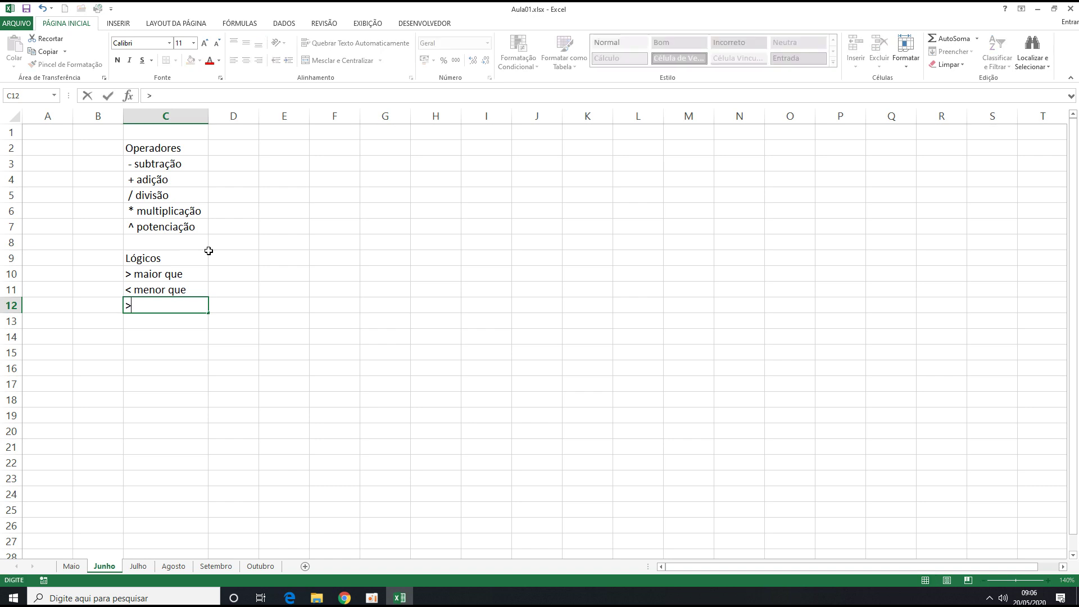
pyautogui.write('= maior ou igual a')
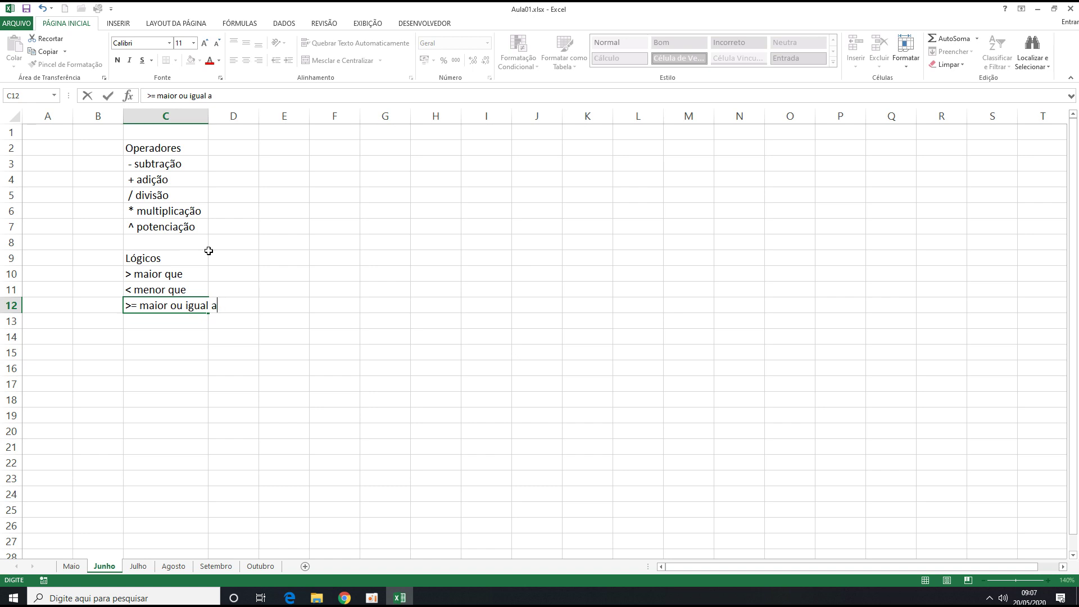
pyautogui.press('Return')
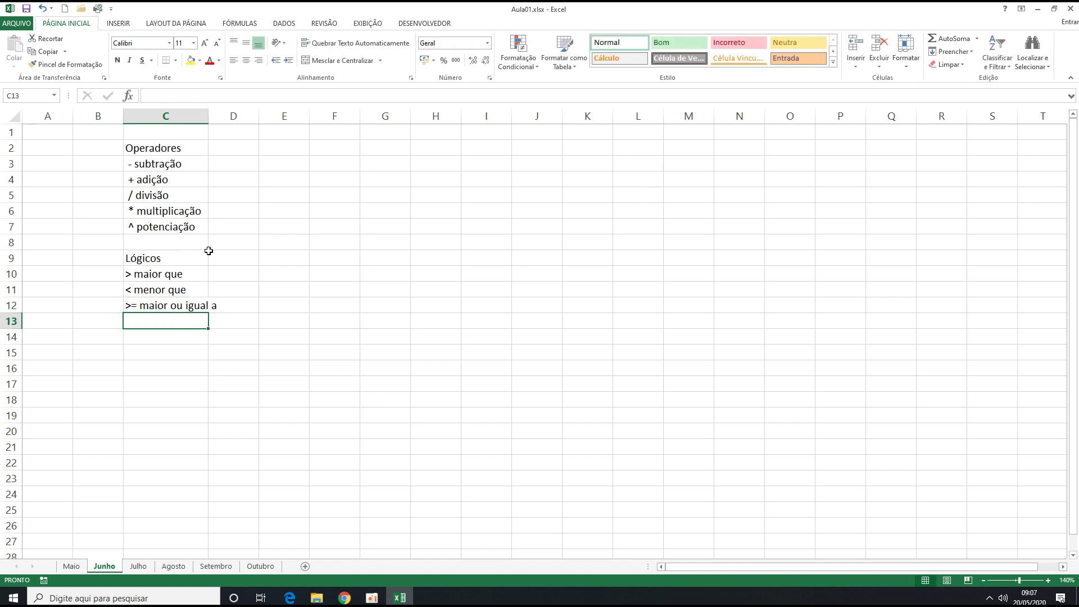
# - Add "<= menor ou igual a" in C13 and "= igual" with a leading space in C14
pyautogui.write('<')
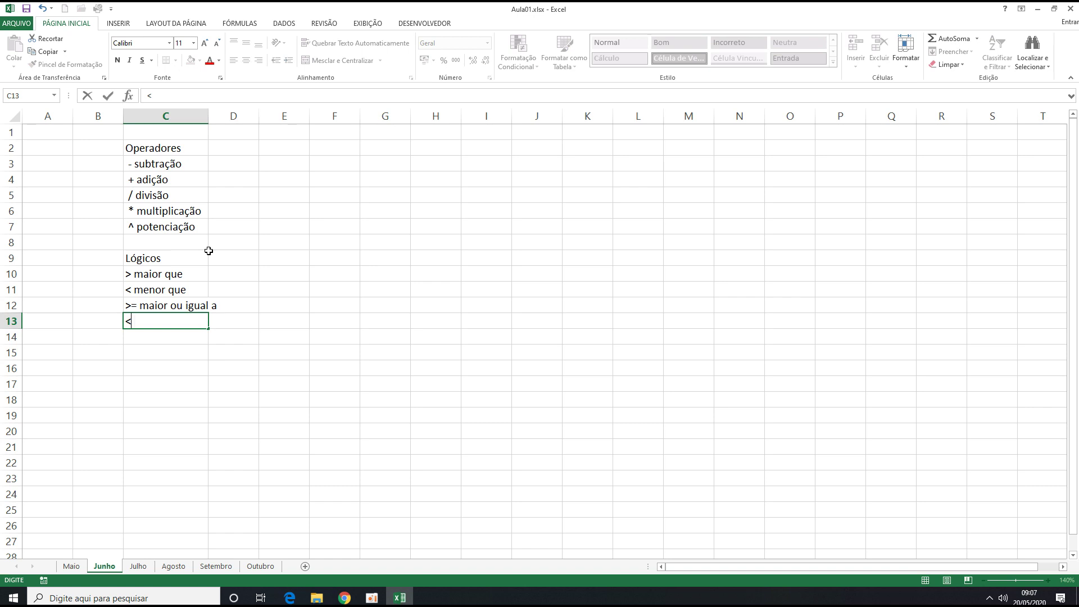
pyautogui.write('= menor ou igual a')
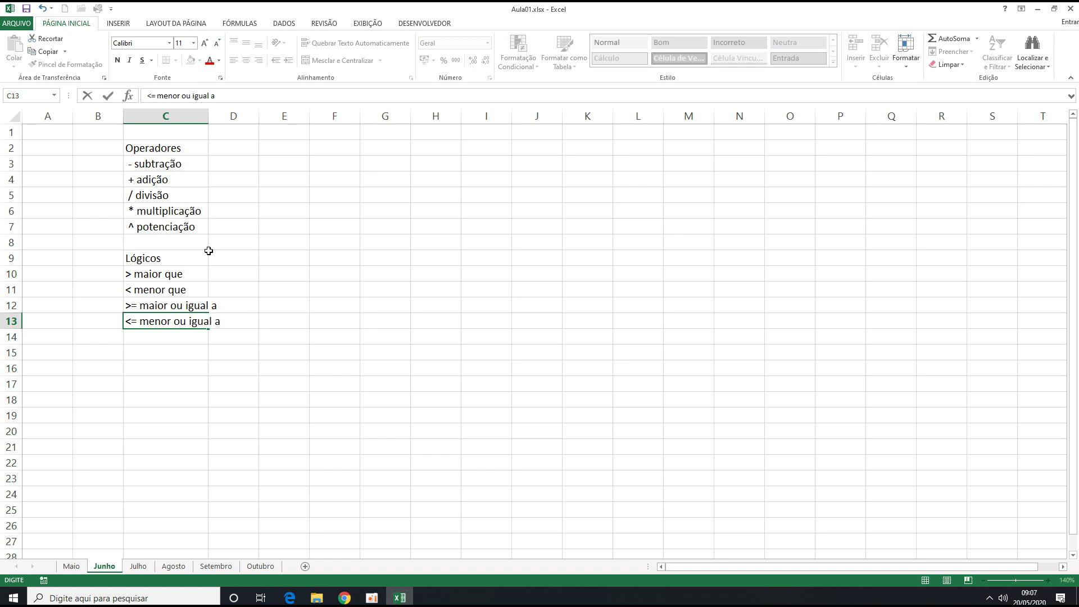
pyautogui.press('Return')
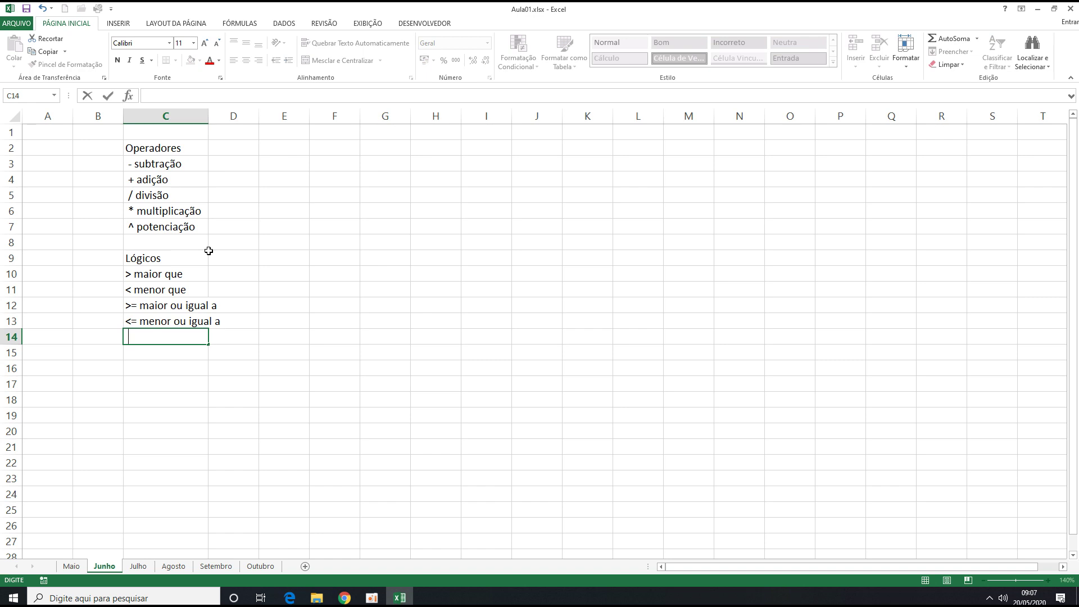
pyautogui.write('+')
pyautogui.press('BackSpace')
pyautogui.write('= igual')
pyautogui.press('Return')
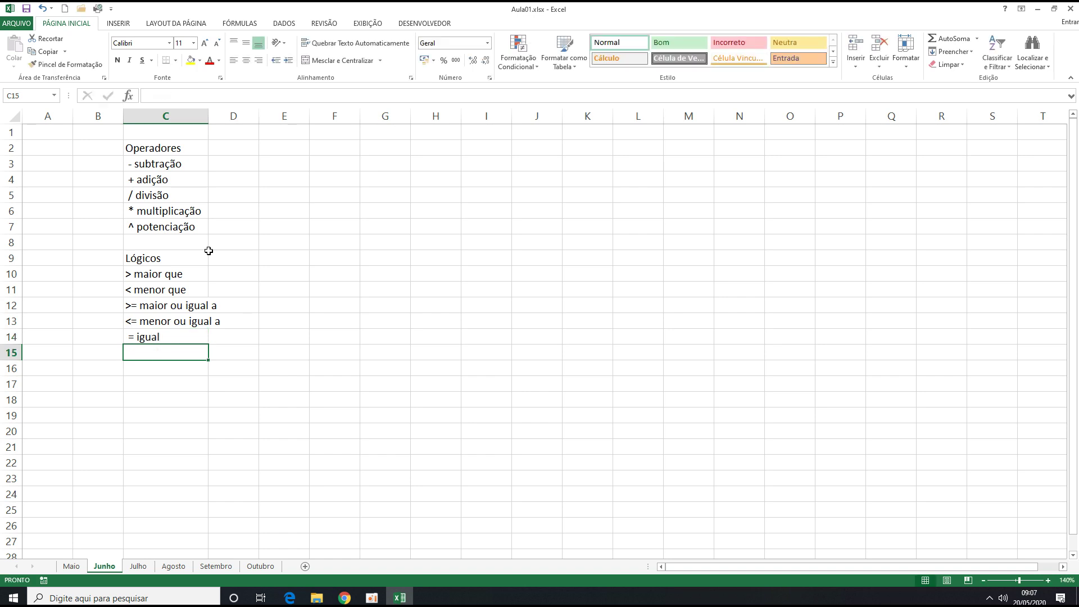
# - Complete the list of logical operators with "<> diferente" in C15
pyautogui.write('<> ')
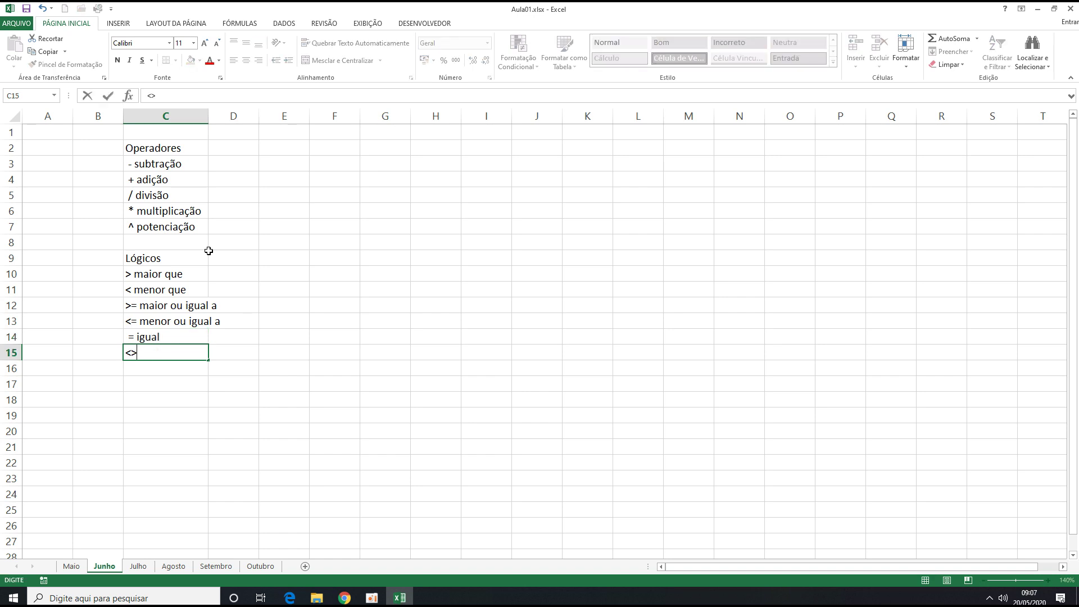
pyautogui.write('diferente')
pyautogui.press('Return')
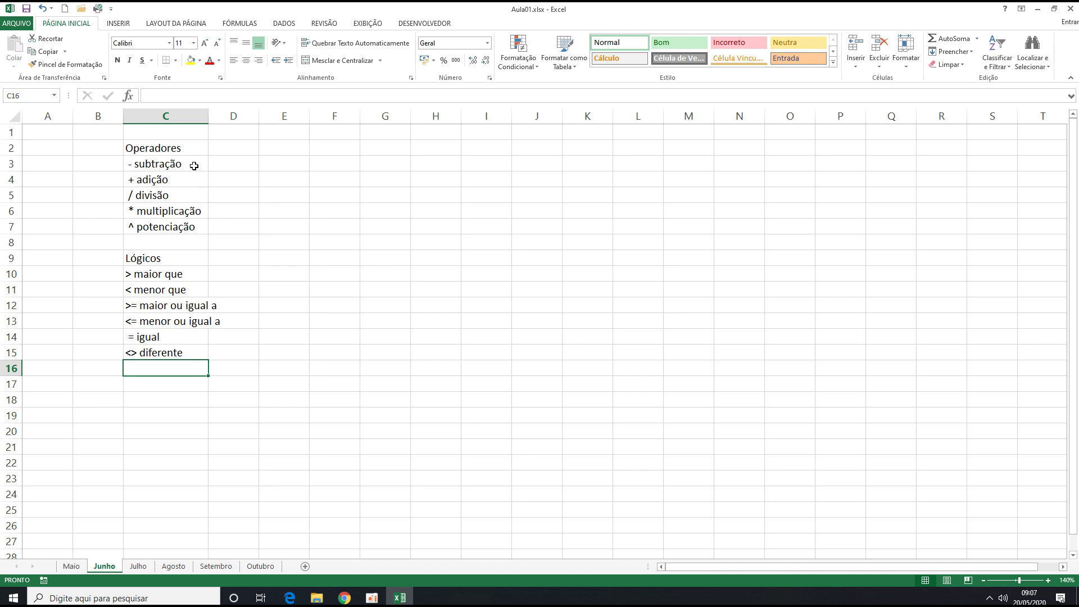
pyautogui.moveTo(194, 166); pyautogui.dragTo(194, 204)
pyautogui.click(234, 181)
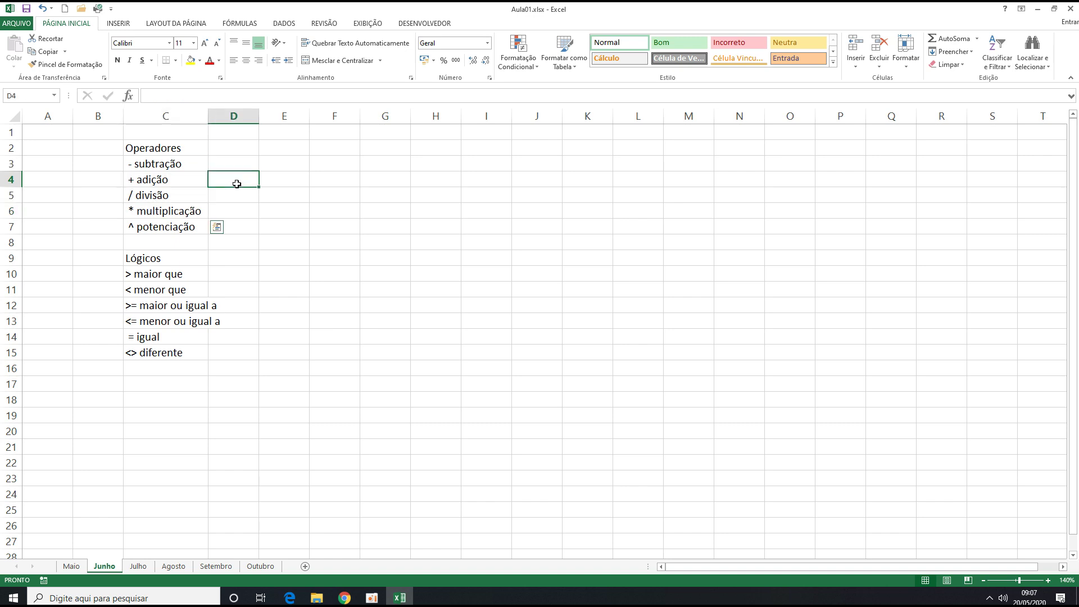
pyautogui.click(188, 273)
pyautogui.moveTo(188, 273); pyautogui.dragTo(180, 346)
# - Review the arithmetic operators in column C and the logical operators listed in C10:C15
pyautogui.click(169, 257)
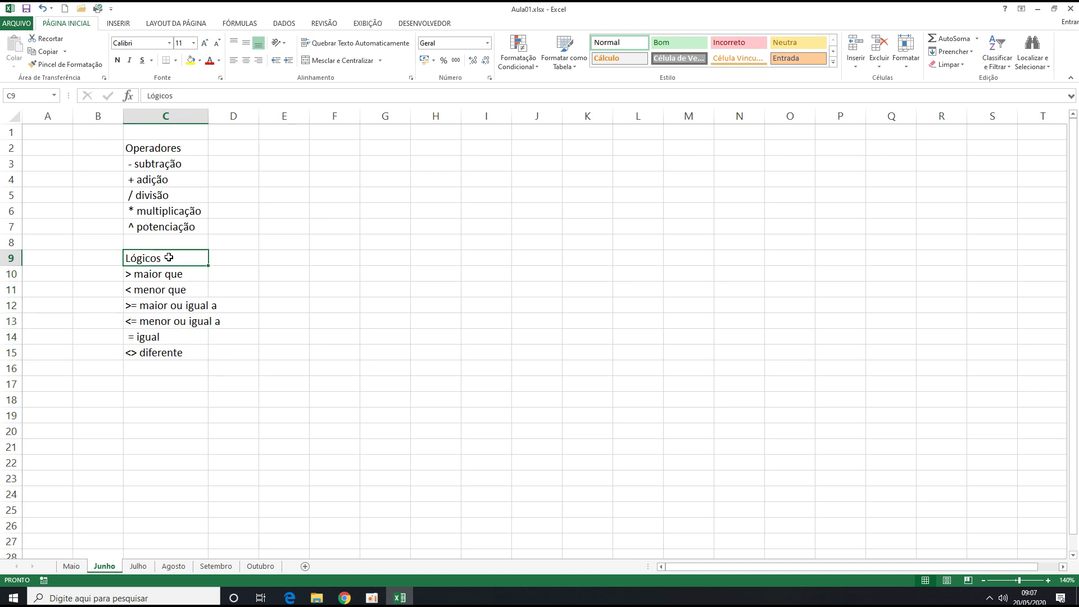
pyautogui.doubleClick(164, 258)
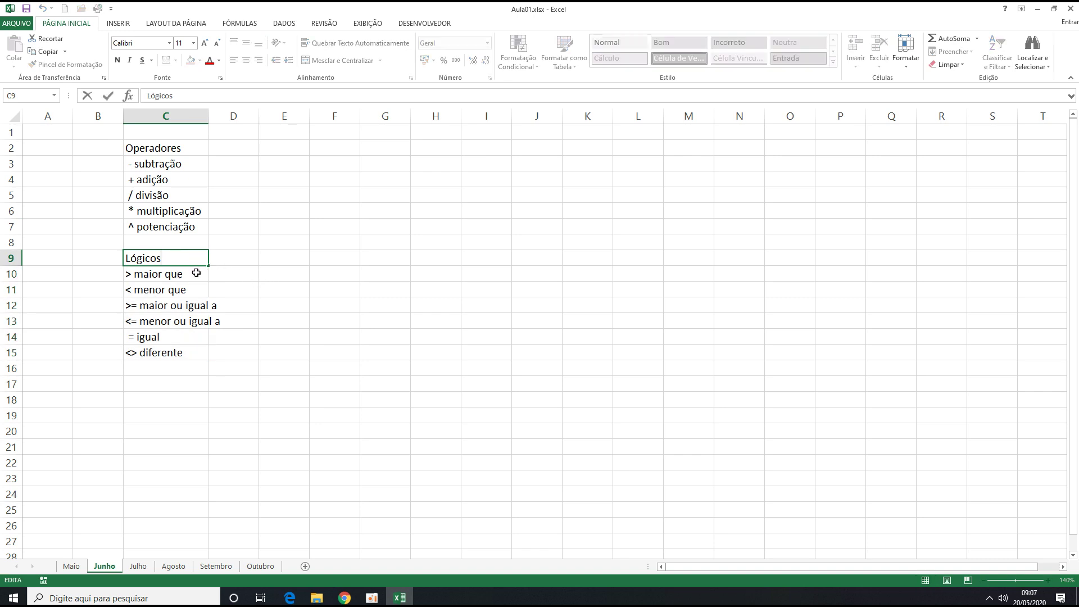
pyautogui.click(196, 274)
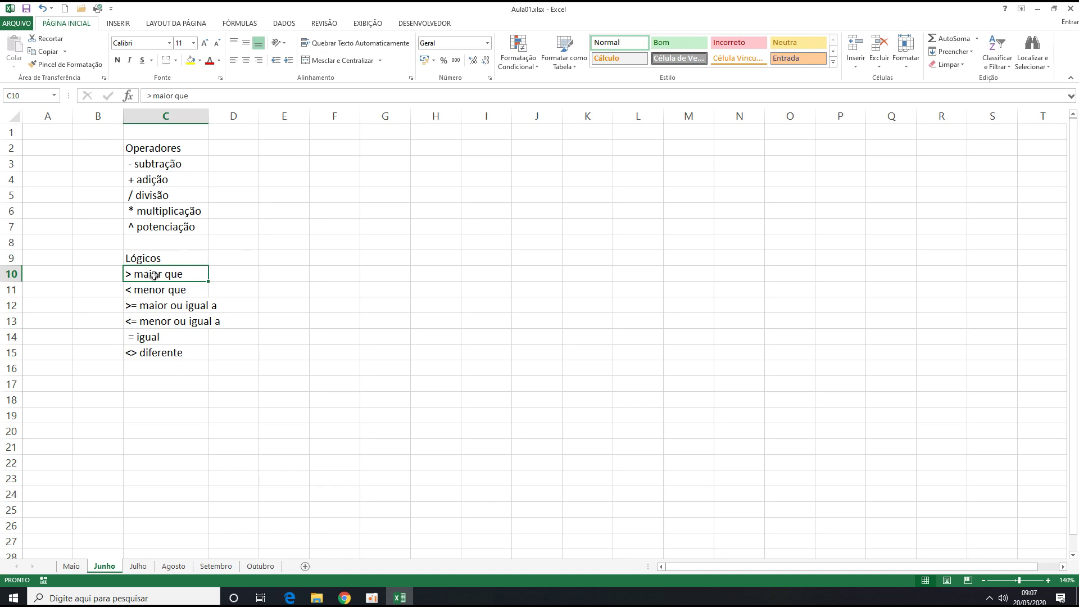
pyautogui.click(296, 277)
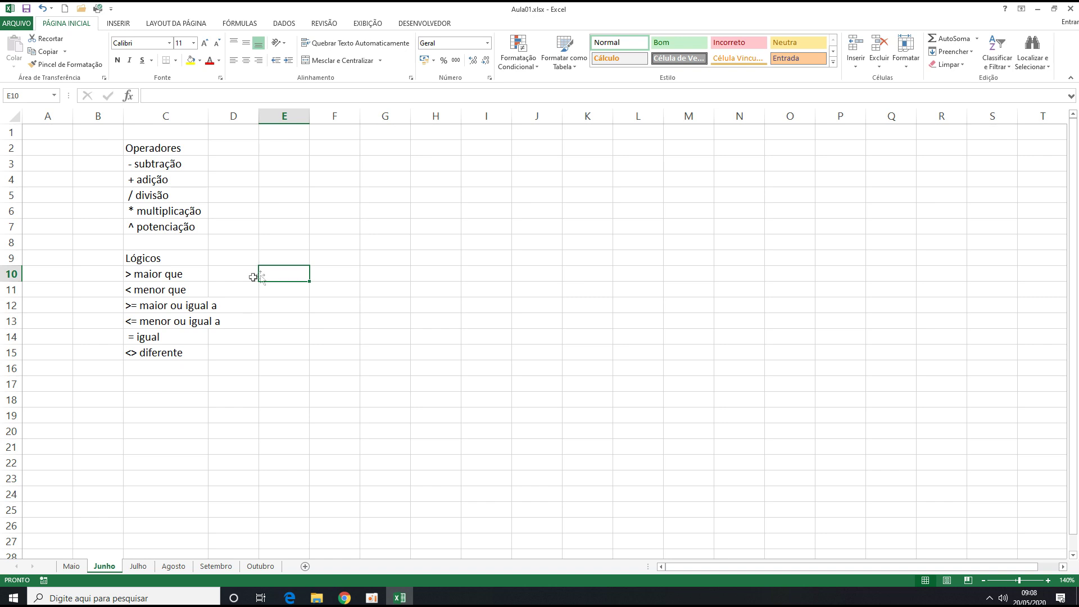
pyautogui.click(157, 304)
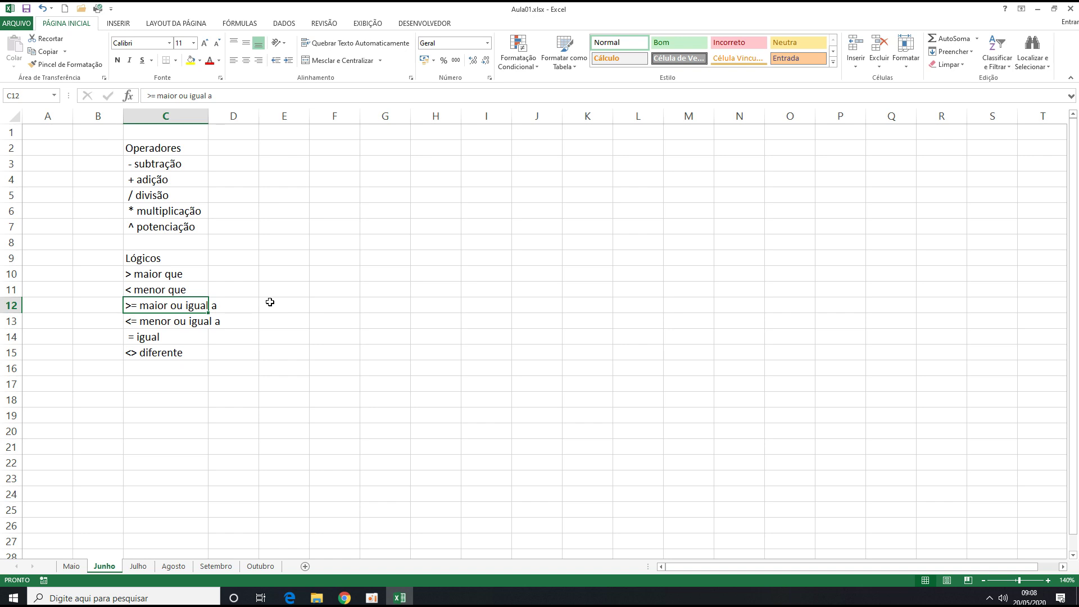
pyautogui.moveTo(168, 166); pyautogui.dragTo(168, 211)
pyautogui.moveTo(171, 273); pyautogui.dragTo(173, 352)
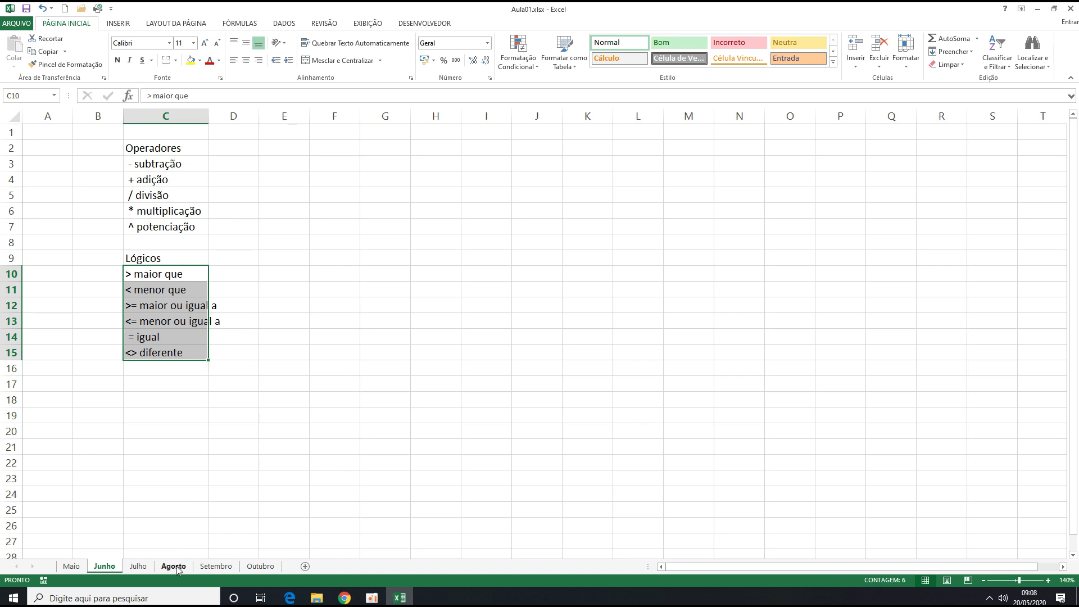
# - Switch to the Maio sheet and widen column A slightly
pyautogui.click(71, 566)
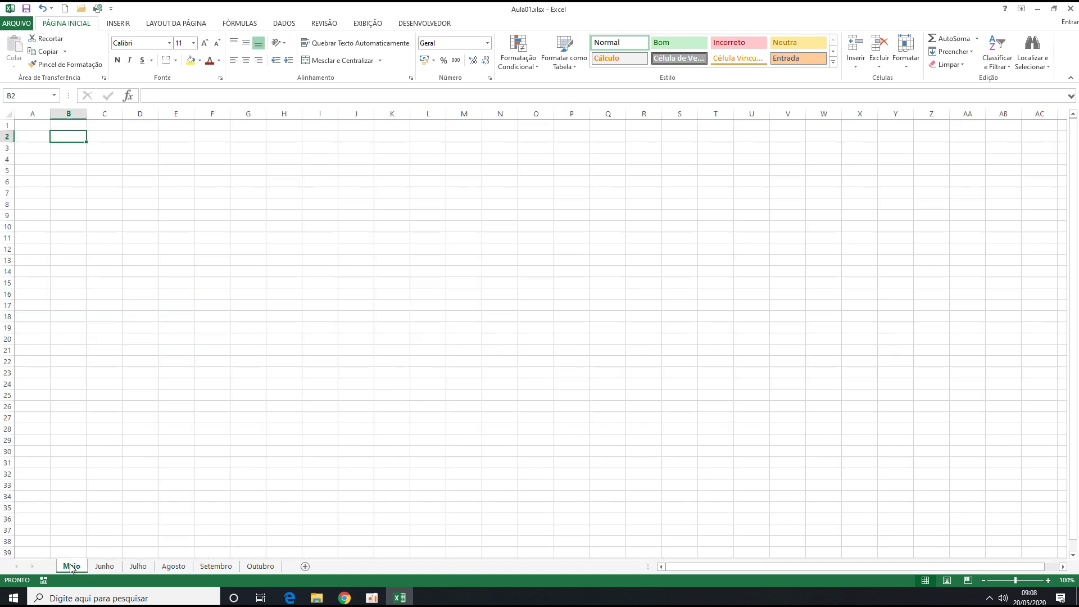
pyautogui.click(32, 137)
pyautogui.moveTo(50, 116); pyautogui.dragTo(62, 116)
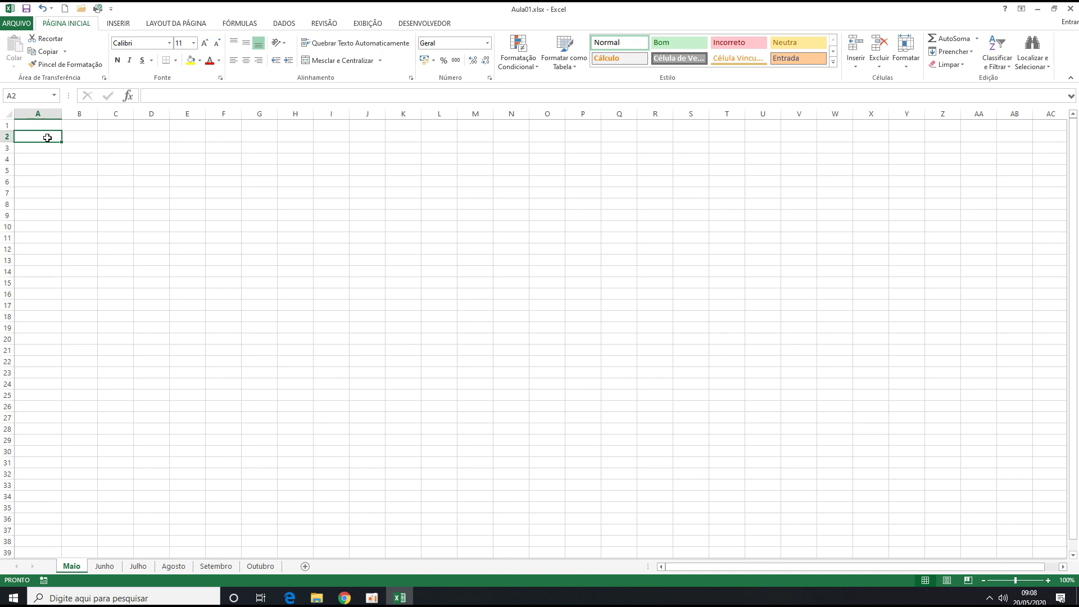
# - Enter the first person's name in A1 and the value 370 in B1
pyautogui.click(50, 124)
pyautogui.write('Antonio')
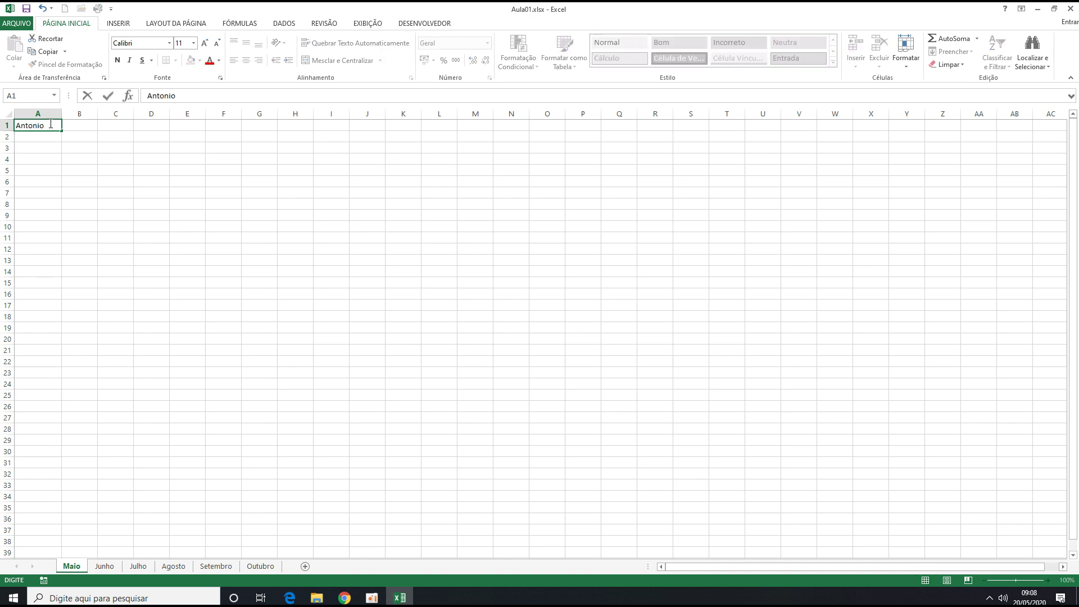
pyautogui.press('Tab')
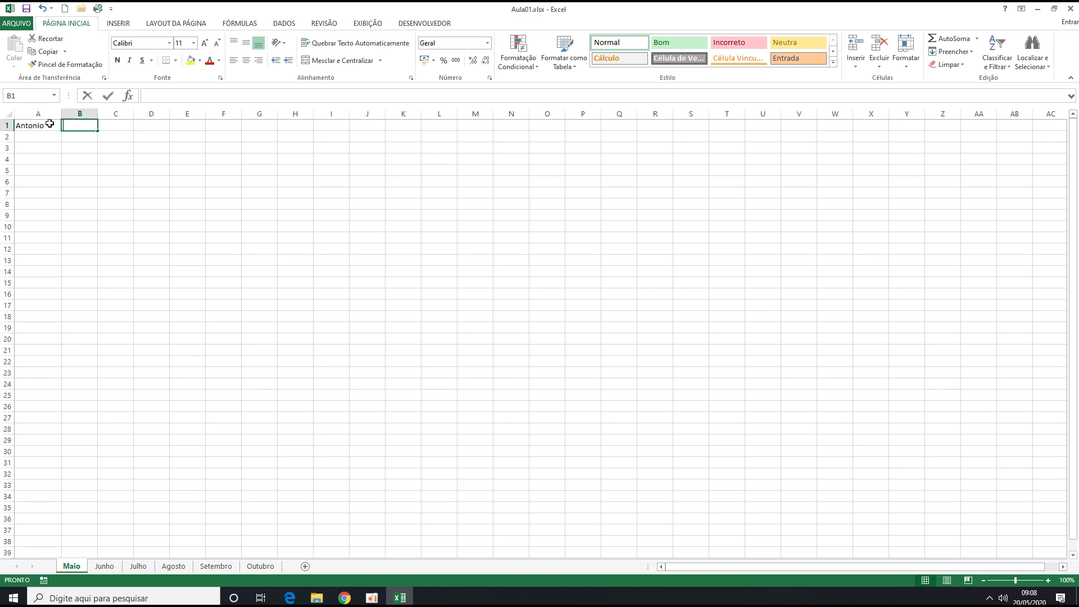
pyautogui.write('37')
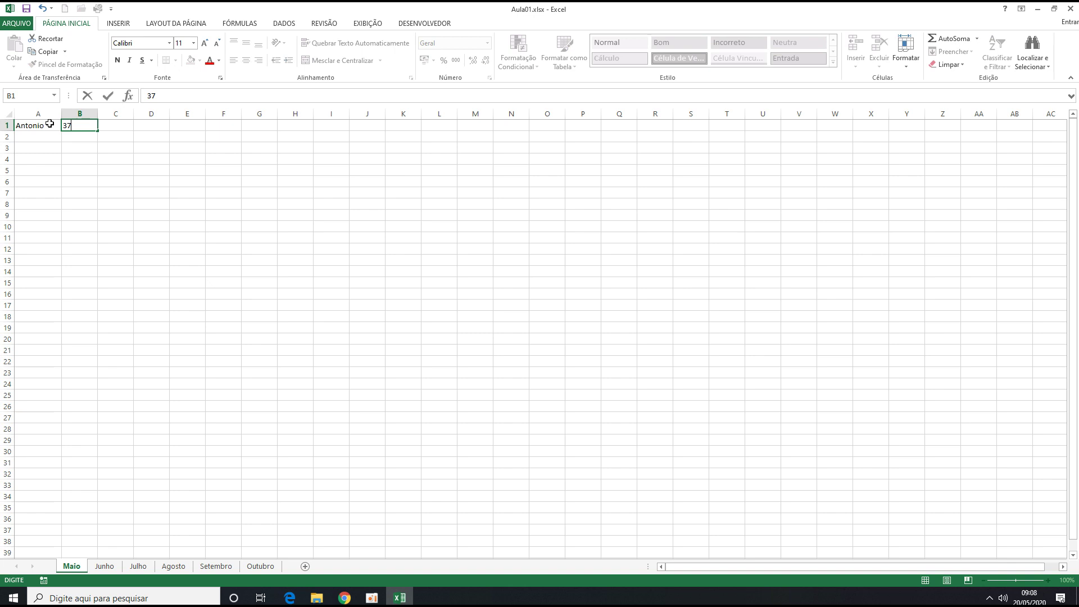
pyautogui.write('0')
pyautogui.press('Return')
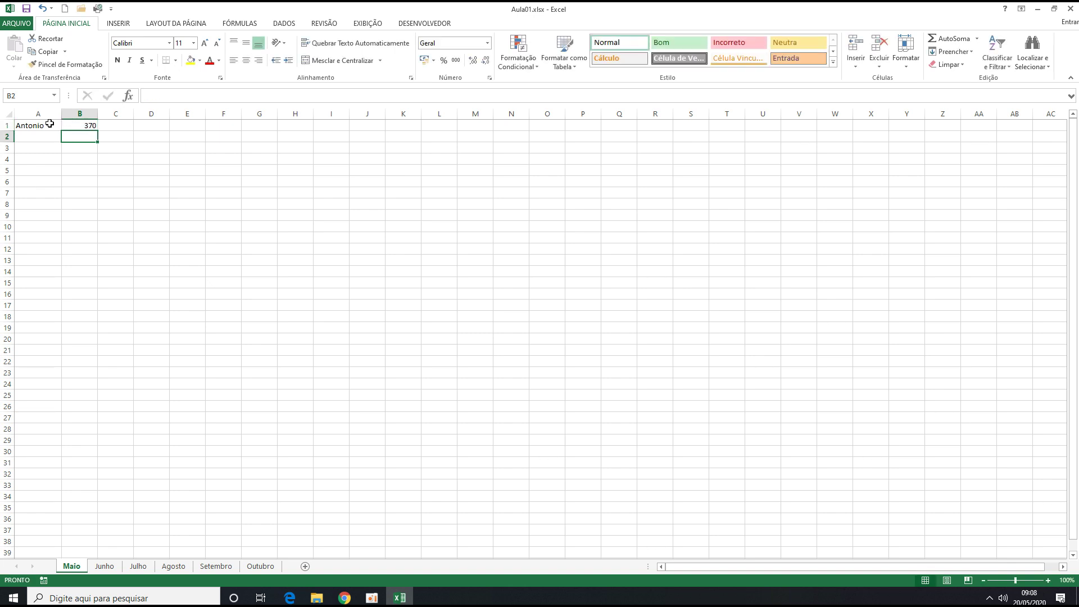
# - Enter the second person's name in A2 and the value 365 in B2
pyautogui.press('Left')
pyautogui.write('Ana')
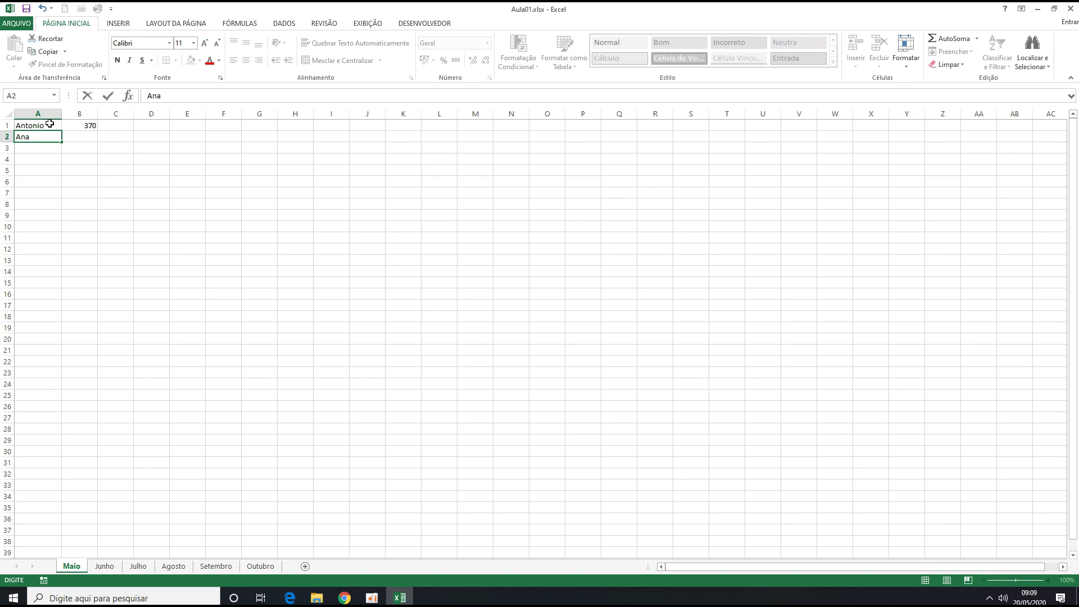
pyautogui.press('Tab')
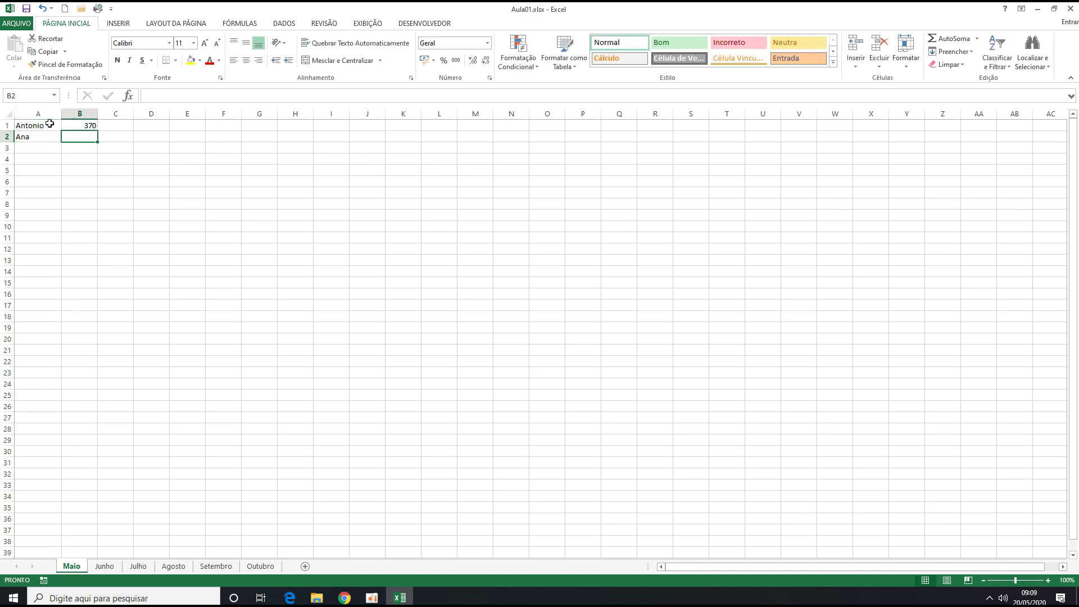
pyautogui.write('36')
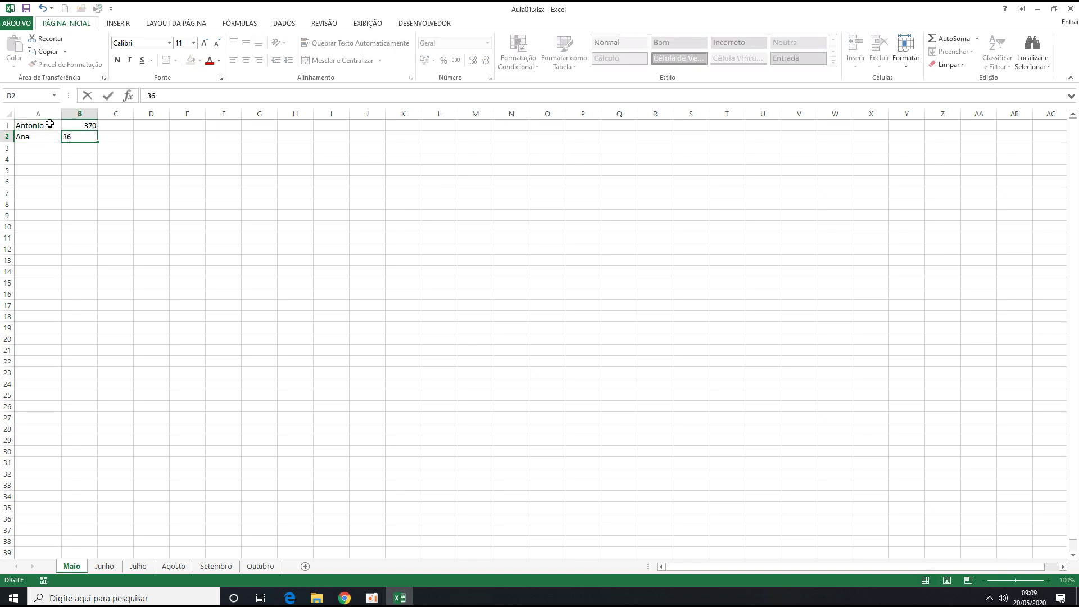
pyautogui.write('5')
pyautogui.press('Return')
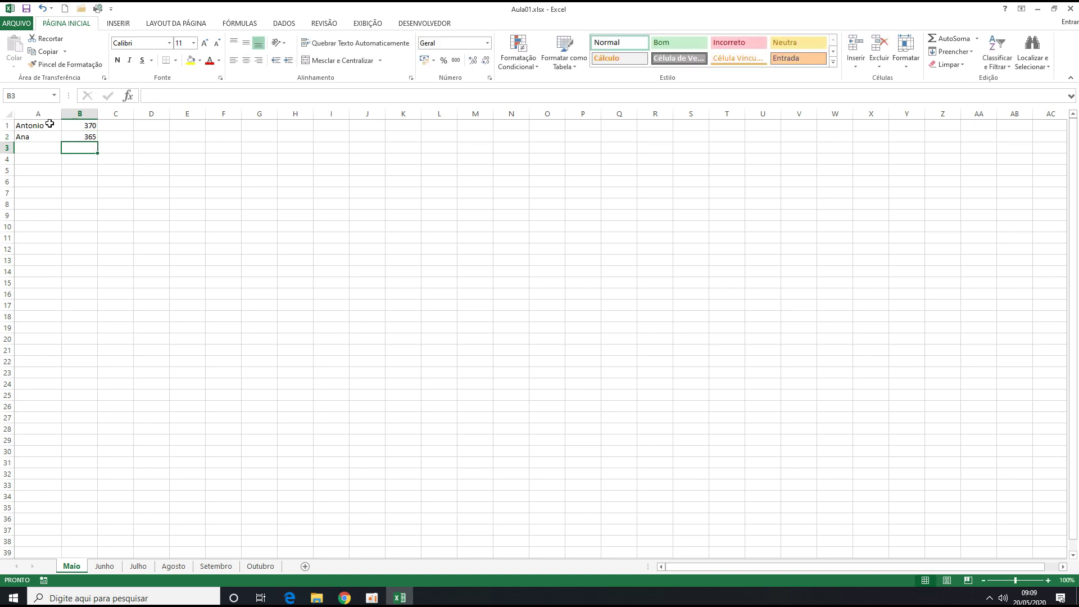
# - Enter the third person's name in A3 and the value 135 in B3
pyautogui.press('Left')
pyautogui.write('Csa')
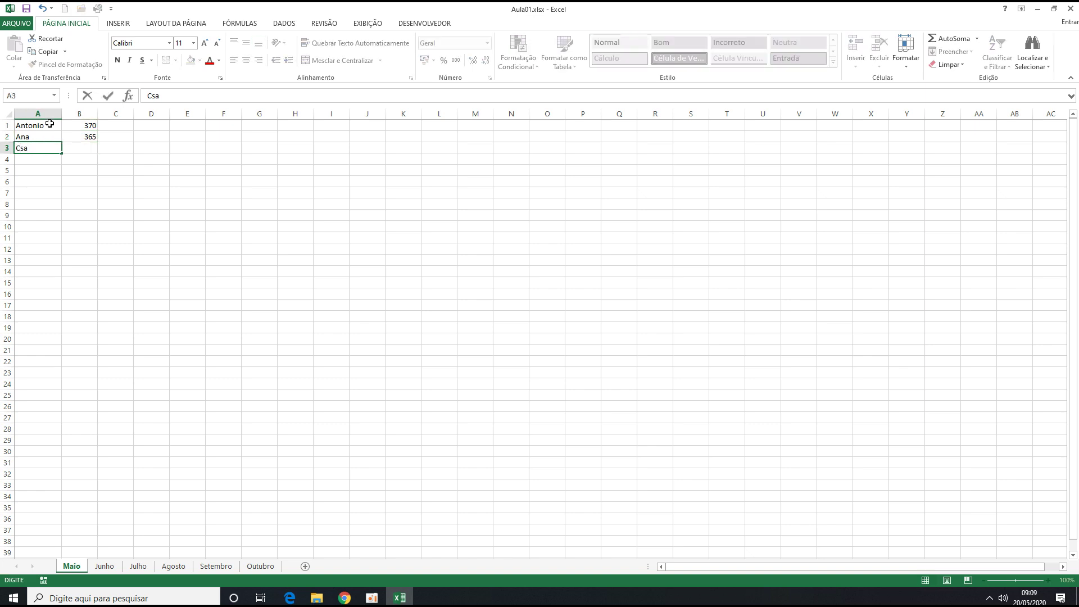
pyautogui.write('rol')
pyautogui.press('Tab')
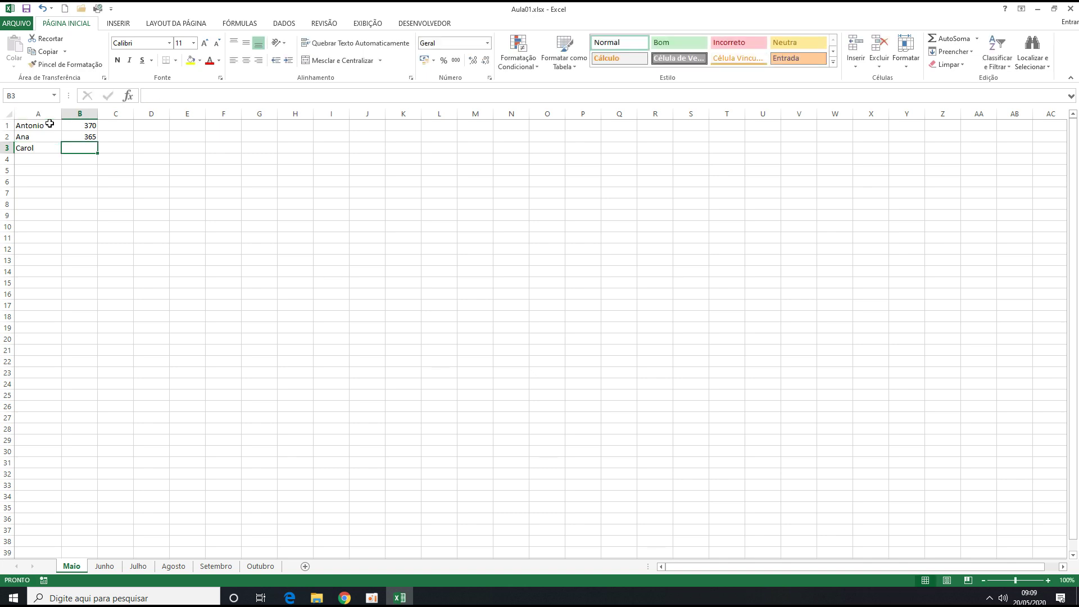
pyautogui.write('135')
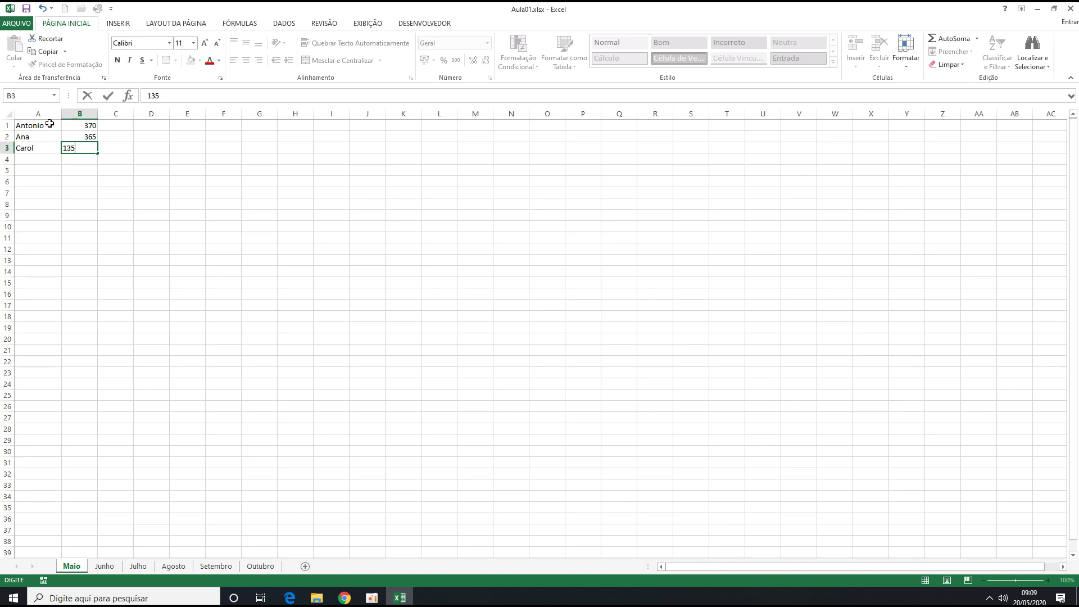
pyautogui.press('Return')
# - Enter the fourth person's name in B4 and move that cell's content to A4
pyautogui.write('felipe')
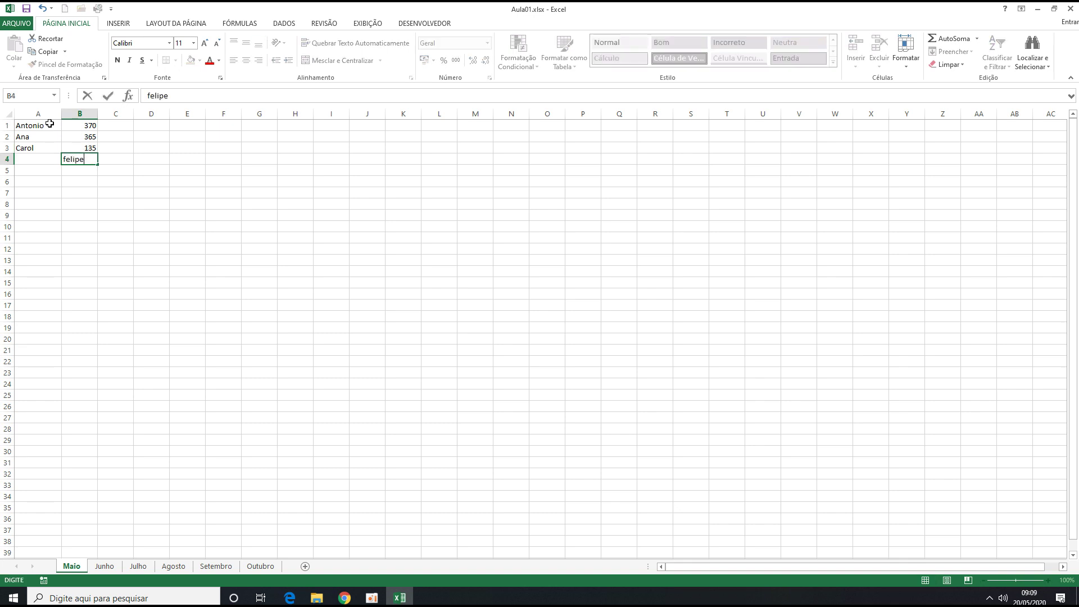
pyautogui.press('Tab')
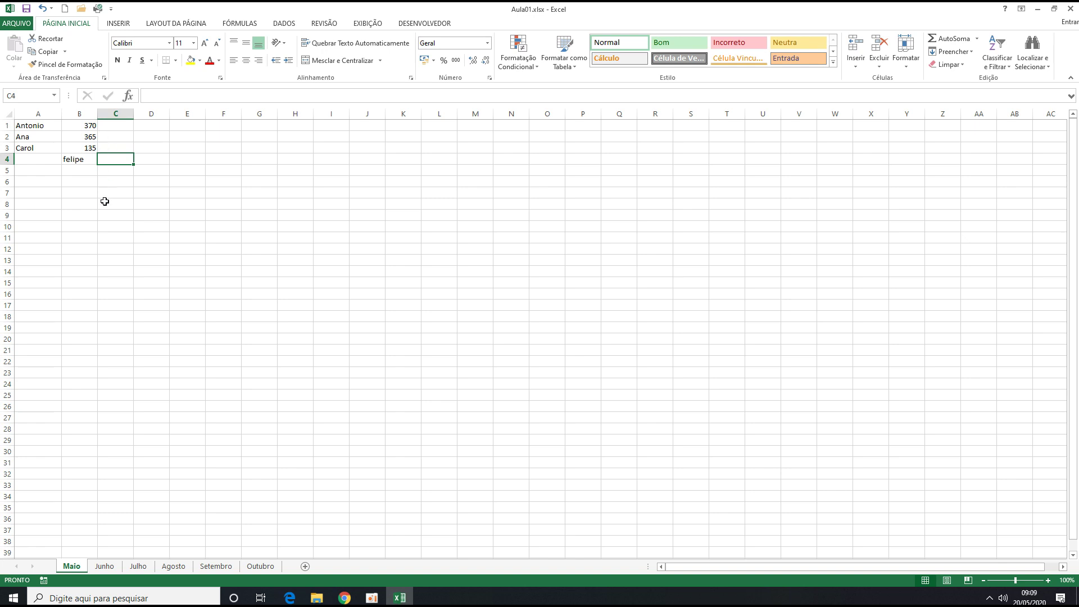
pyautogui.click(74, 159)
pyautogui.moveTo(76, 166); pyautogui.dragTo(49, 165)
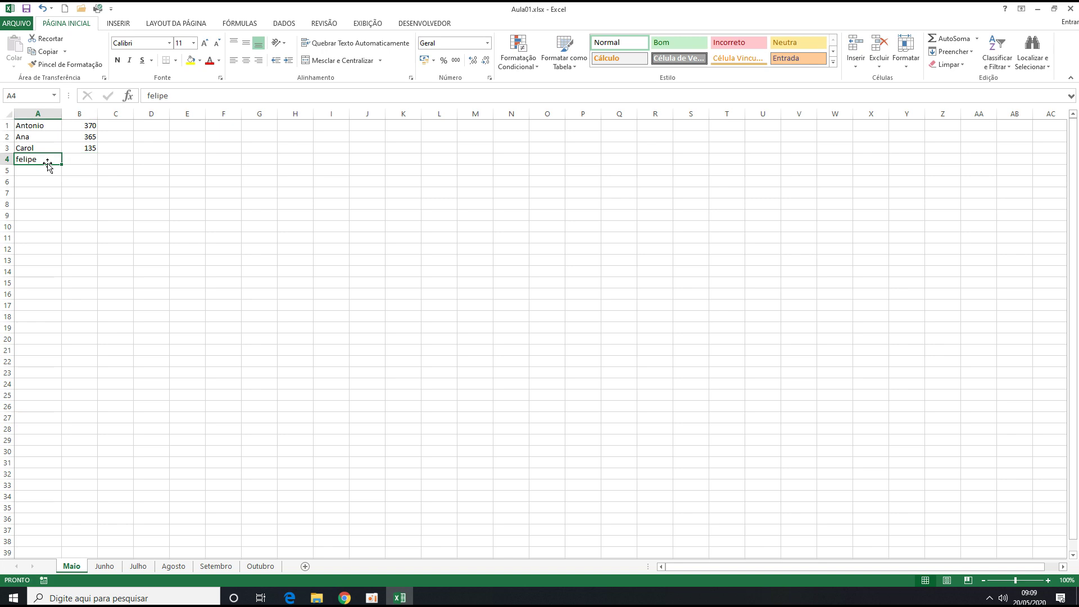
# - Enter the value 150 in B4 beside the fourth person's name
pyautogui.click(76, 159)
pyautogui.click(54, 160)
pyautogui.moveTo(52, 164)
pyautogui.mouseDown()
pyautogui.moveTo(208, 171)
pyautogui.moveTo(304, 256)
pyautogui.moveTo(297, 279)
pyautogui.moveTo(56, 177)
pyautogui.moveTo(56, 165)
pyautogui.mouseUp()
pyautogui.click(83, 160)
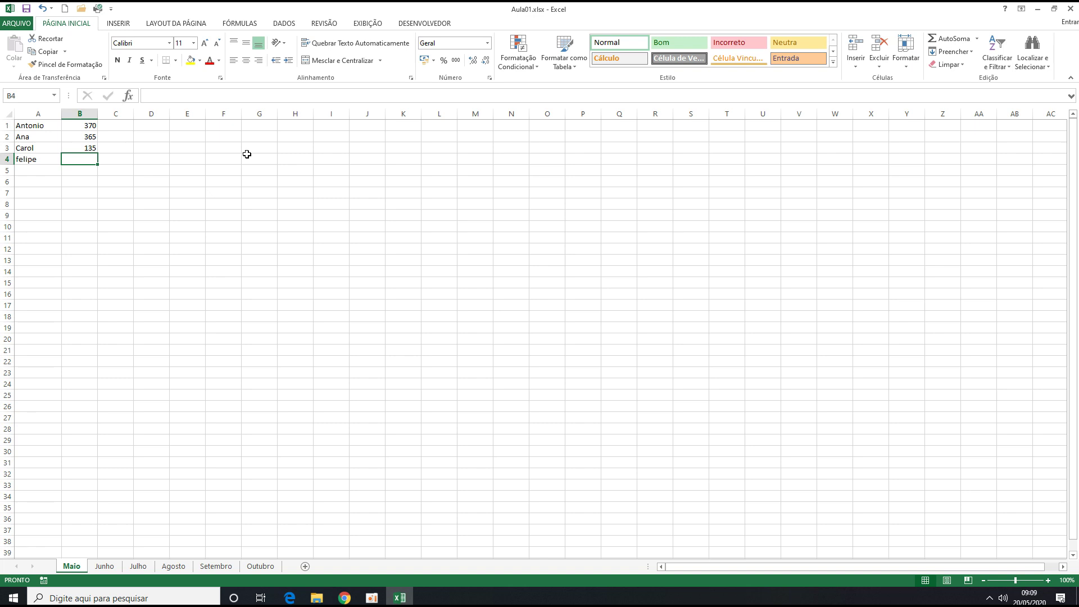
pyautogui.write('150')
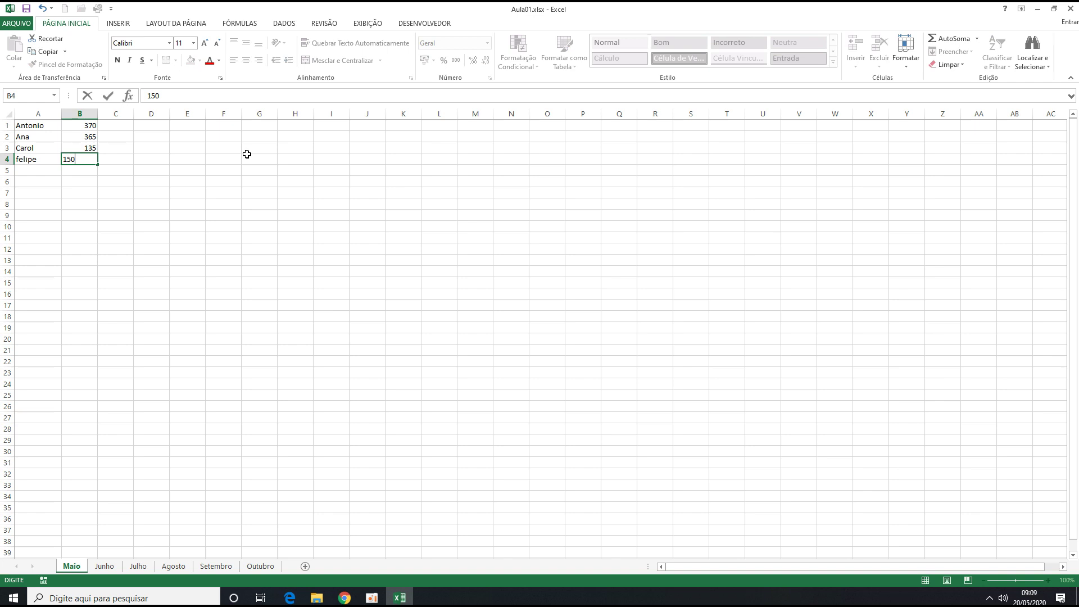
pyautogui.press('Return')
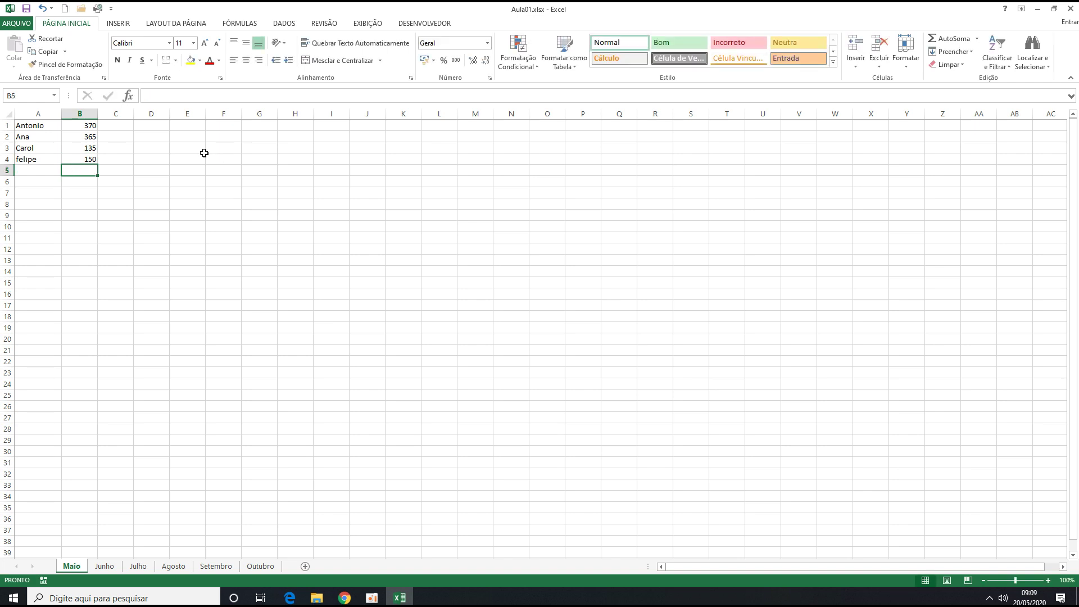
# - Examine the names in A1:A4 and their corresponding values in B1:B4
pyautogui.moveTo(48, 125); pyautogui.dragTo(46, 157)
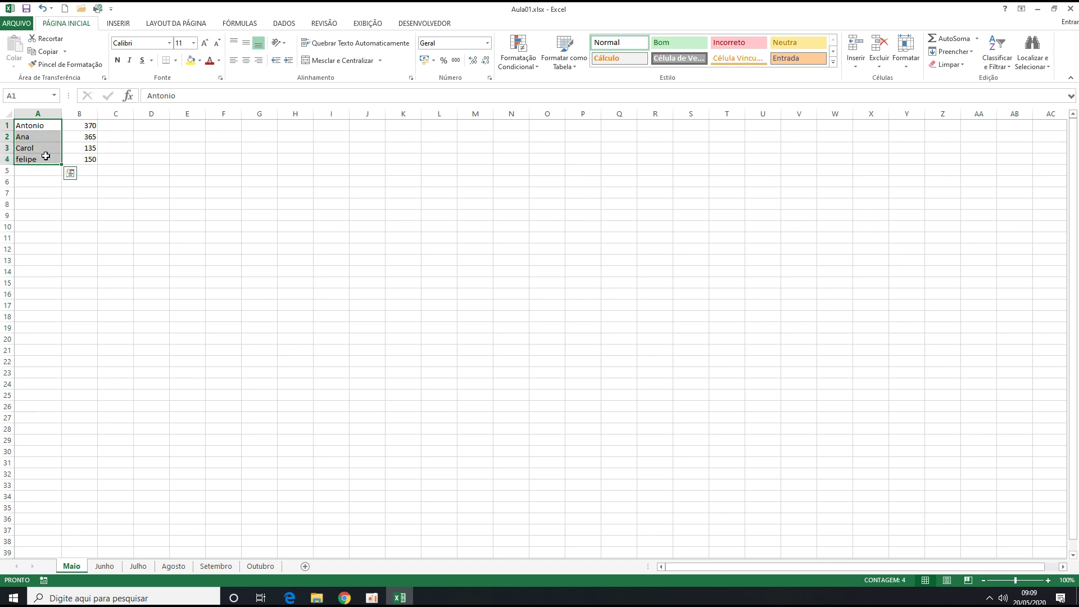
pyautogui.moveTo(82, 125); pyautogui.dragTo(81, 159)
pyautogui.click(132, 158)
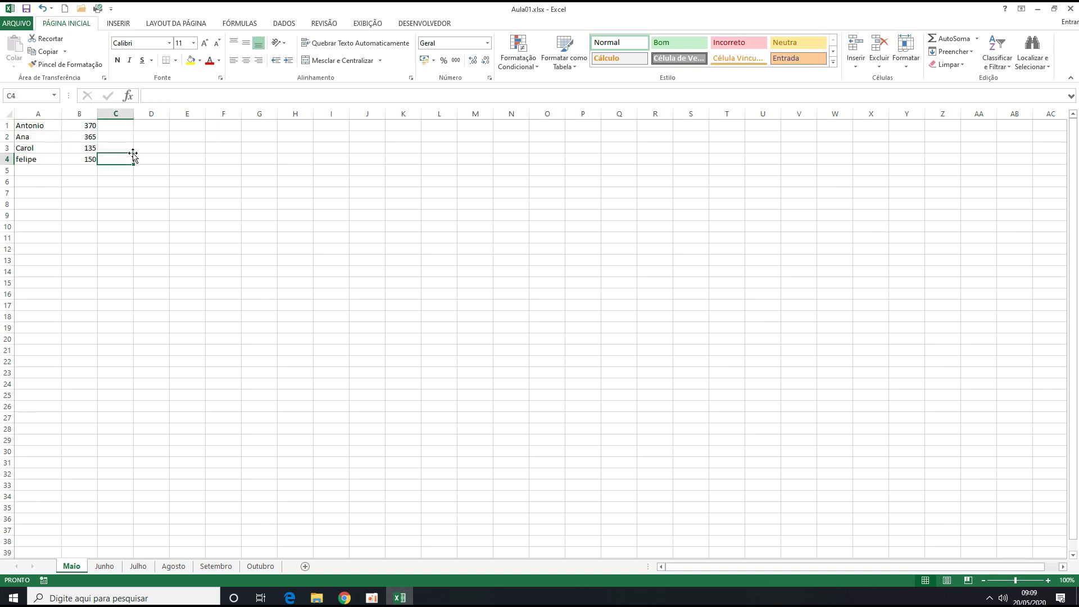
pyautogui.click(74, 125)
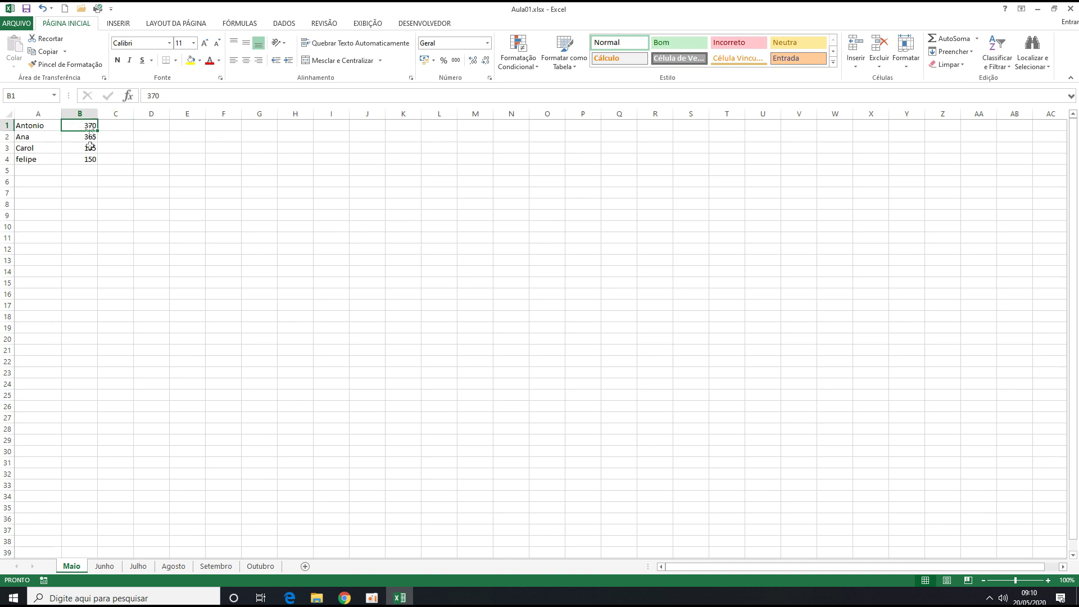
pyautogui.moveTo(87, 127); pyautogui.dragTo(85, 163)
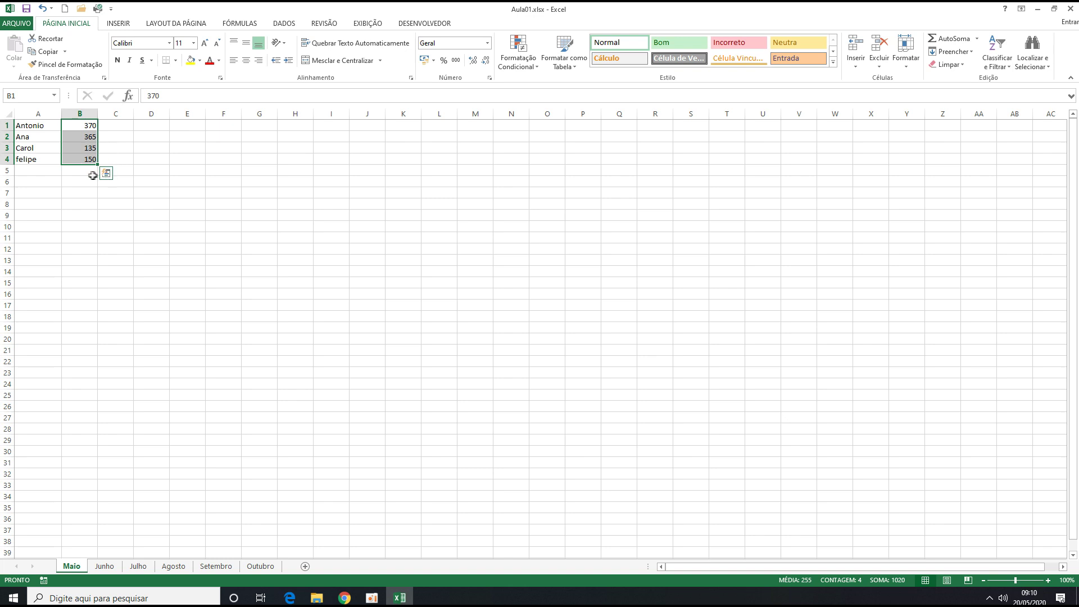
pyautogui.click(147, 160)
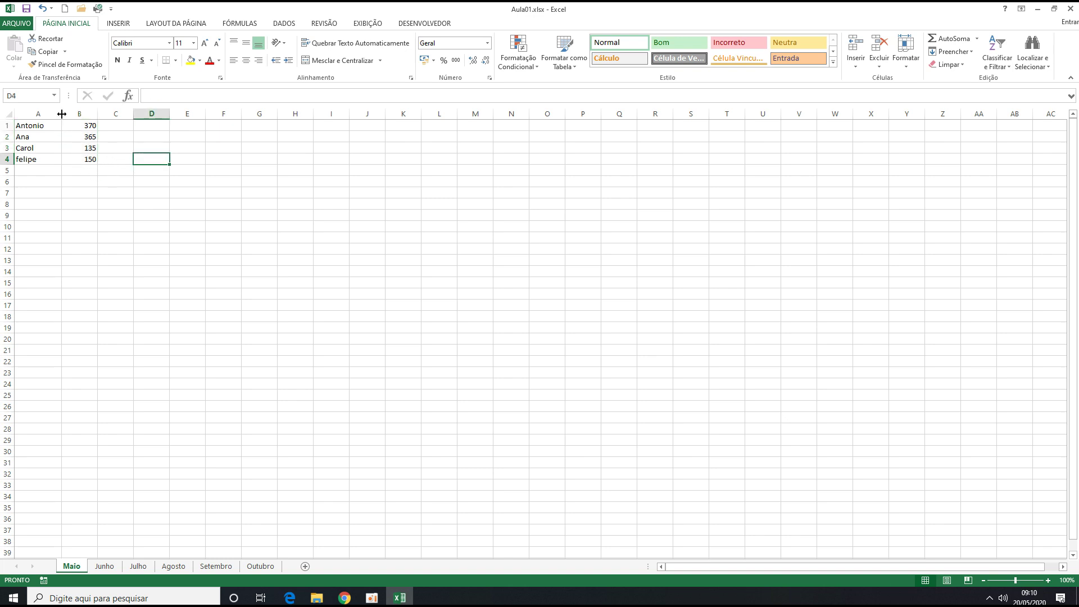
pyautogui.click(81, 160)
pyautogui.moveTo(82, 139); pyautogui.dragTo(82, 127)
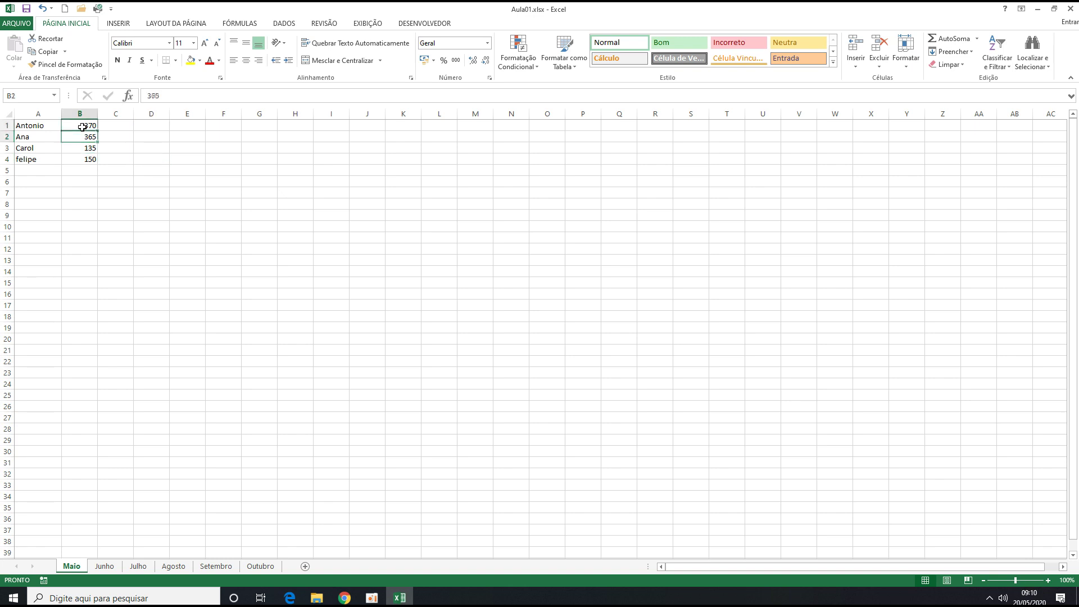
pyautogui.click(81, 146)
pyautogui.click(80, 171)
pyautogui.click(81, 191)
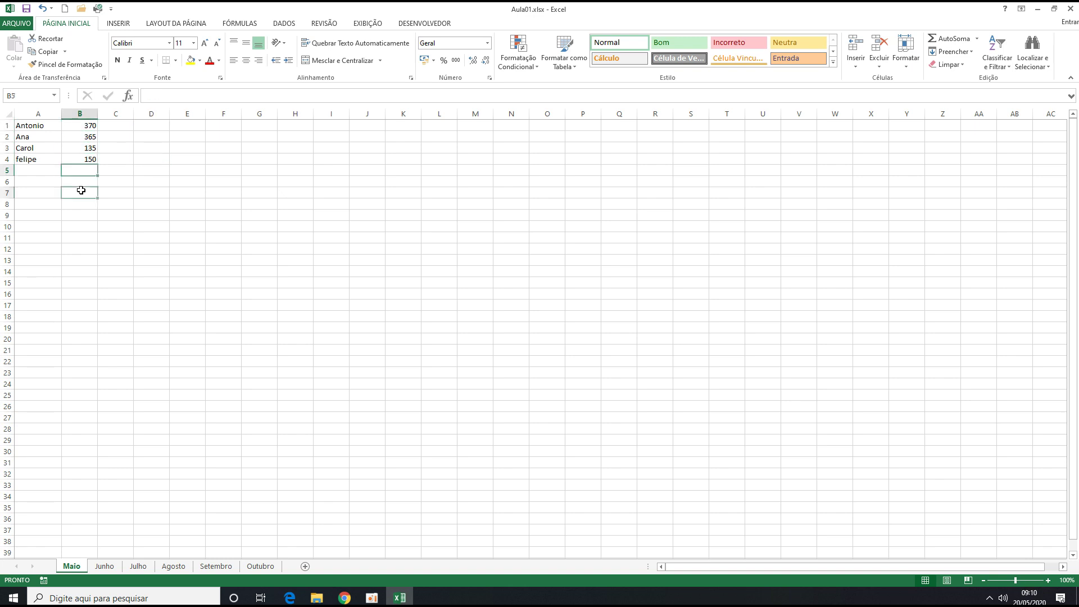
# - Insert a new sheet column between the names in column A and the values in column B
pyautogui.click(85, 127)
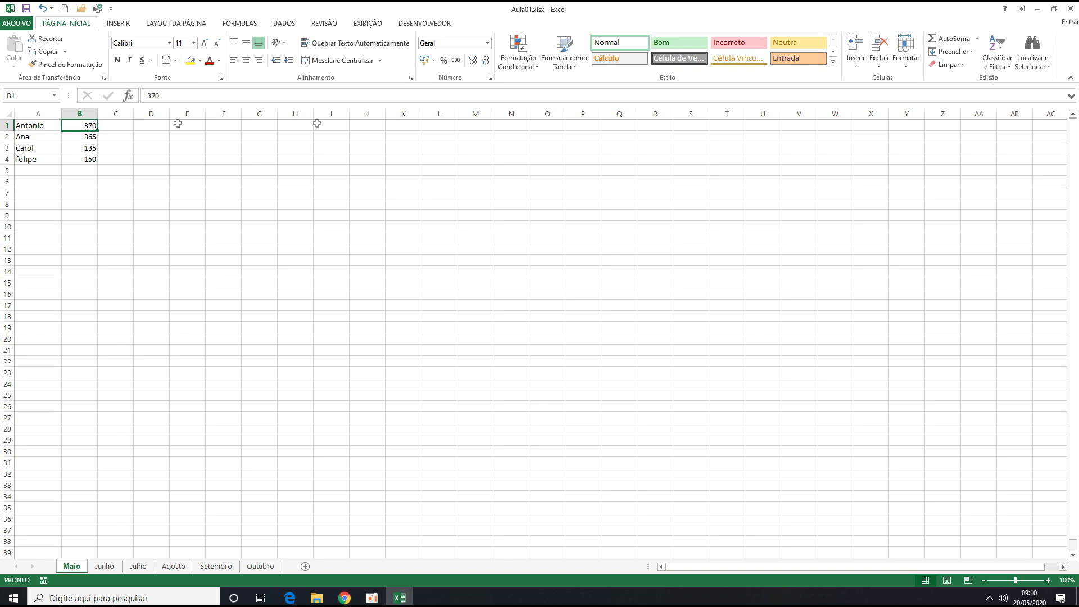
pyautogui.click(856, 68)
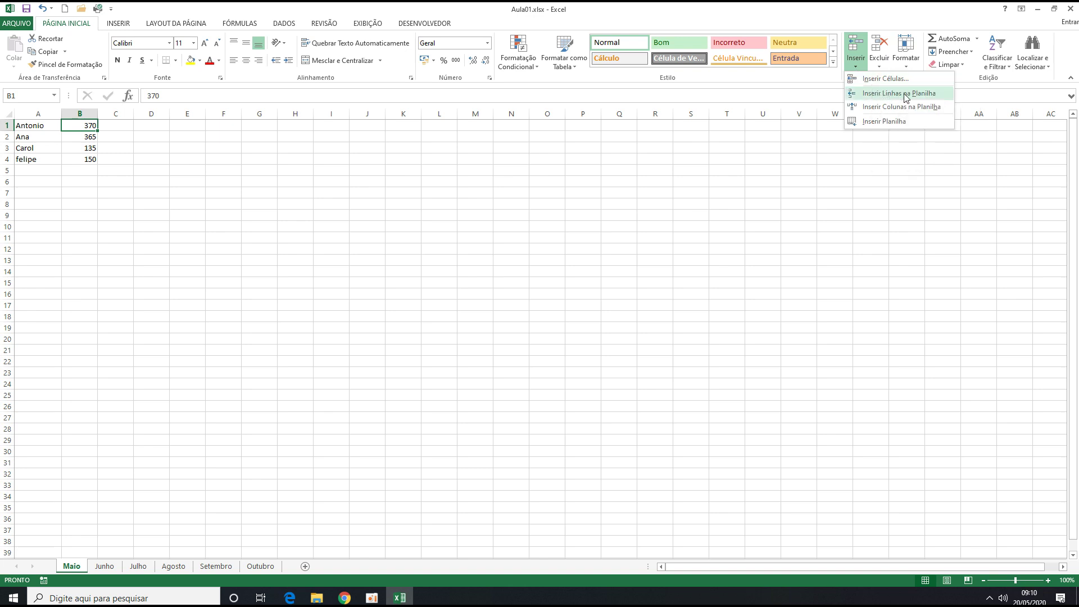
pyautogui.click(878, 110)
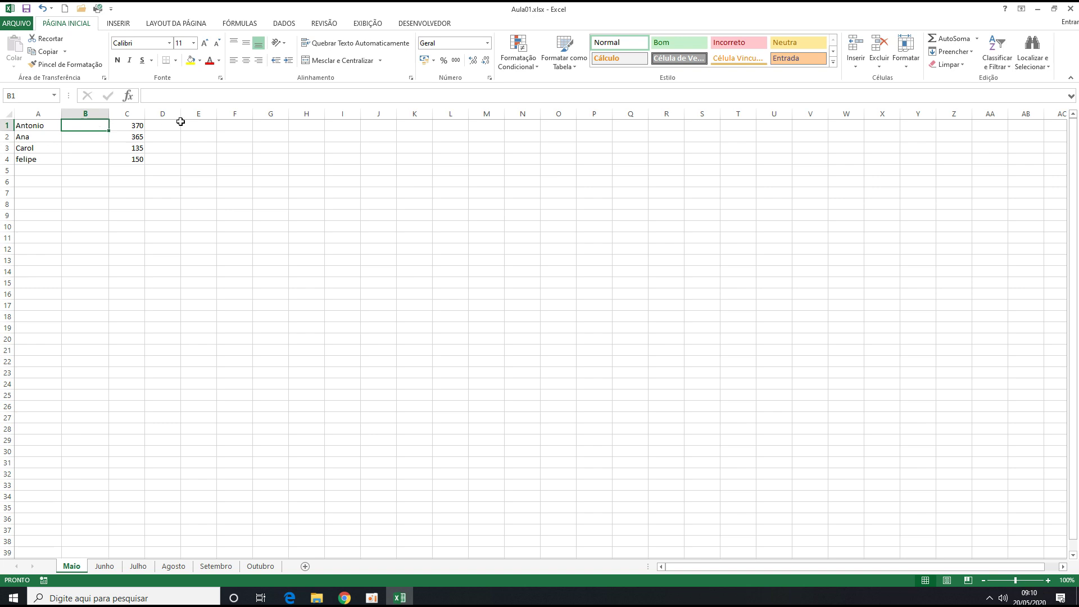
# - Enter the products Calça Jeans, Bolsa, Kit Maquiagem and Jogo Xbox in cells B1 to B4
pyautogui.write('Calça')
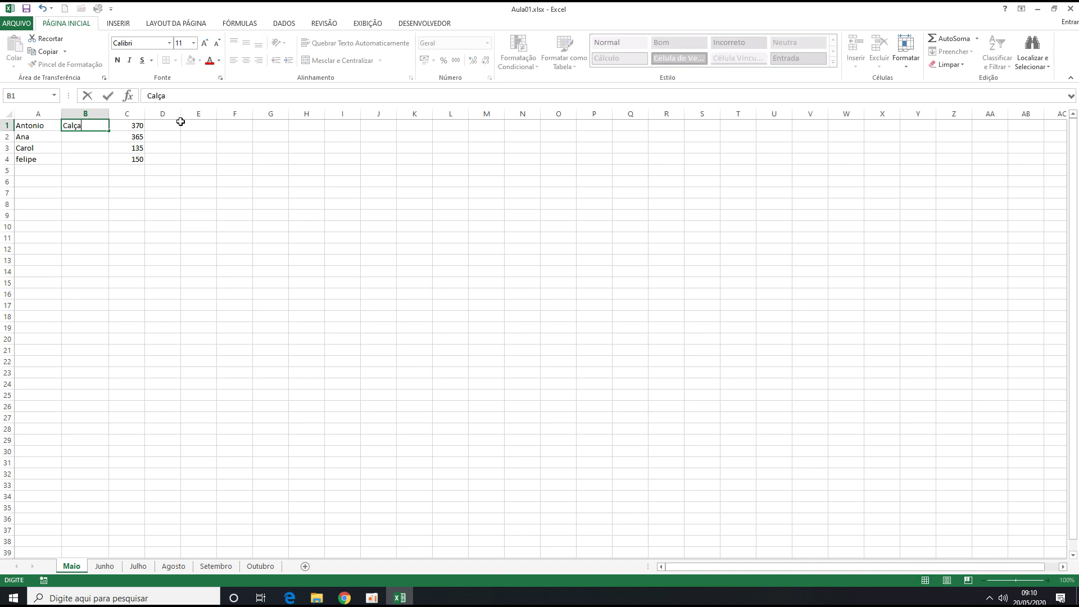
pyautogui.write(' Jeans')
pyautogui.press('Return')
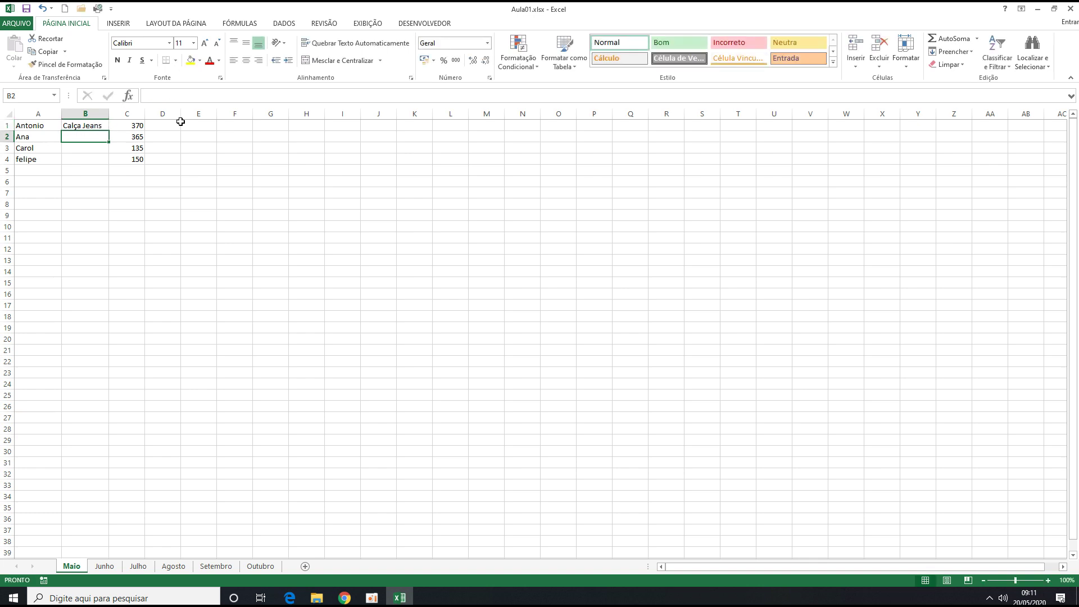
pyautogui.write('Bolsa')
pyautogui.press('Return')
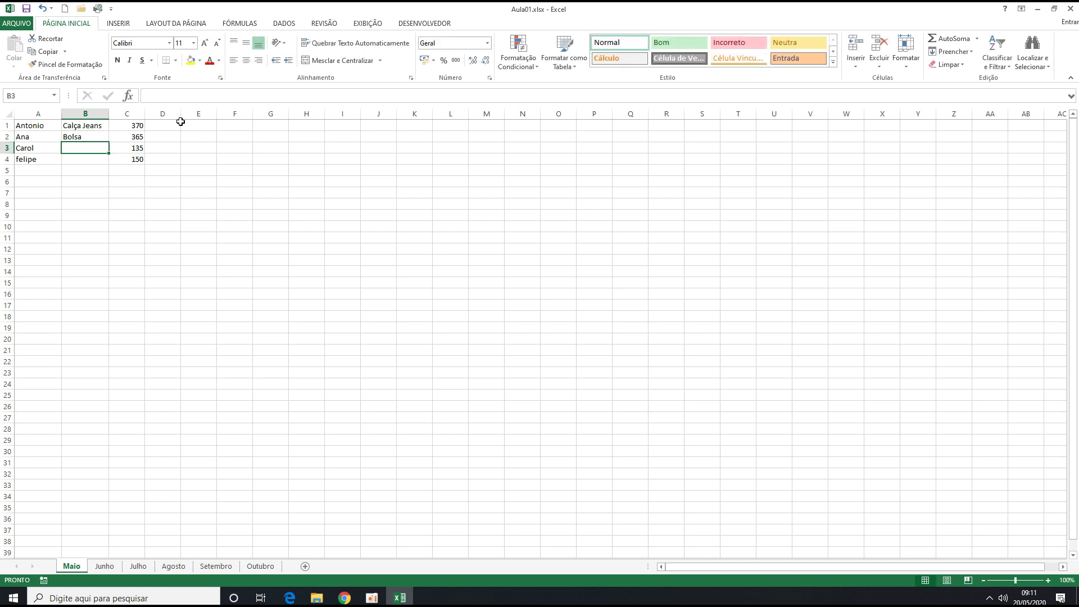
pyautogui.write('Kit Maquiagem')
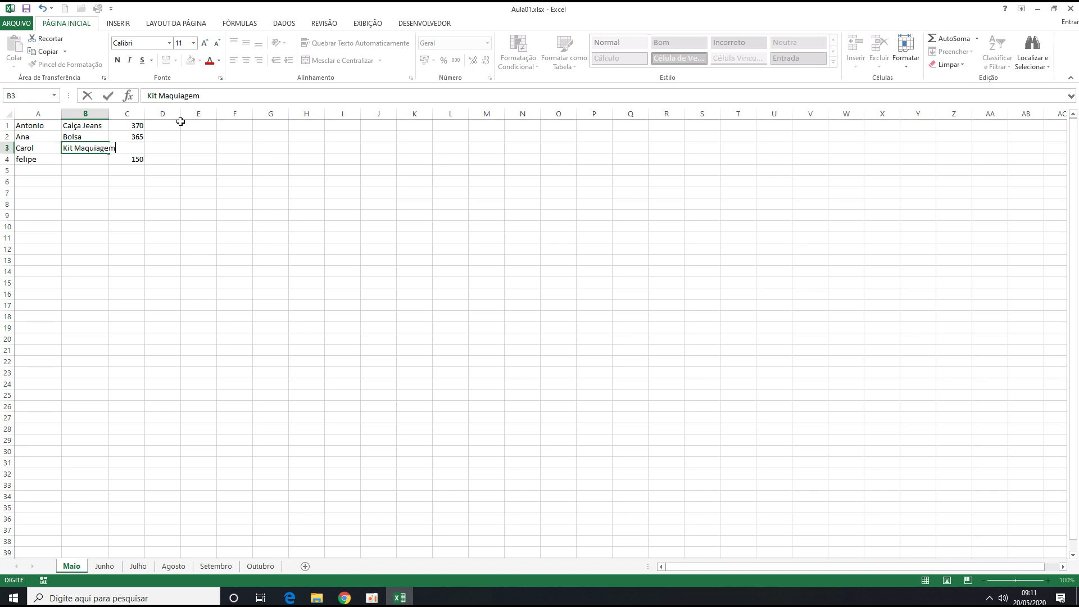
pyautogui.press('Return')
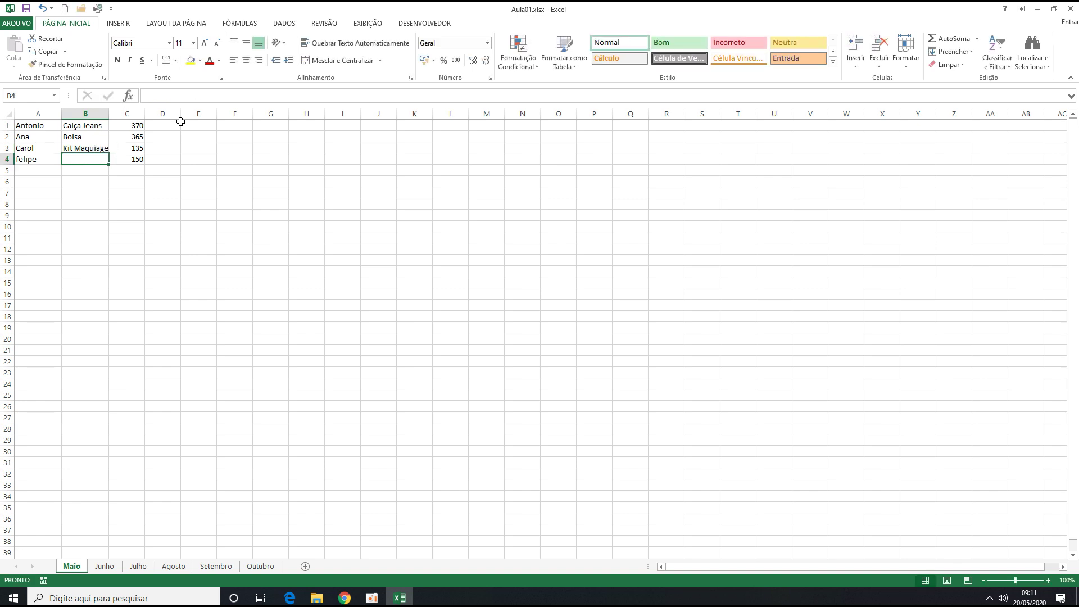
pyautogui.write('Jogo')
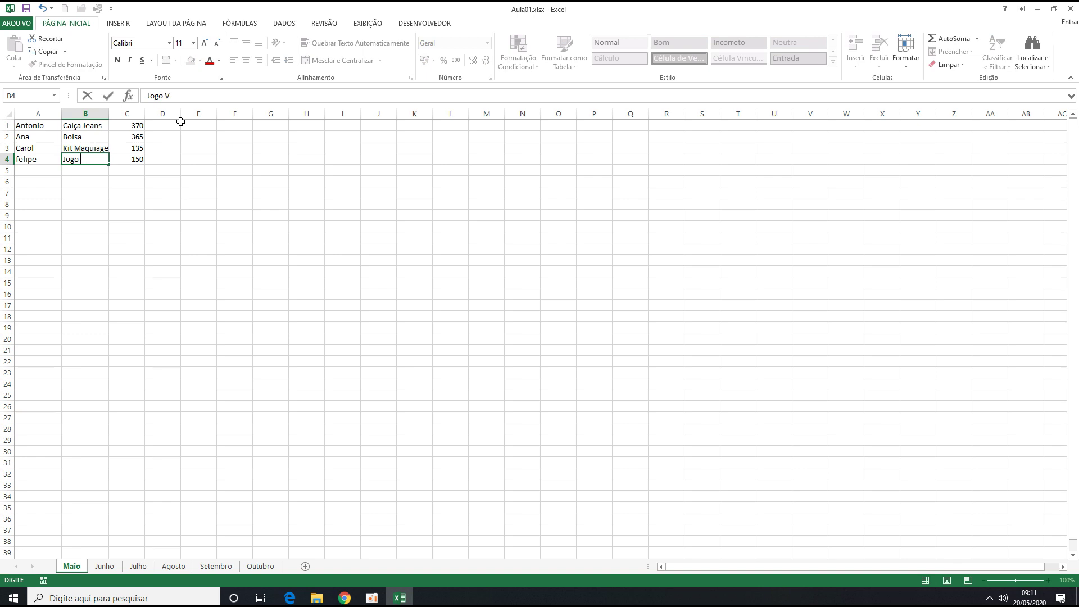
pyautogui.write(' XBox')
pyautogui.press('Return')
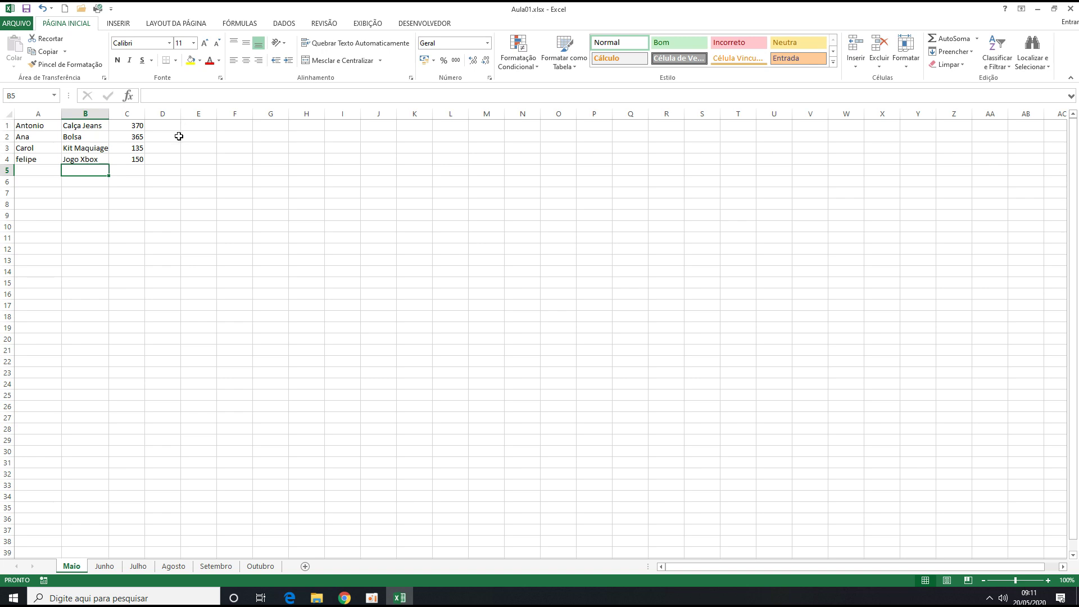
# - Examine the name, product and value of the first record across row 1
pyautogui.click(91, 125)
pyautogui.click(131, 126)
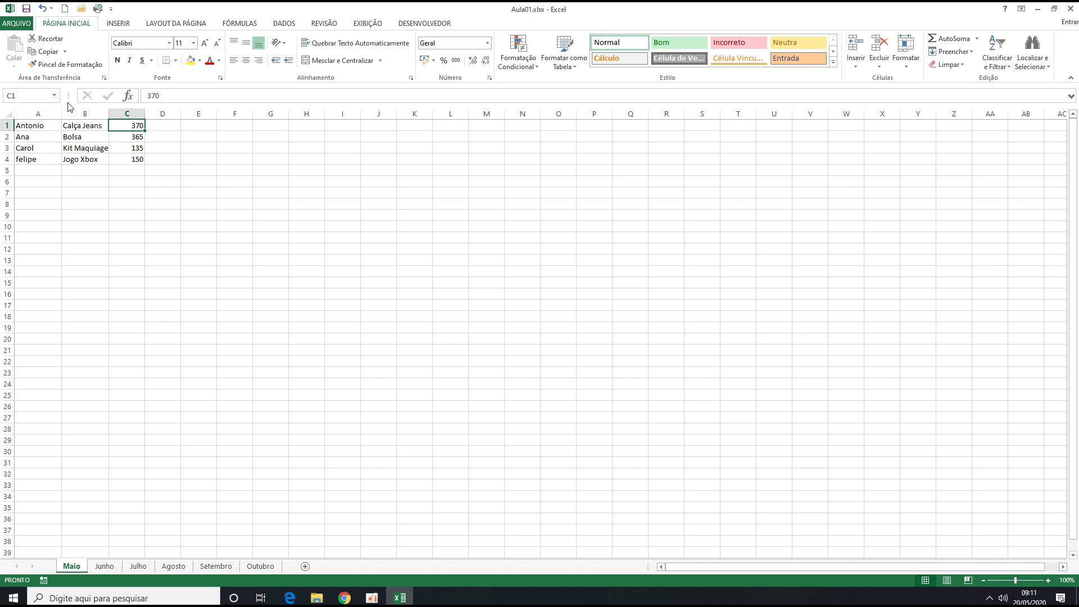
pyautogui.click(54, 125)
pyautogui.click(77, 124)
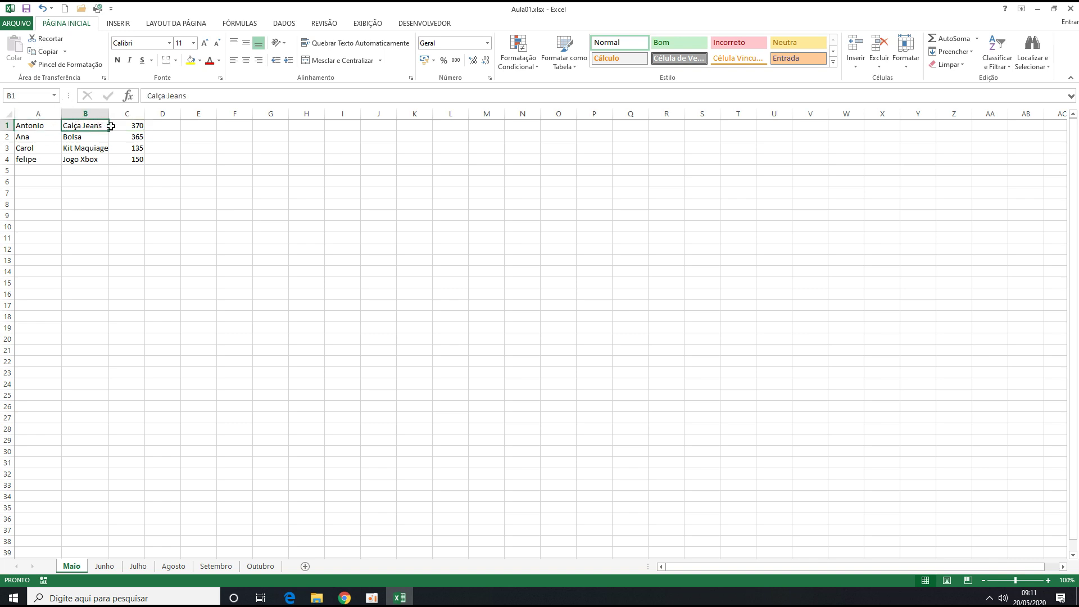
pyautogui.click(117, 127)
pyautogui.click(158, 128)
pyautogui.click(135, 128)
pyautogui.click(164, 128)
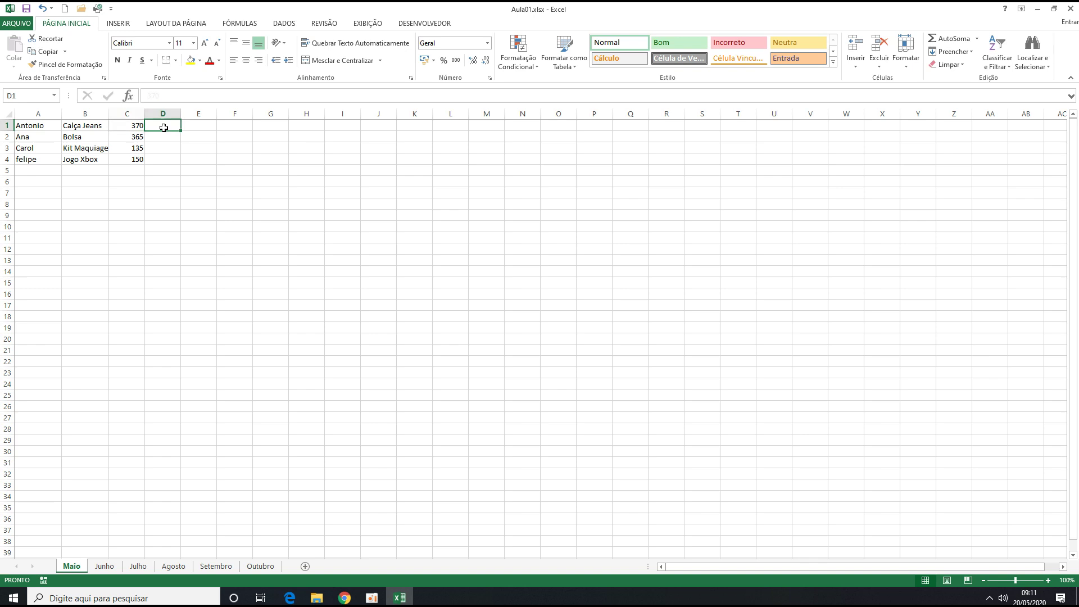
# - Insert a new sheet row above the first record
pyautogui.click(132, 129)
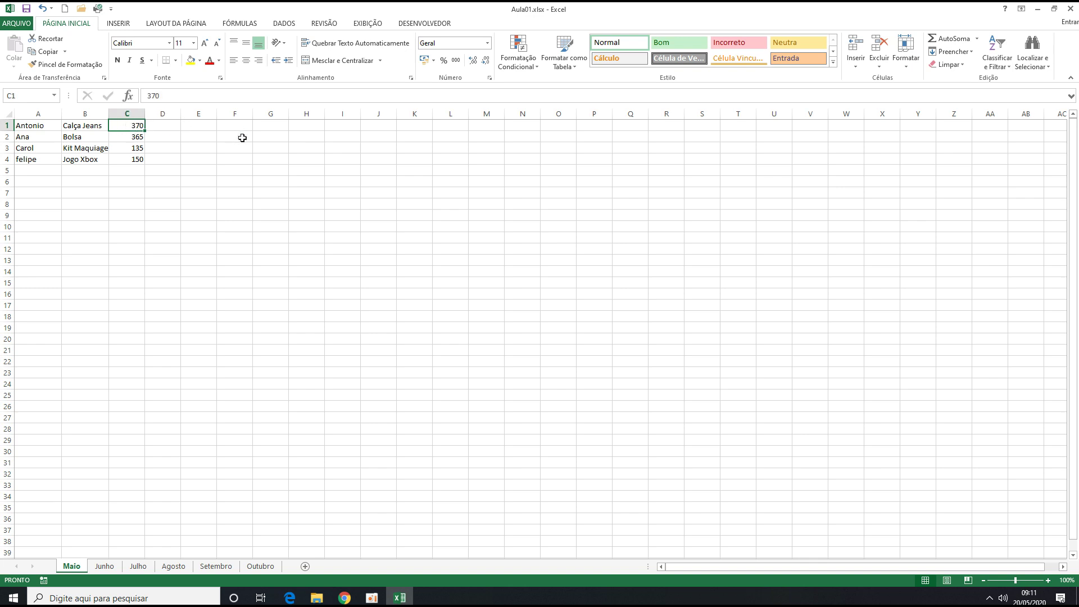
pyautogui.click(856, 61)
pyautogui.click(871, 95)
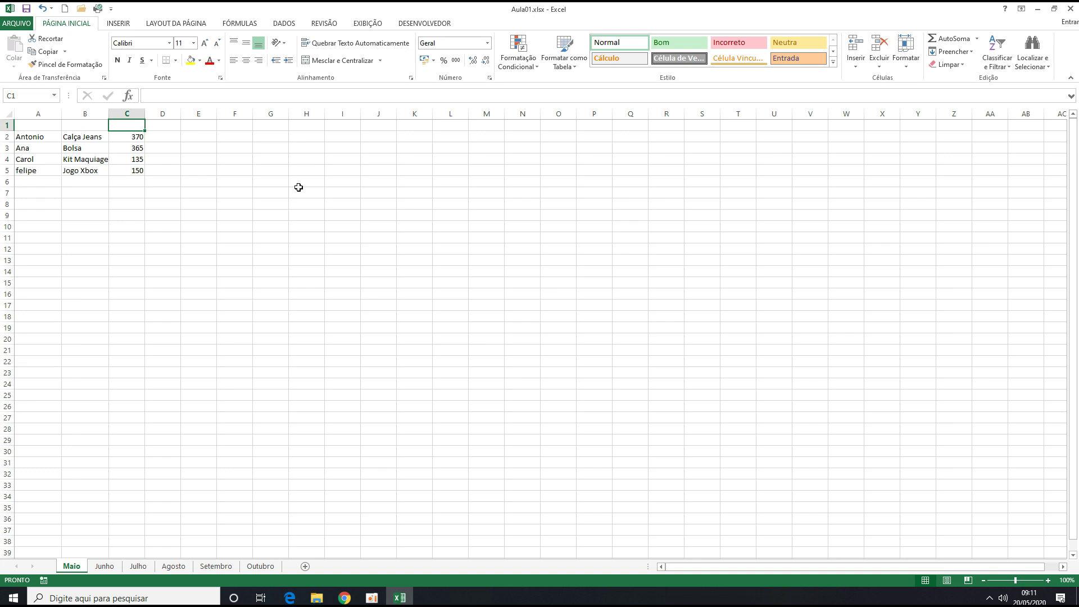
# - Enter the title Compras Shopping in cell A1 of the empty row
pyautogui.click(32, 125)
pyautogui.write('Compras')
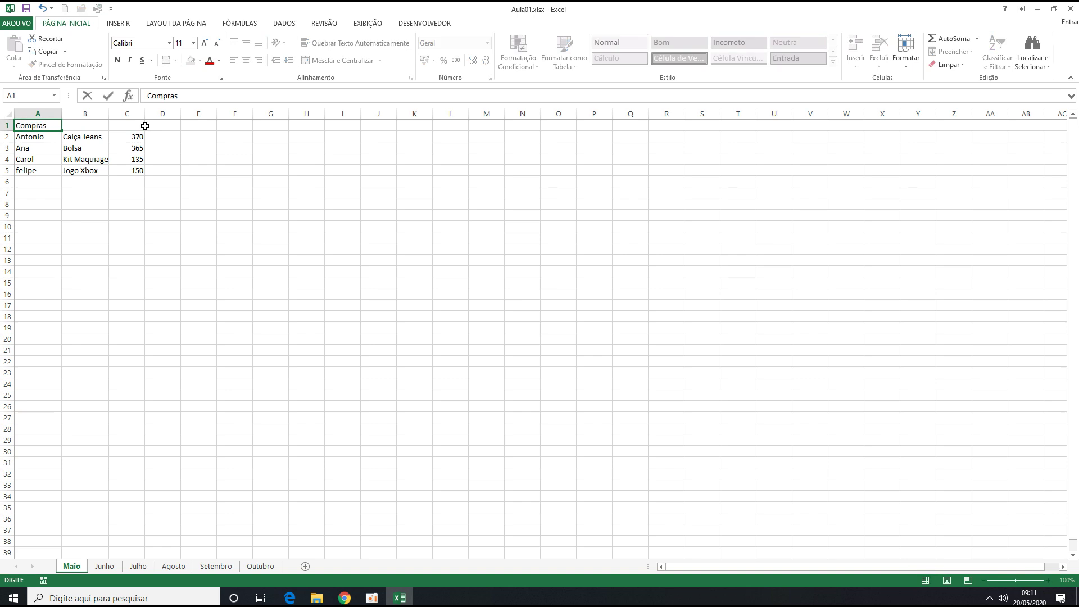
pyautogui.write(' Shopping')
pyautogui.click(140, 191)
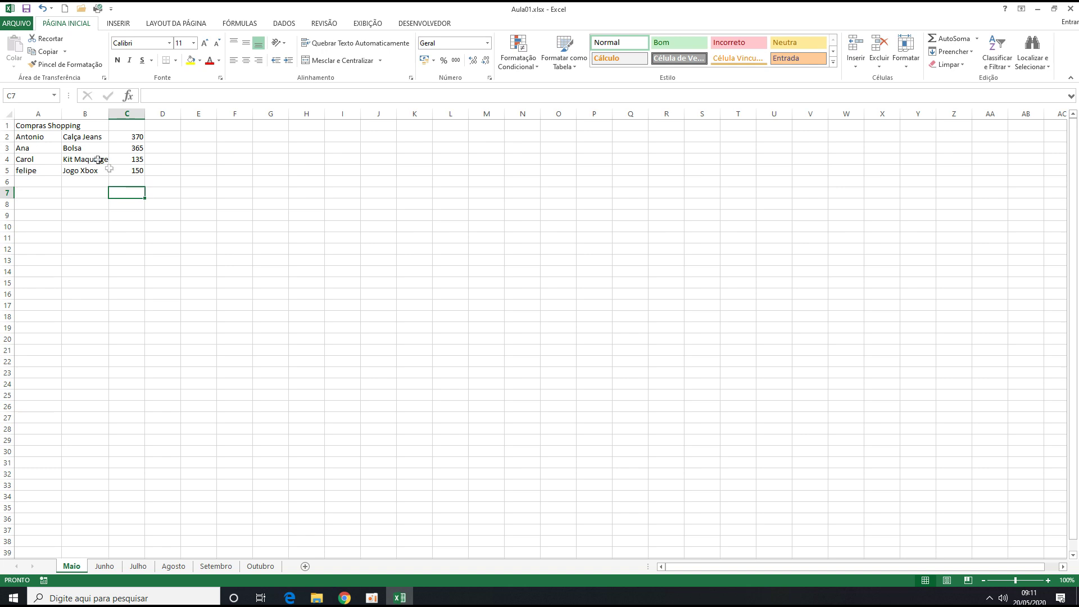
# - Widen columns A, B and C so the table's contents fit, including the full Kit Maquiagem text
pyautogui.moveTo(62, 114); pyautogui.dragTo(180, 114)
pyautogui.moveTo(26, 124); pyautogui.dragTo(147, 124)
pyautogui.click(246, 158)
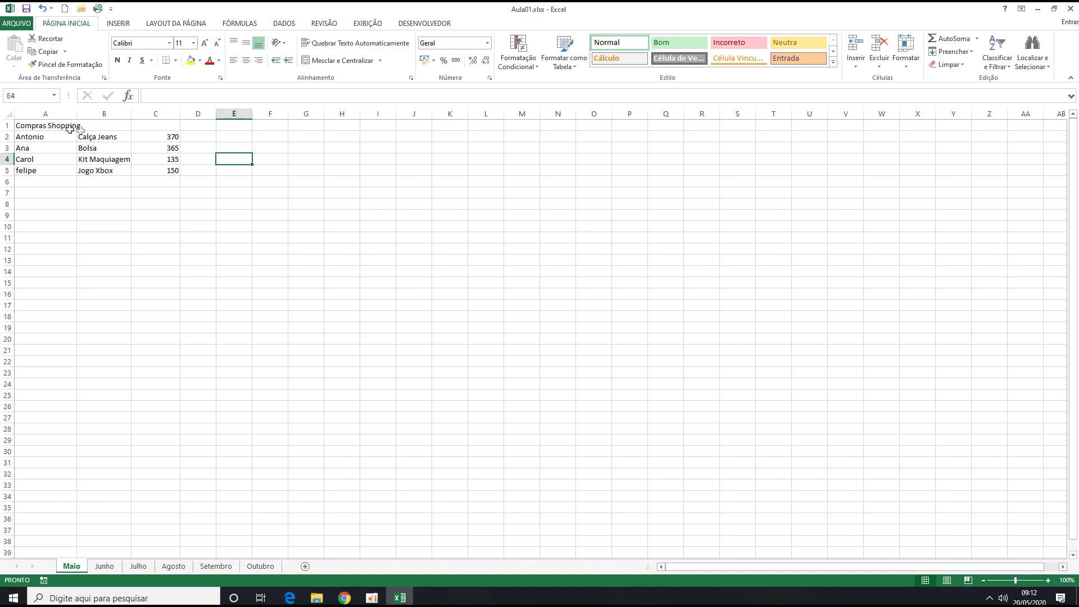
# - Merge cells A1 to C1 and centre the Compras Shopping title across them
pyautogui.moveTo(37, 124); pyautogui.dragTo(153, 126)
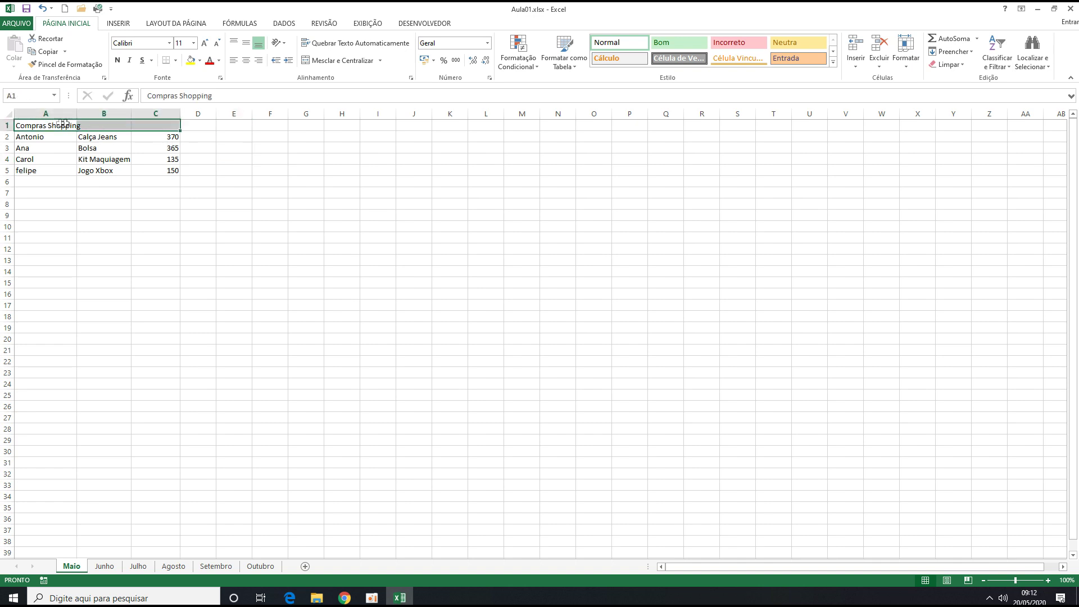
pyautogui.click(237, 149)
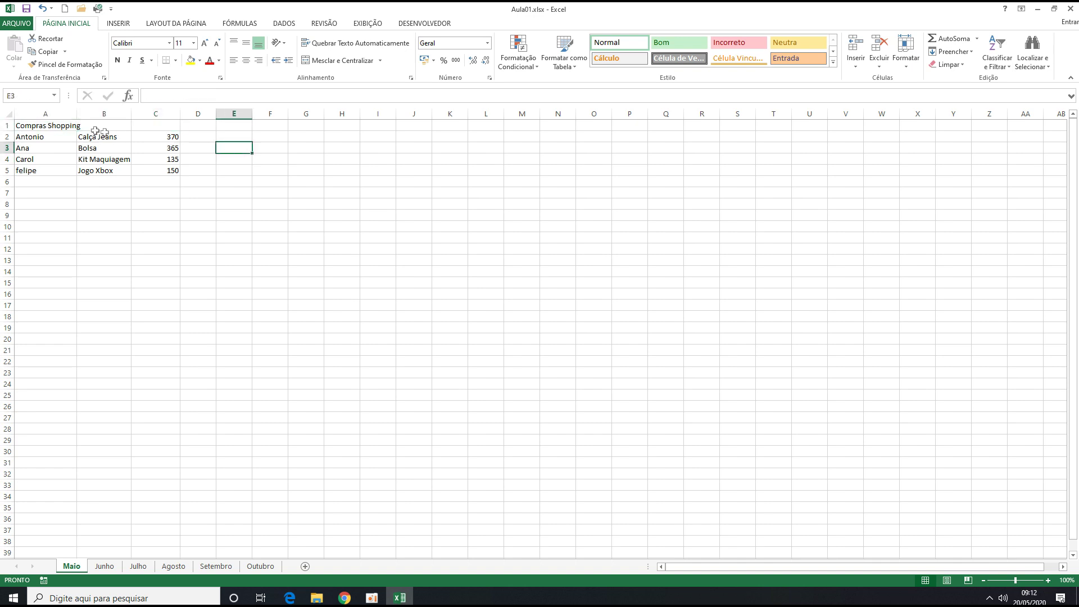
pyautogui.click(46, 126)
pyautogui.moveTo(46, 125); pyautogui.dragTo(152, 127)
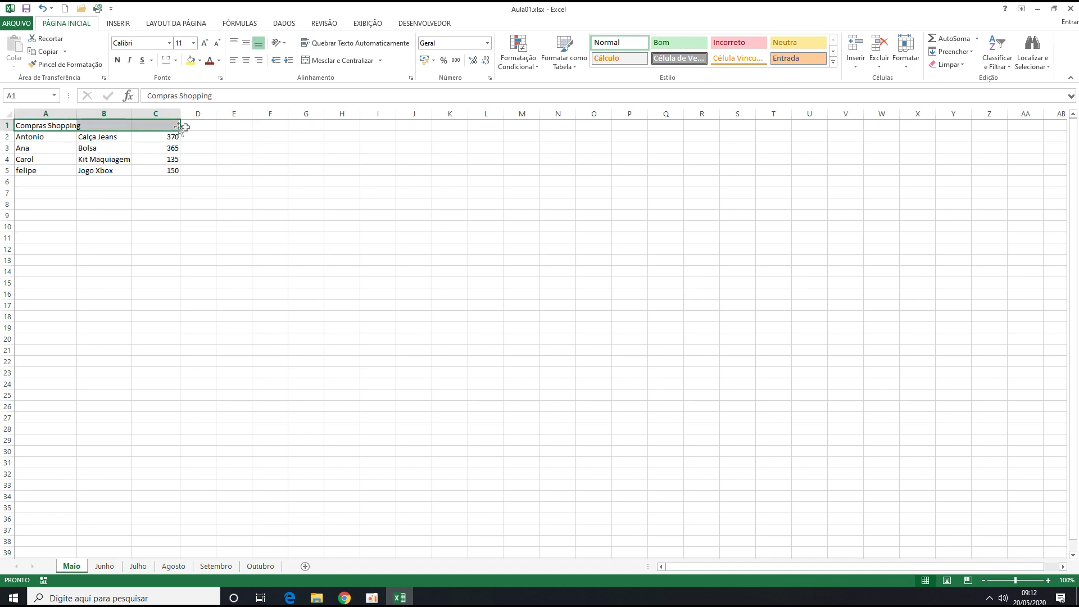
pyautogui.click(344, 61)
# - Increase the height of row 1 and align the Compras Shopping title to the vertical middle
pyautogui.moveTo(12, 131); pyautogui.dragTo(12, 136)
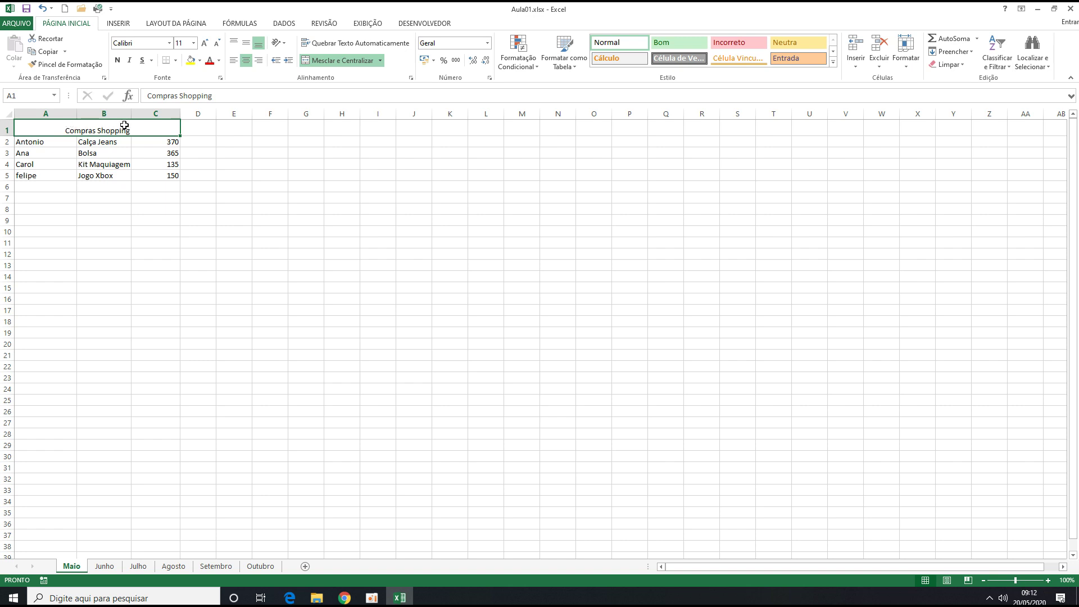
pyautogui.moveTo(10, 137); pyautogui.dragTo(10, 137)
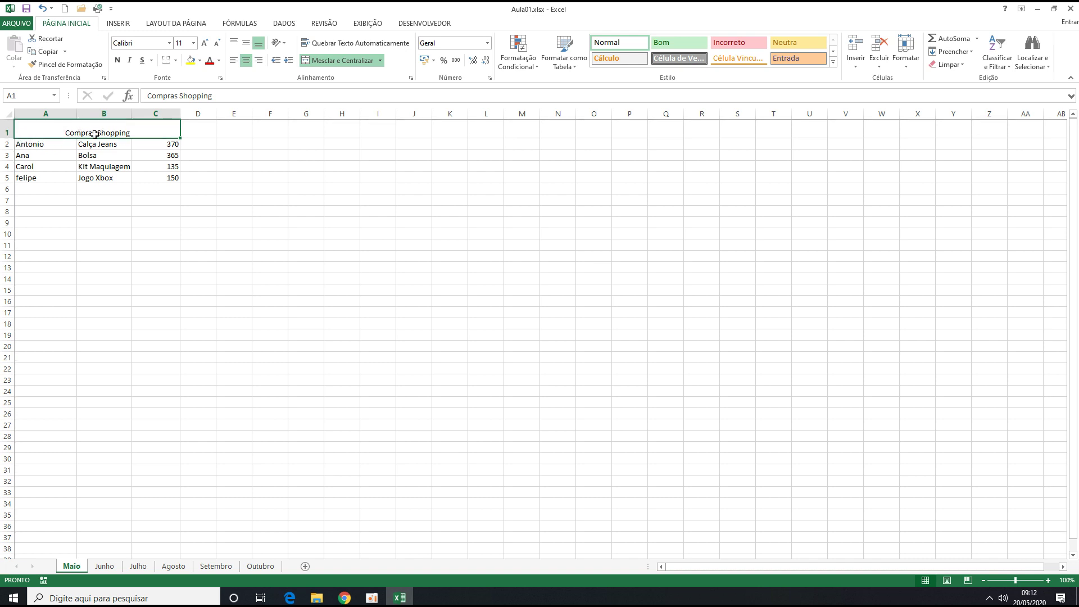
pyautogui.click(235, 45)
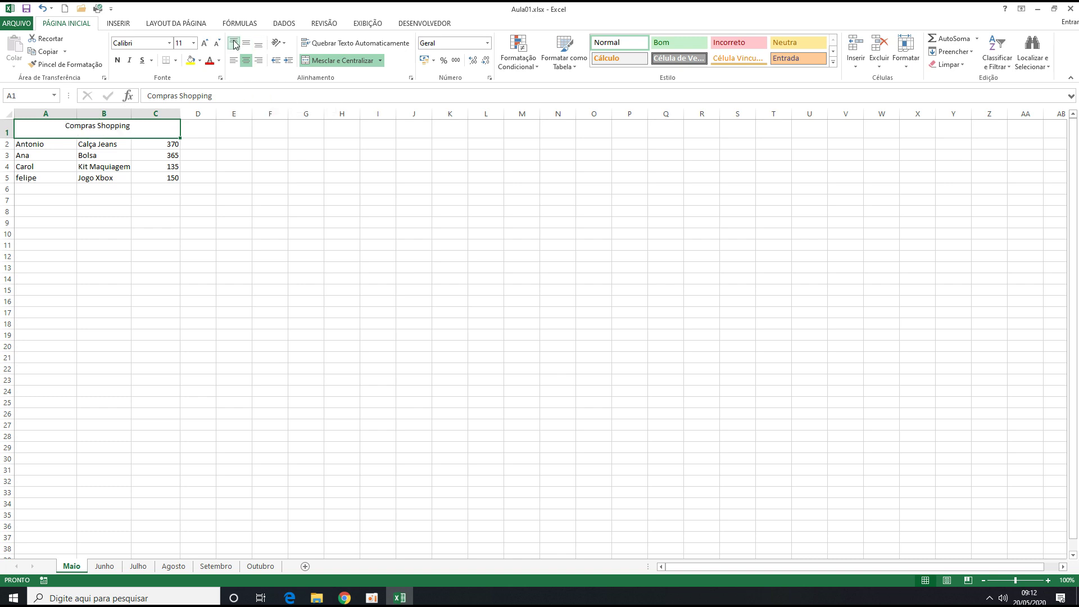
pyautogui.click(249, 46)
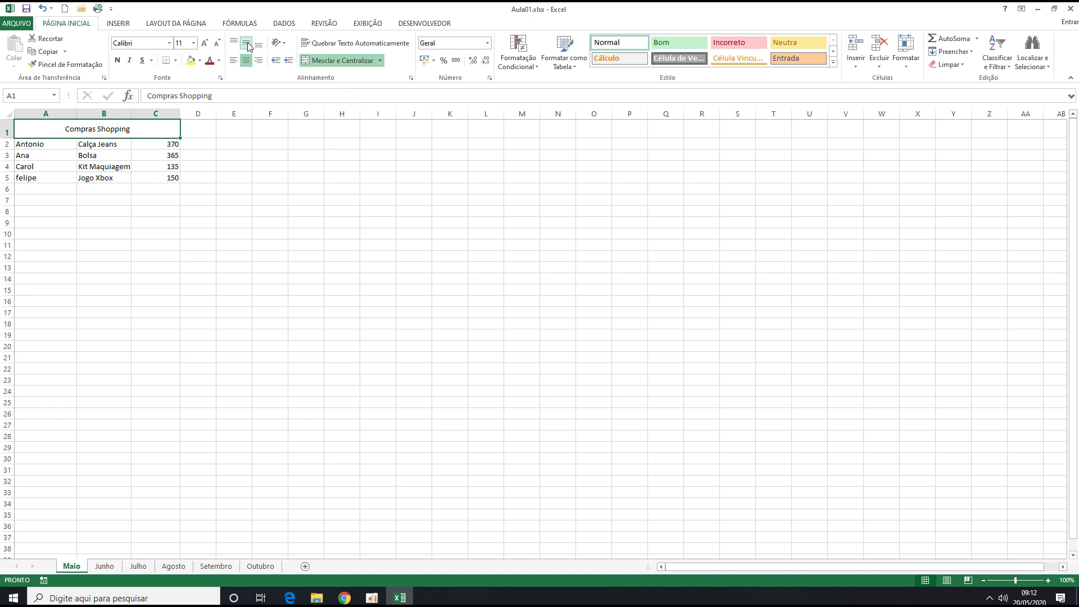
pyautogui.click(260, 48)
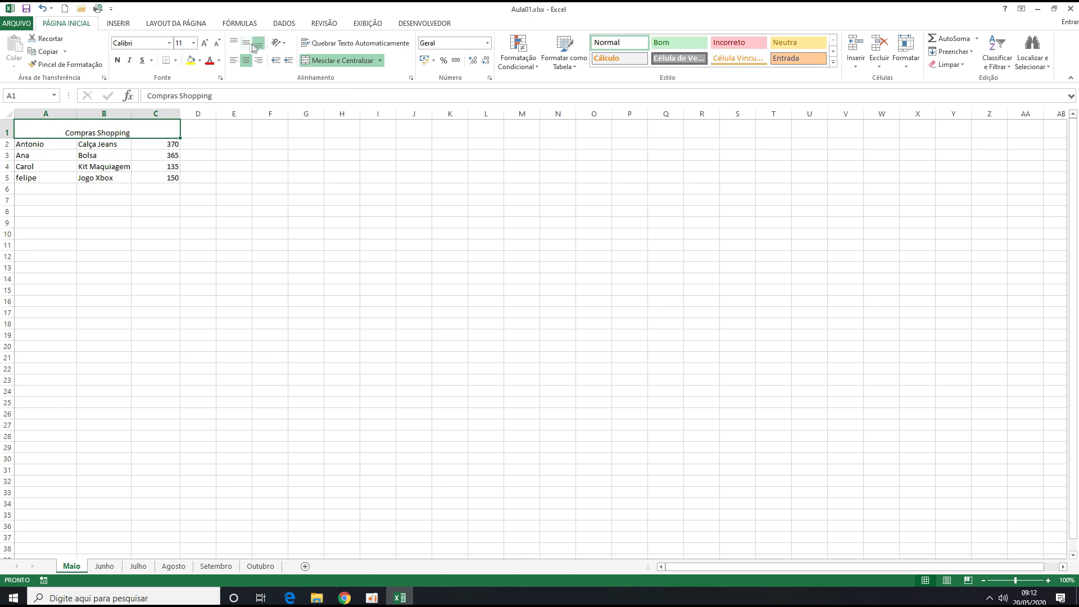
pyautogui.click(246, 44)
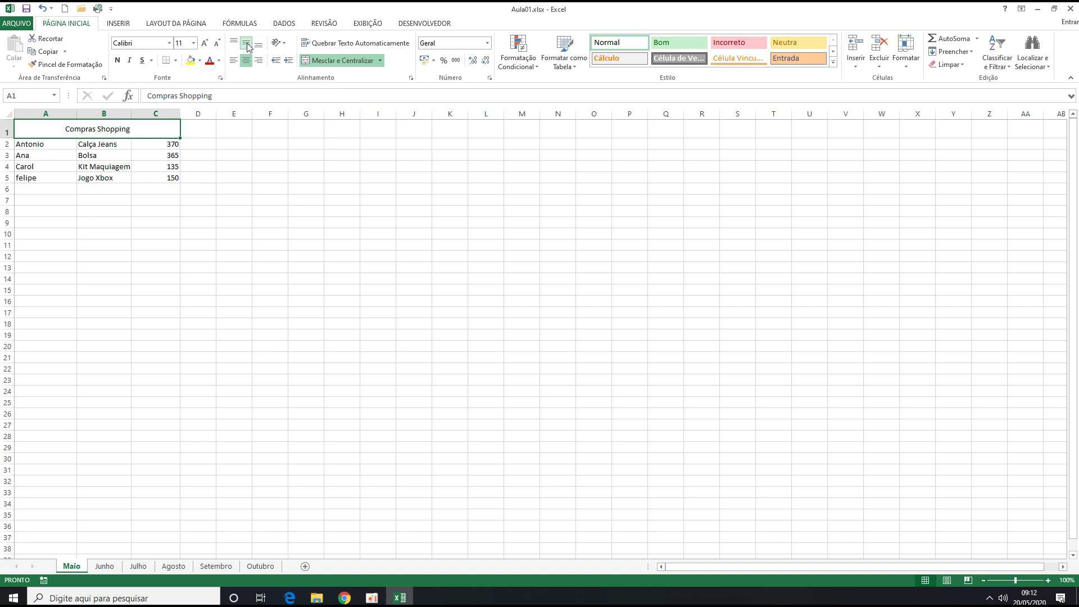
pyautogui.click(233, 187)
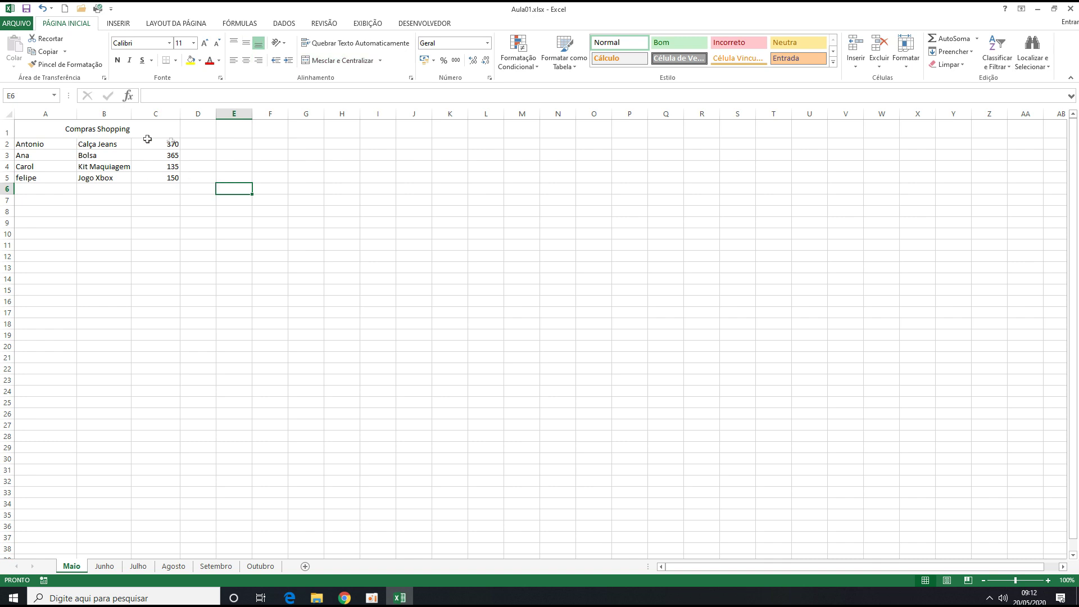
# - Set the Calça Jeans value in cell C2 to 375,5
pyautogui.moveTo(167, 142); pyautogui.dragTo(163, 175)
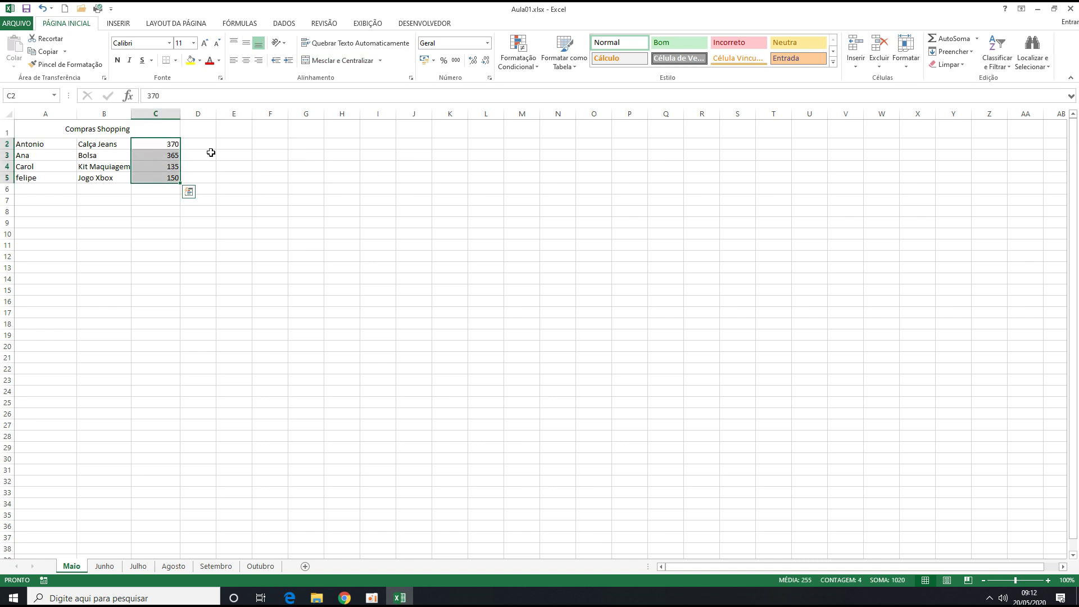
pyautogui.click(167, 143)
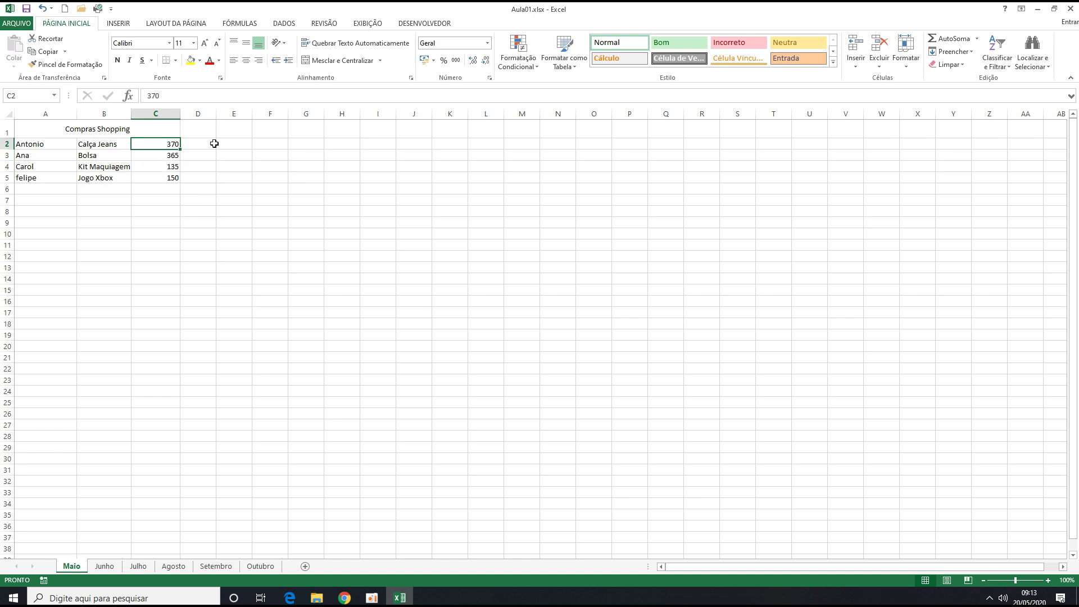
pyautogui.write('3')
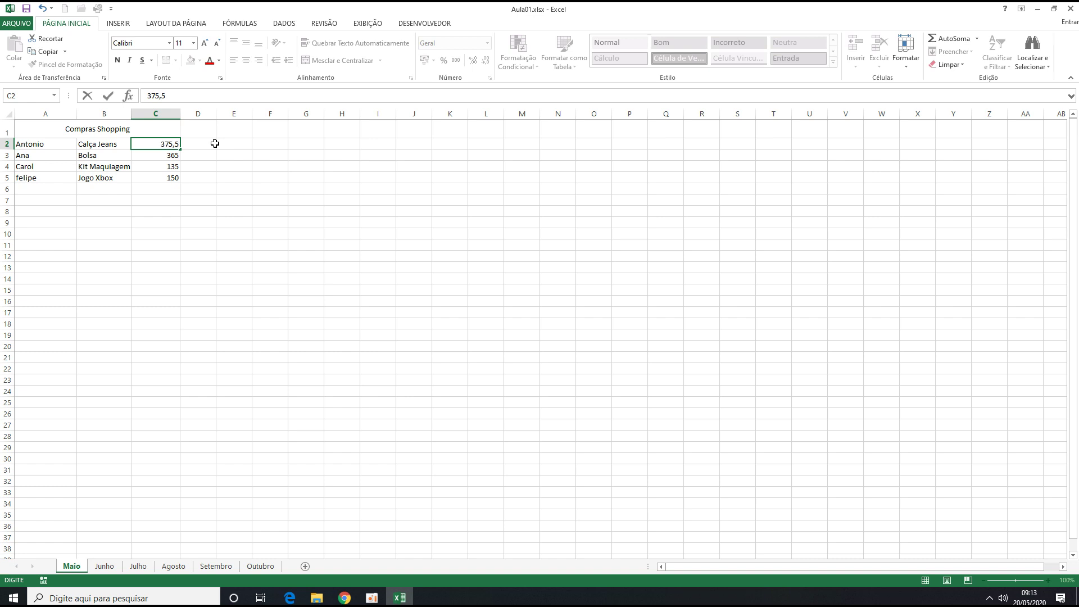
pyautogui.write('75,5')
pyautogui.press('Return')
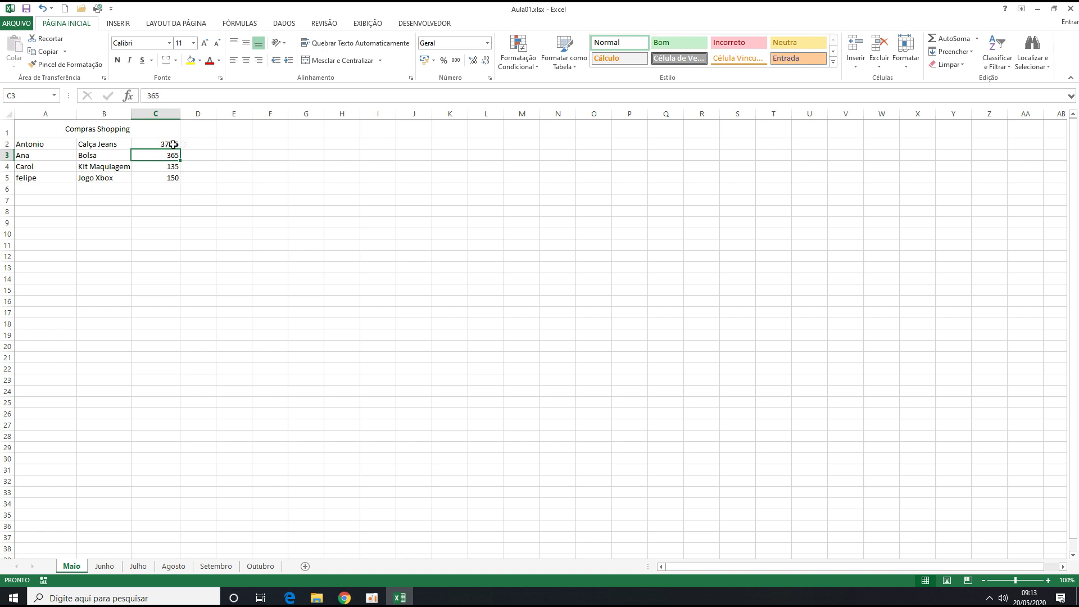
# - Apply the accounting number format in R$ to the values in C2:C5
pyautogui.moveTo(167, 145); pyautogui.dragTo(161, 178)
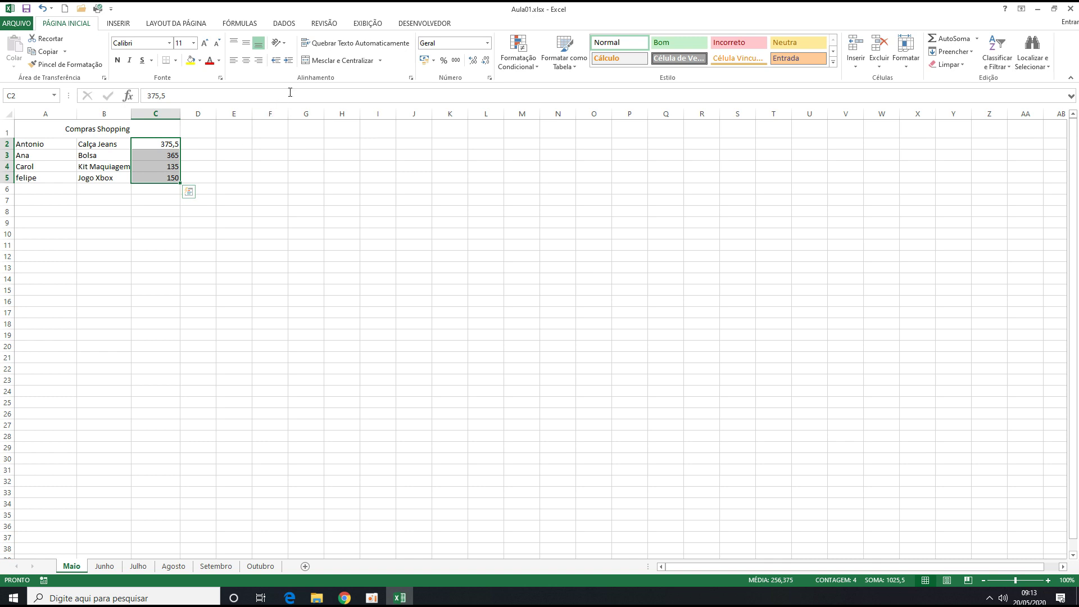
pyautogui.click(433, 60)
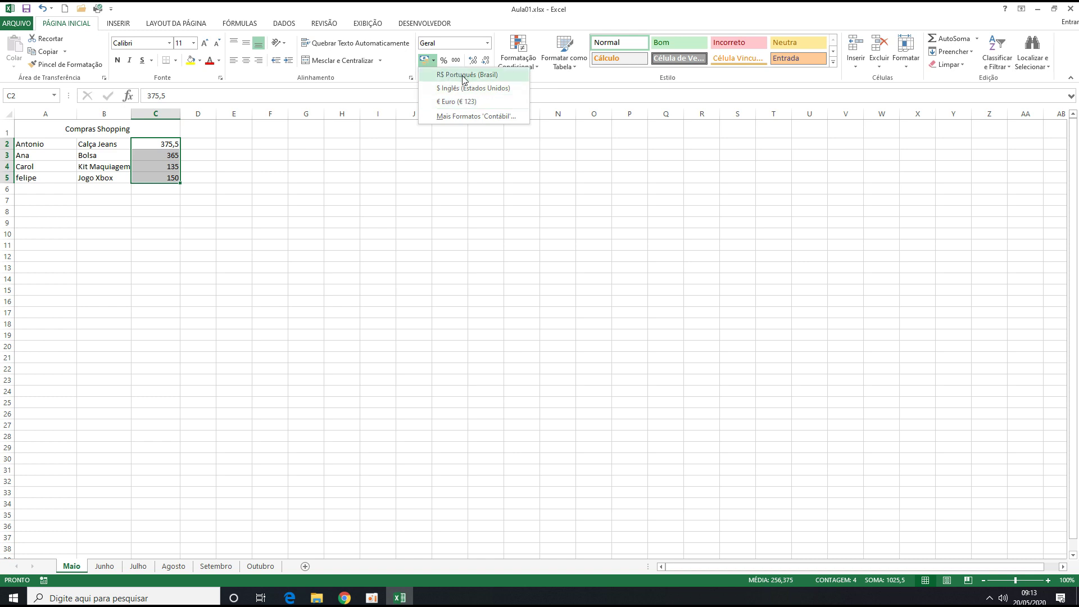
pyautogui.click(425, 61)
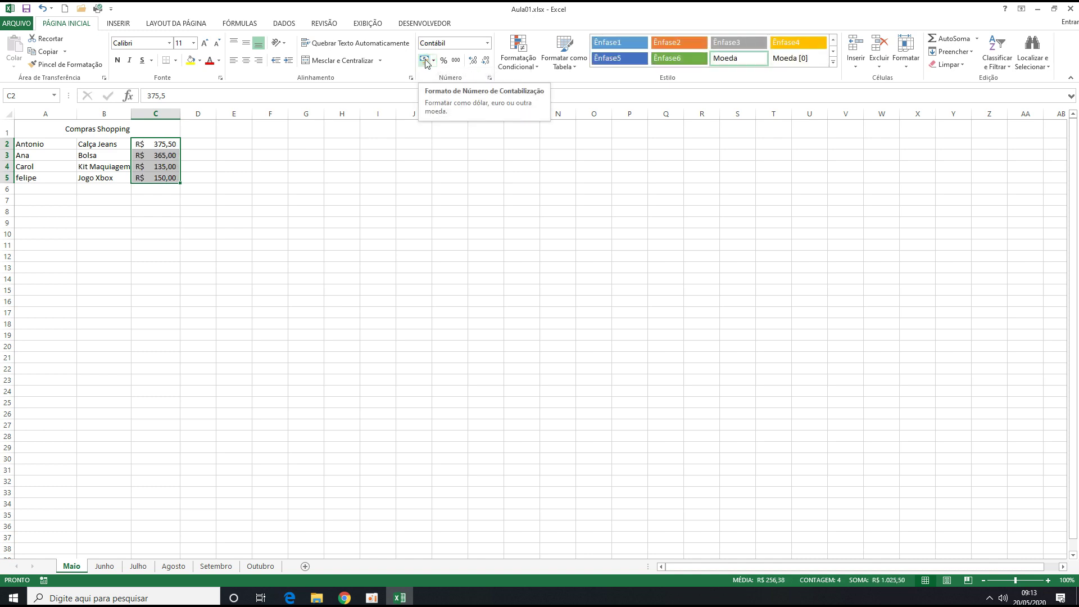
pyautogui.click(306, 167)
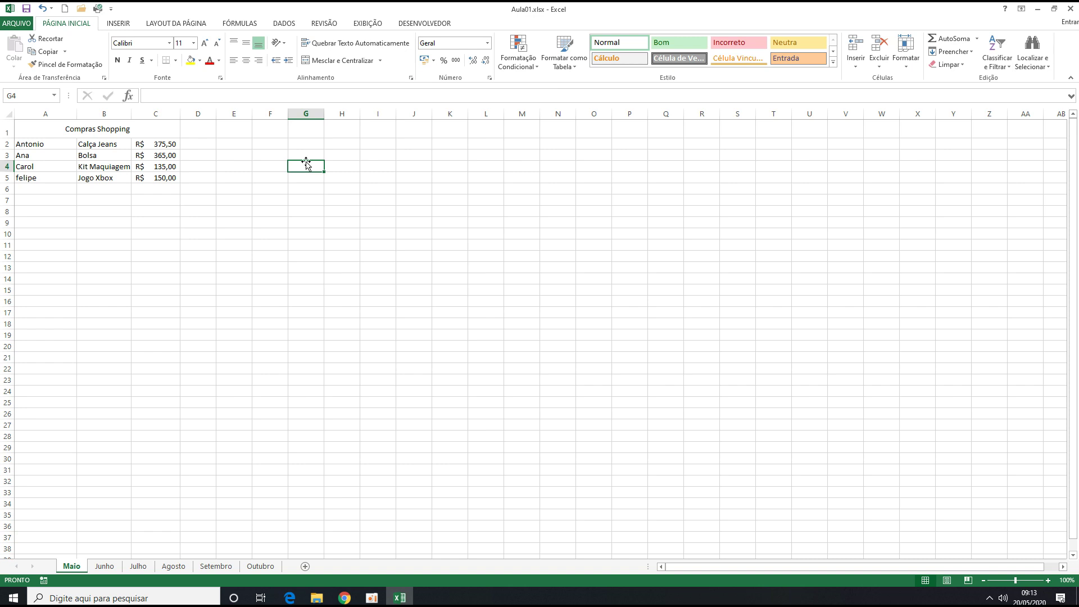
# - Set the Jogo Xbox value in cell C5 to 152,3 and the Kit Maquiagem value in cell C4 to 135,74
pyautogui.click(168, 177)
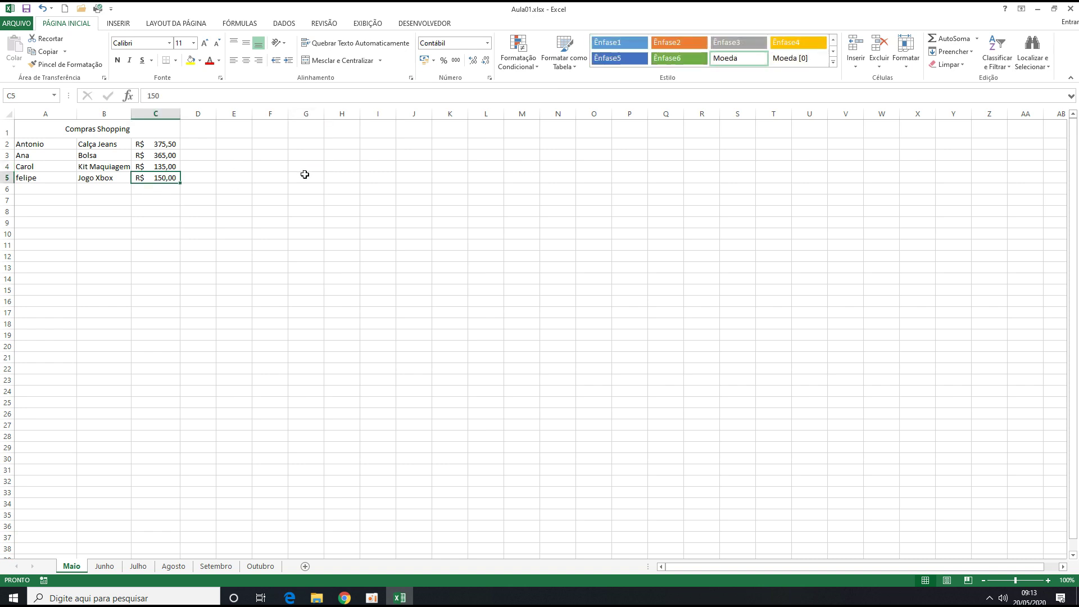
pyautogui.write('152,')
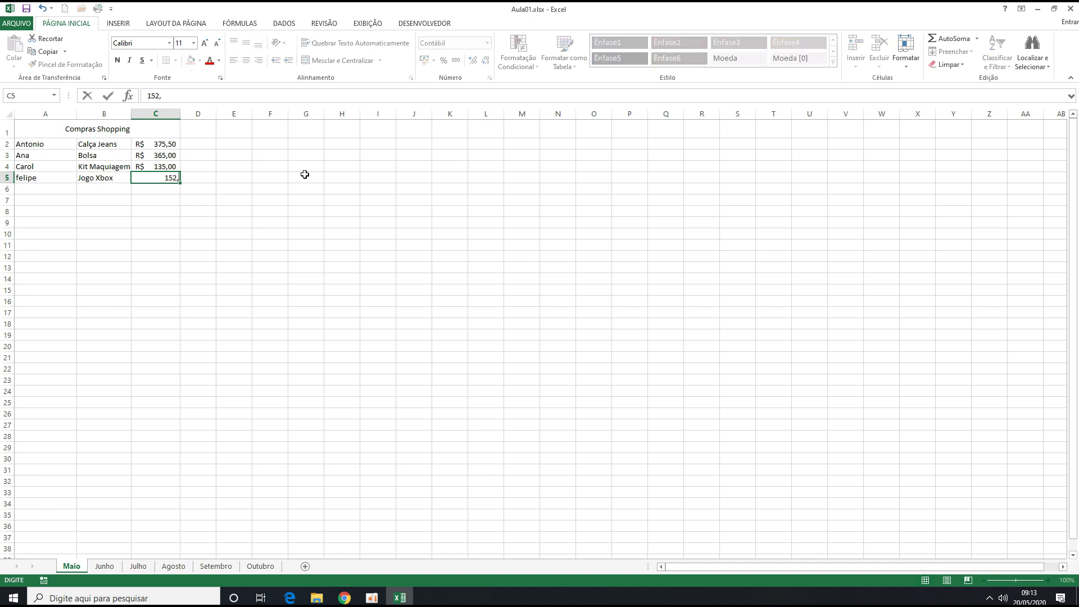
pyautogui.write('3')
pyautogui.press('Return')
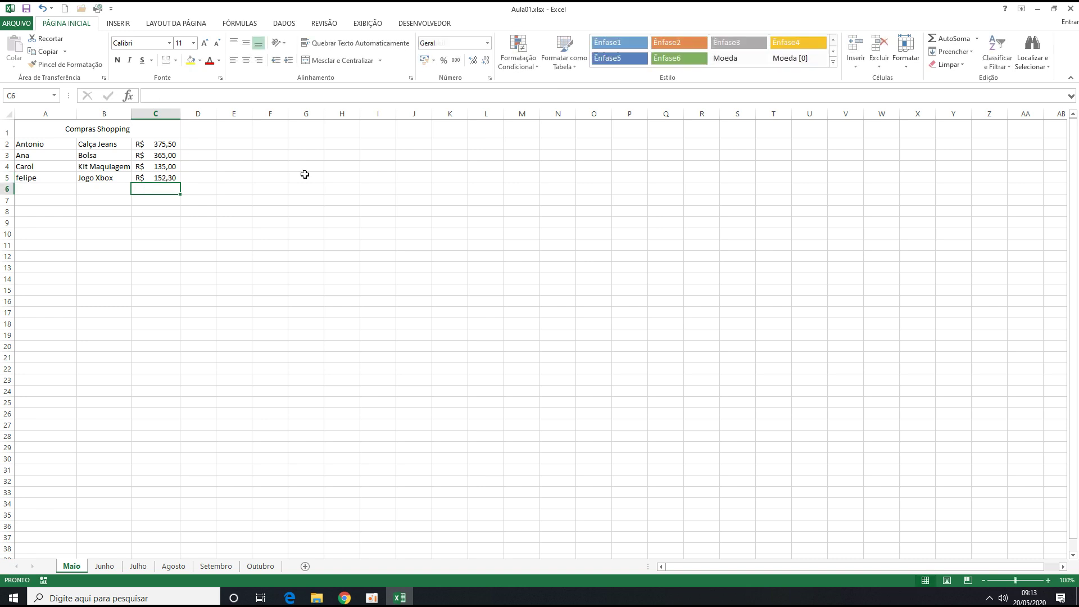
pyautogui.click(172, 168)
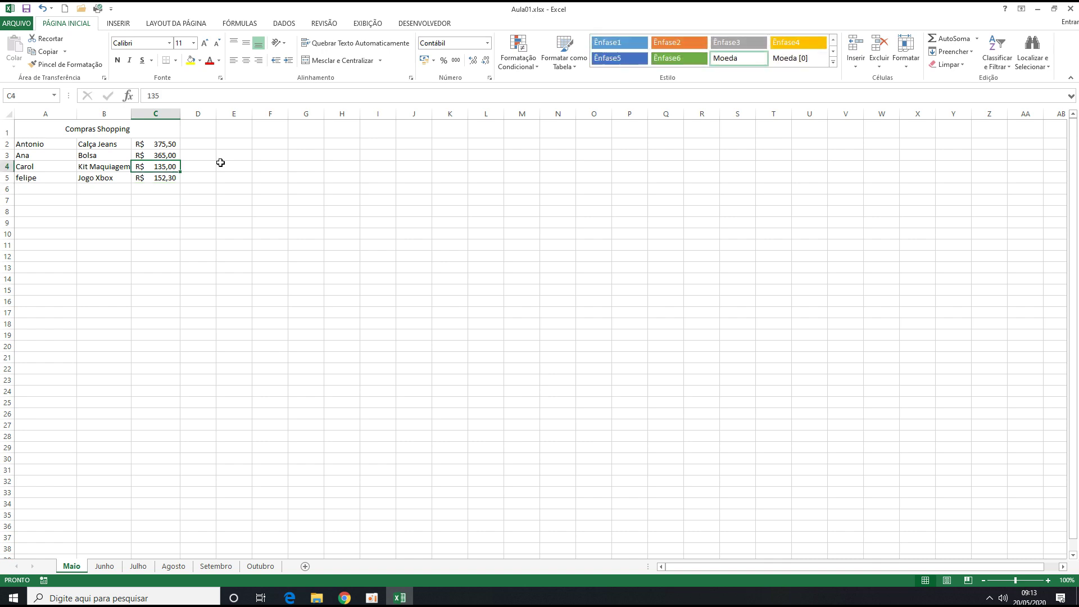
pyautogui.write('135,74')
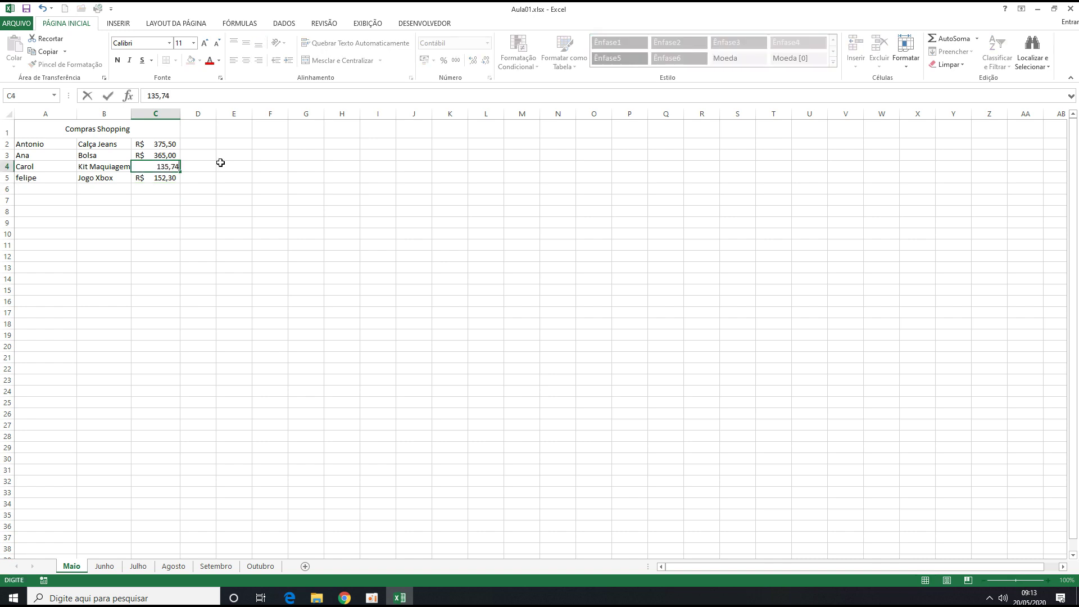
pyautogui.press('Return')
pyautogui.click(240, 187)
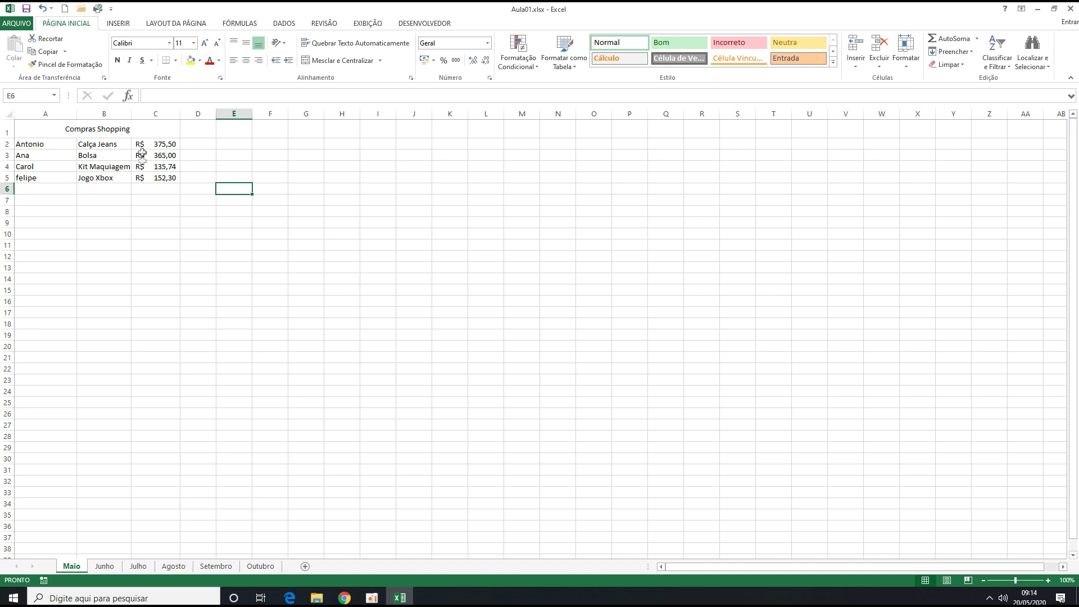
pyautogui.moveTo(157, 142); pyautogui.dragTo(158, 198)
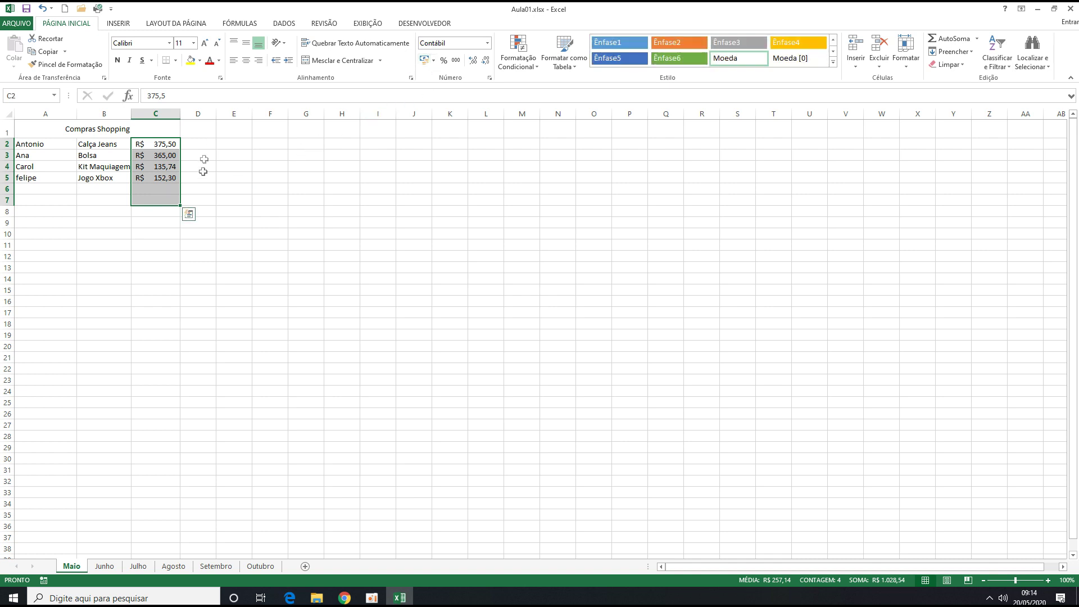
pyautogui.click(204, 189)
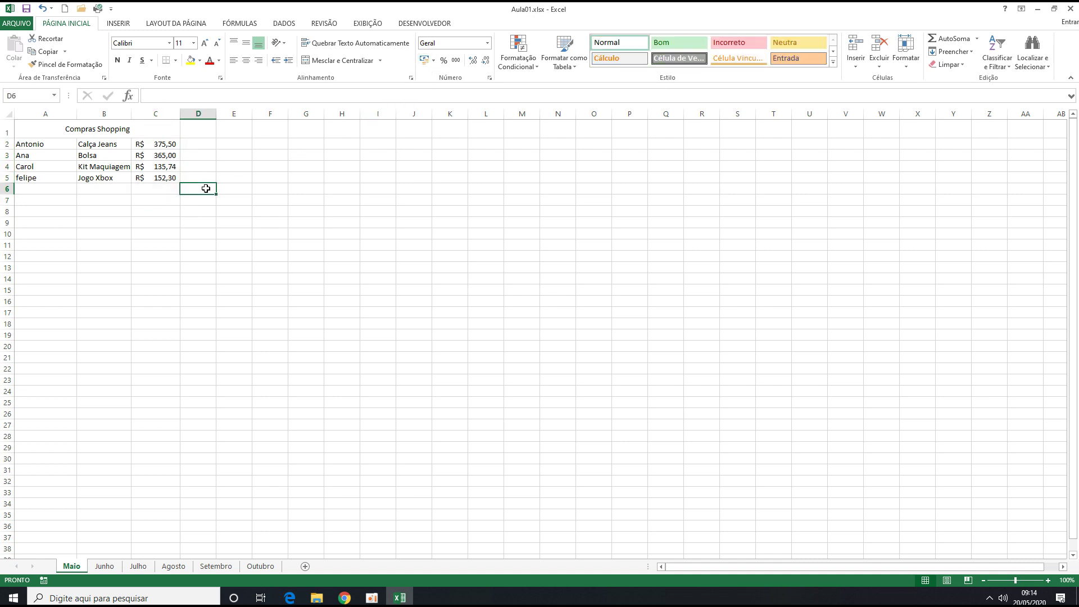
# - Fill the merged Compras Shopping title cell with a light blue theme colour
pyautogui.click(93, 131)
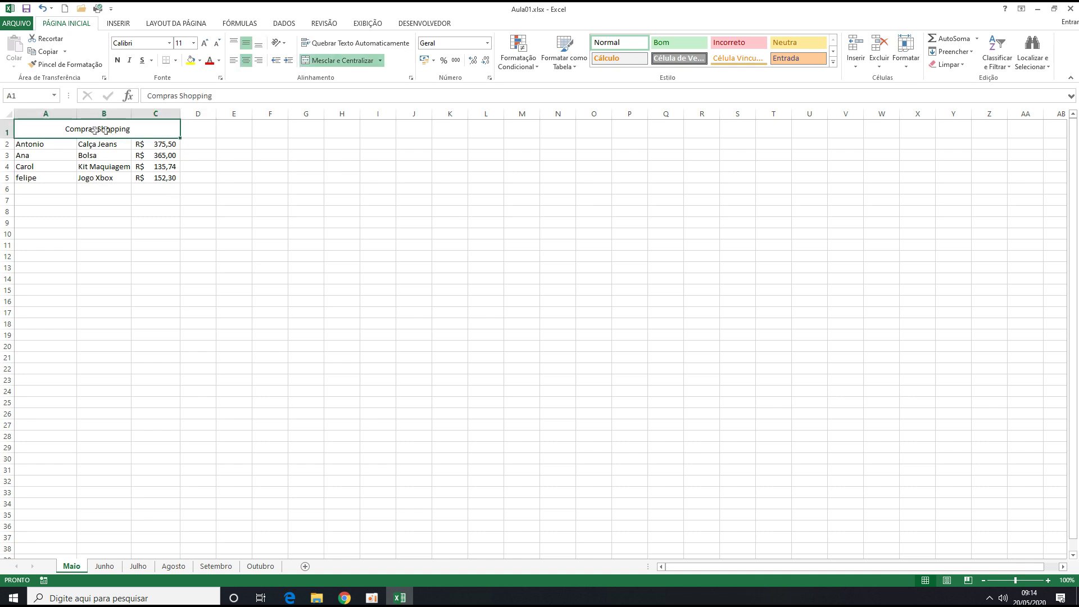
pyautogui.click(201, 61)
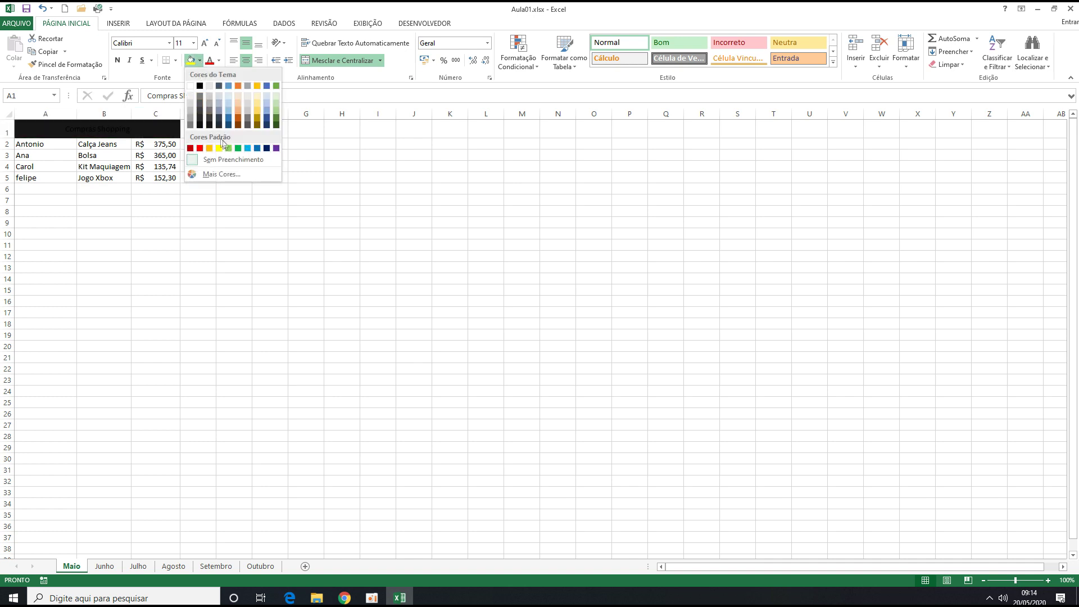
pyautogui.click(228, 105)
pyautogui.click(277, 152)
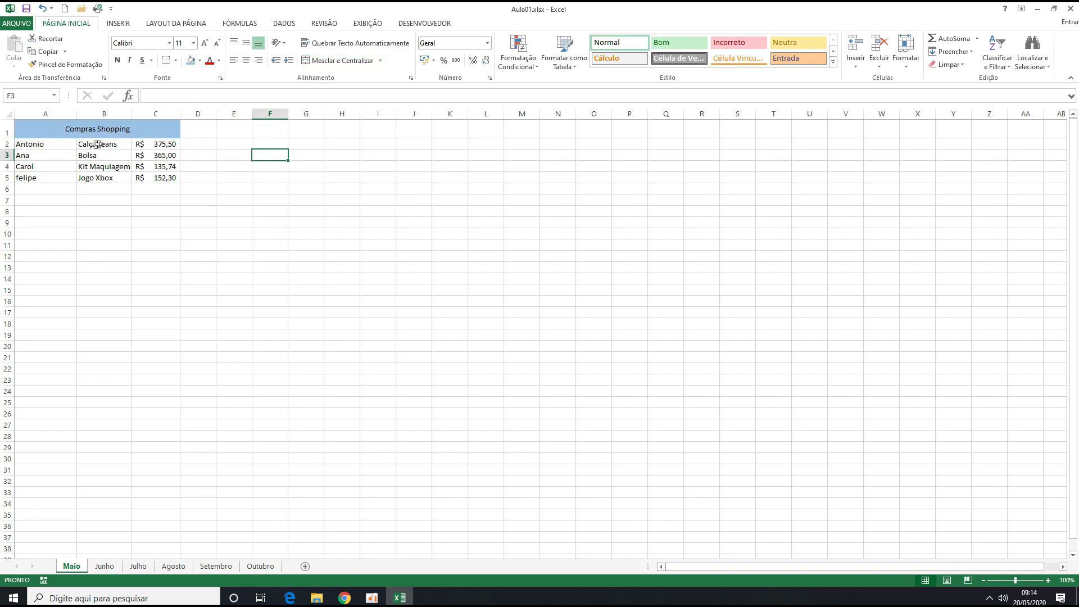
# - Enter the label Total in cell B7 below the product list
pyautogui.click(105, 200)
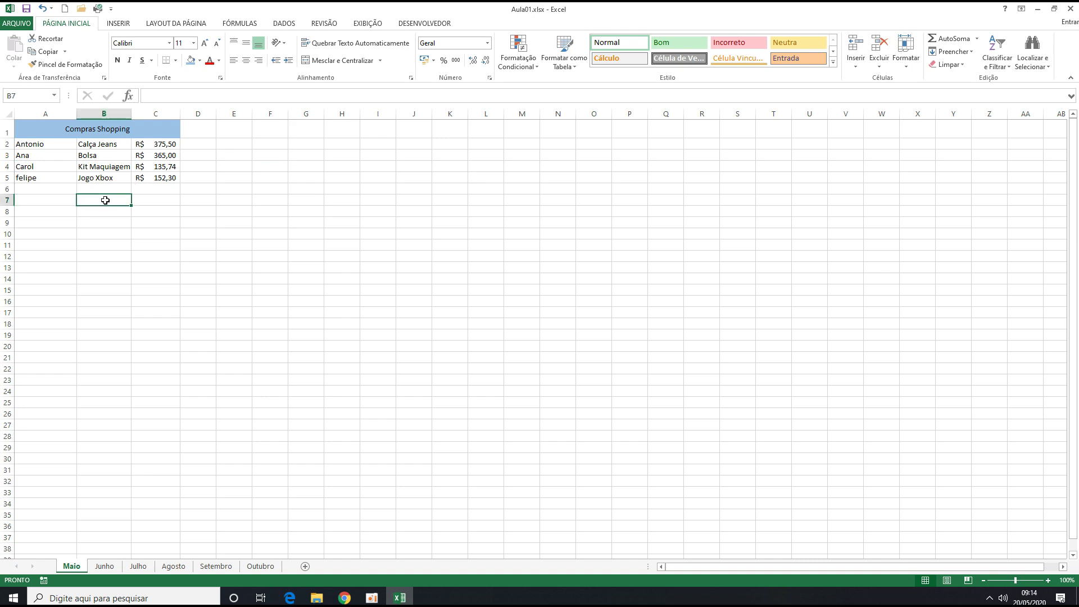
pyautogui.write('Total')
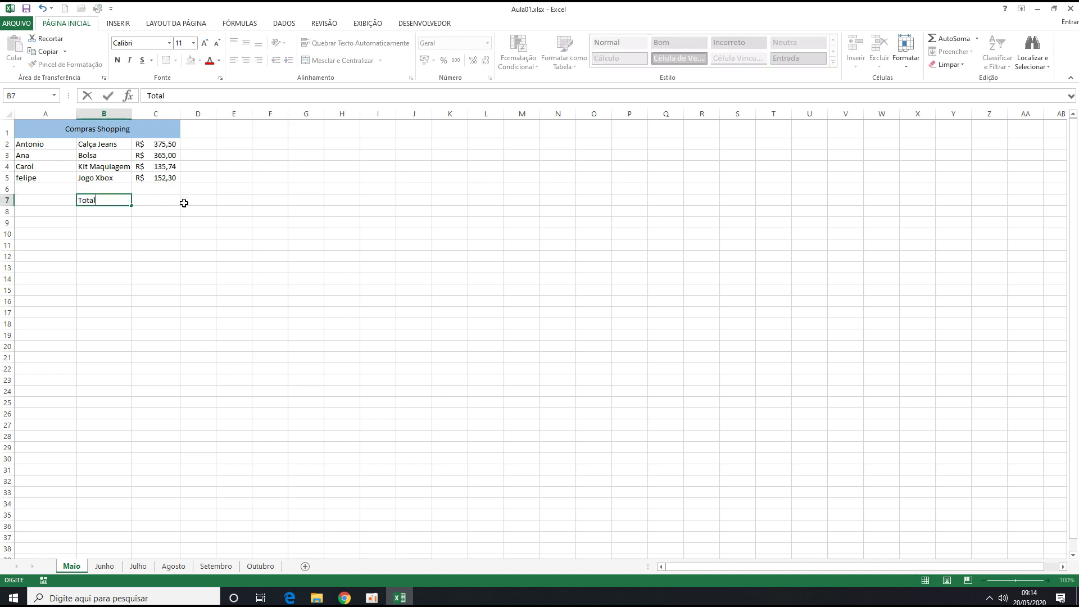
pyautogui.press('Return')
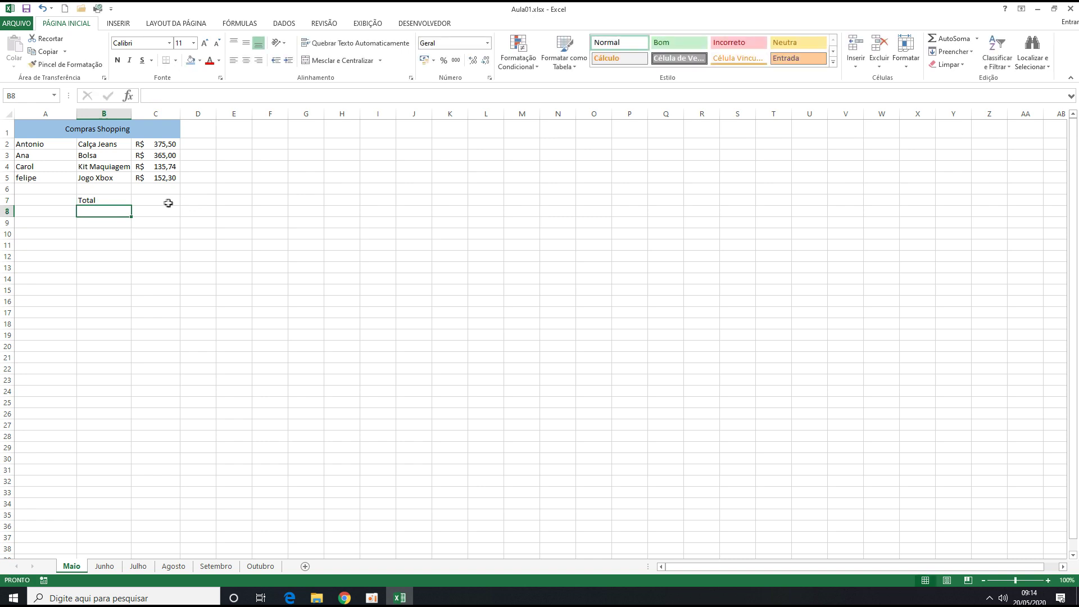
# - Enter the formula =C2+C3+C4+C5 in cell C7 to add up the purchase values
pyautogui.click(169, 202)
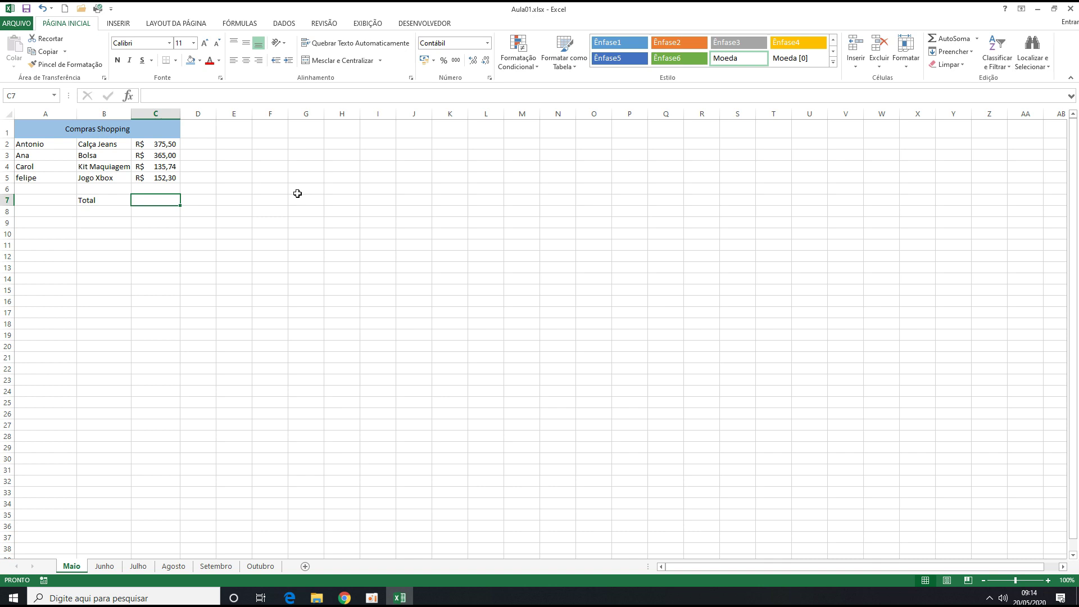
pyautogui.write('=s')
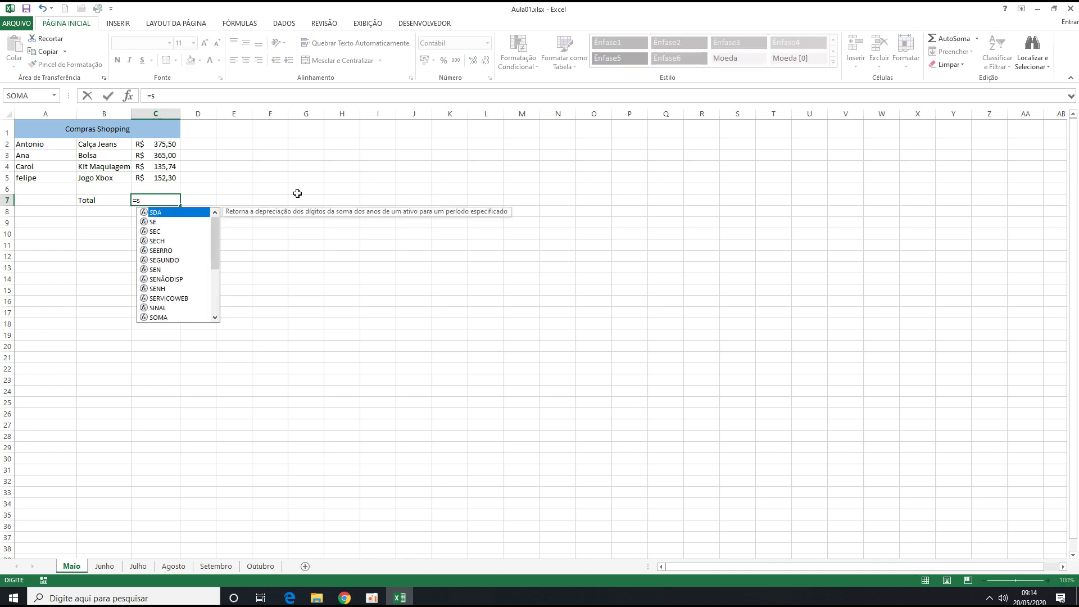
pyautogui.press('BackSpace')
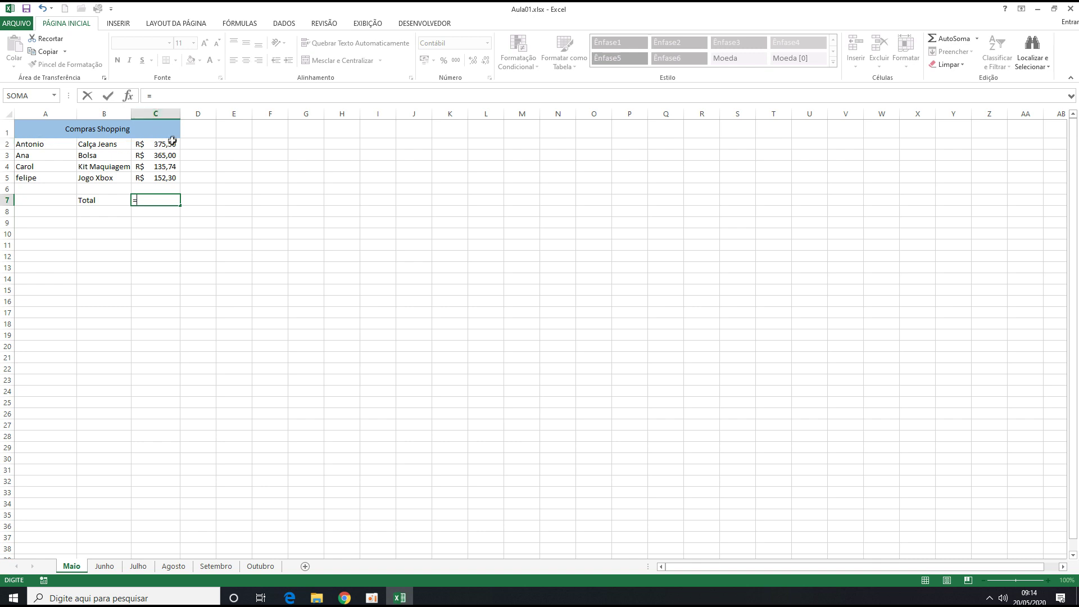
pyautogui.write('c2+')
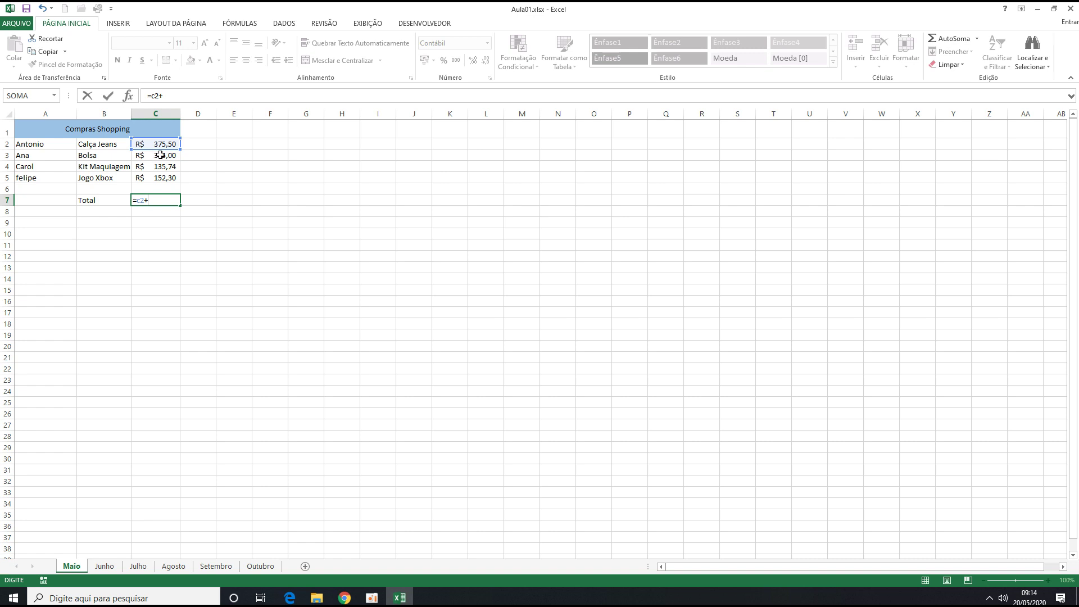
pyautogui.write('c3')
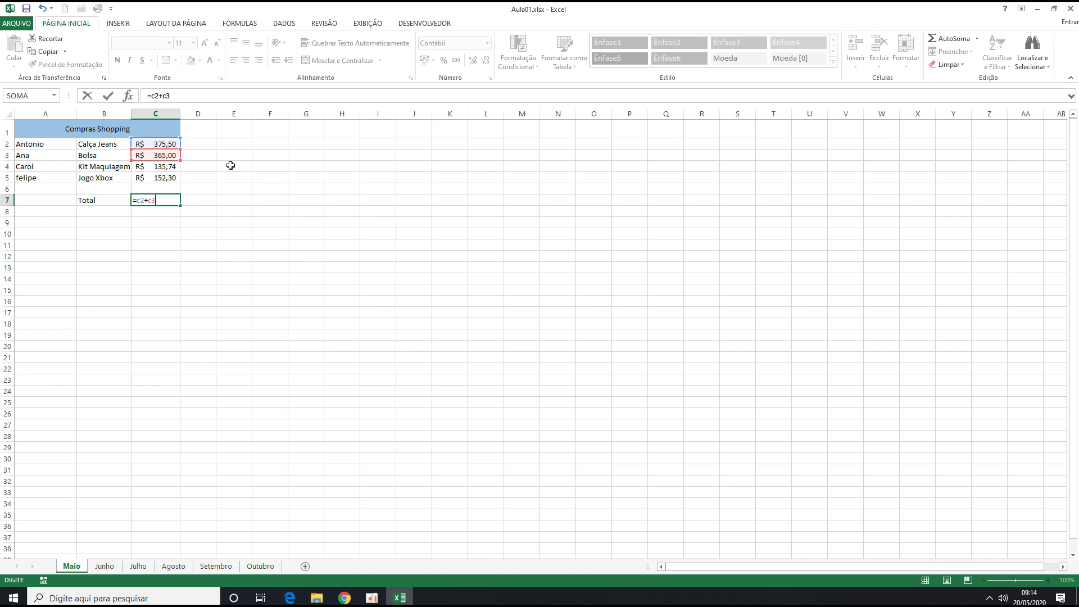
pyautogui.write('+c4')
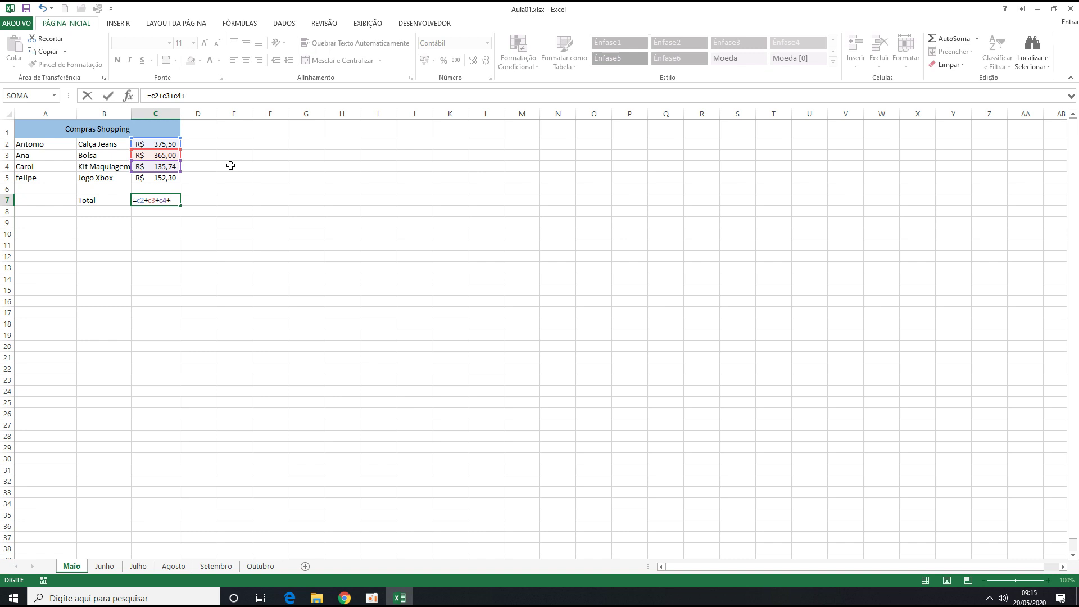
pyautogui.write('+c5')
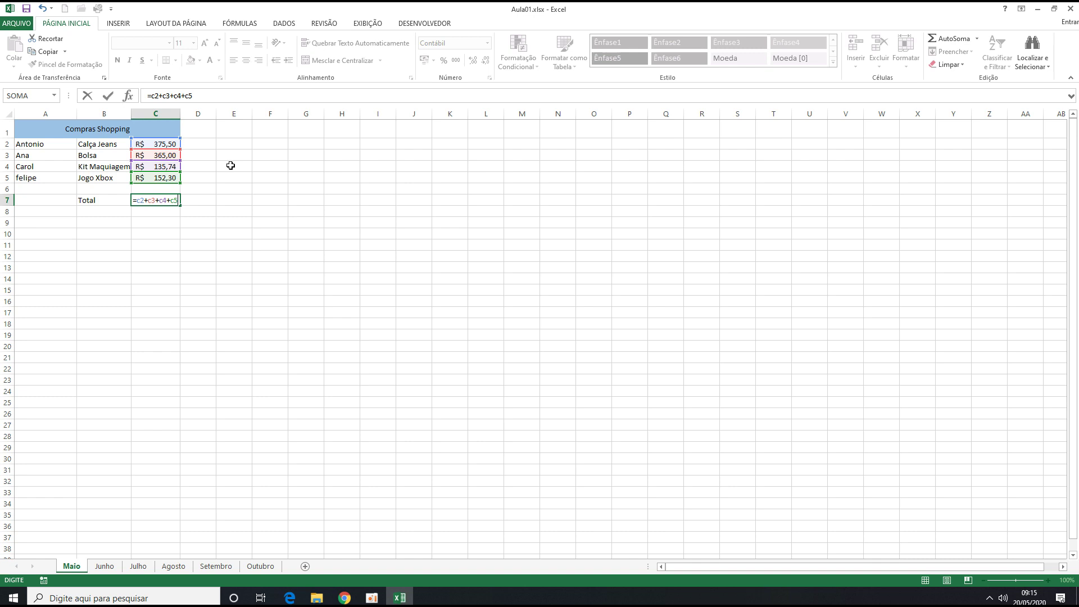
pyautogui.press('Return')
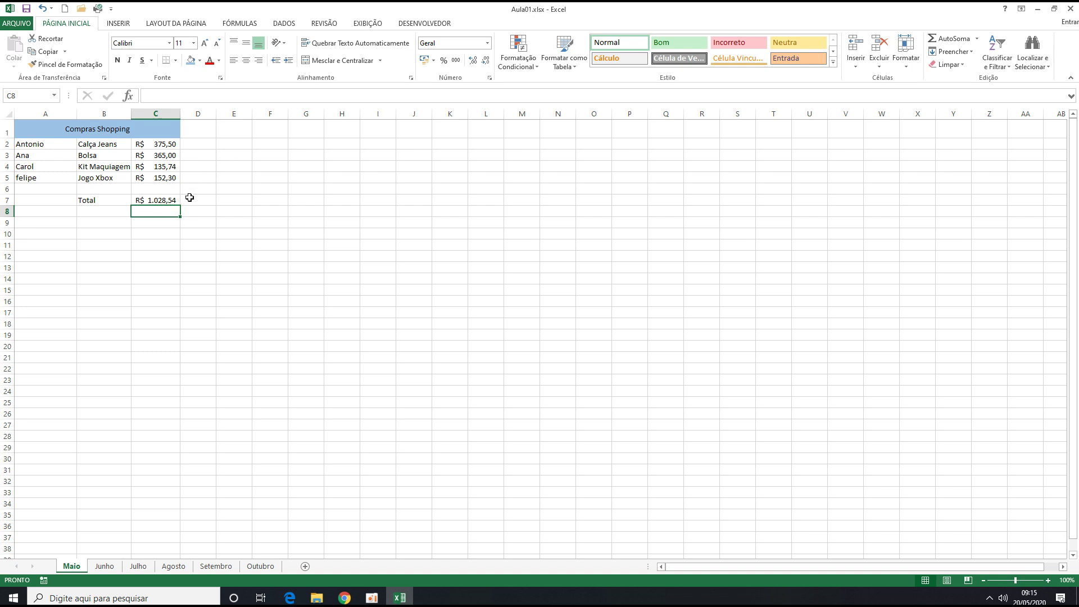
pyautogui.click(164, 201)
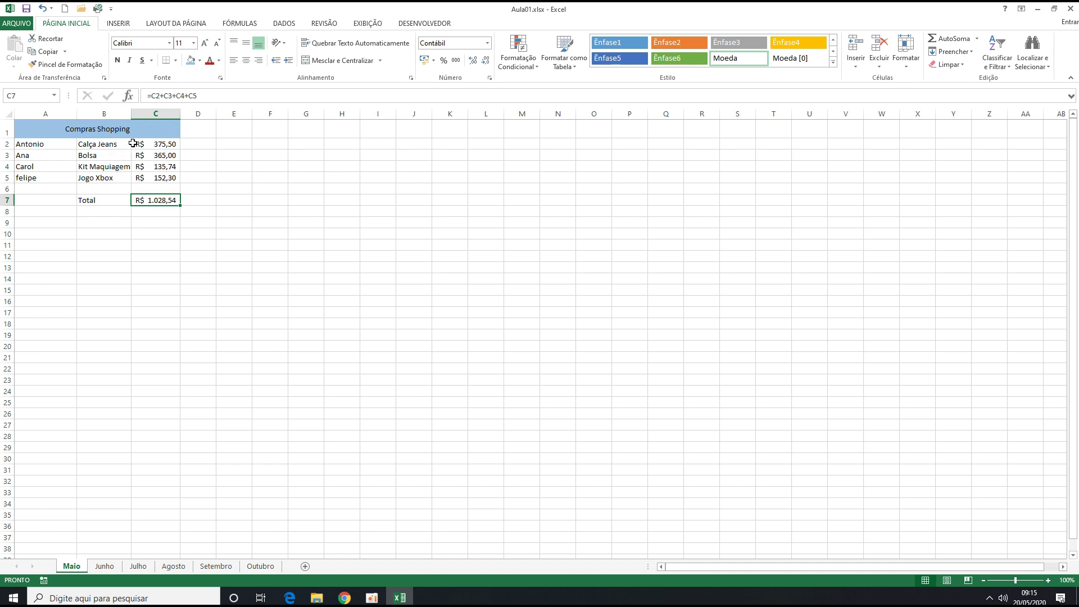
# - Set the Bolsa value in cell C3 to 320 and check the total in cell C7
pyautogui.click(165, 158)
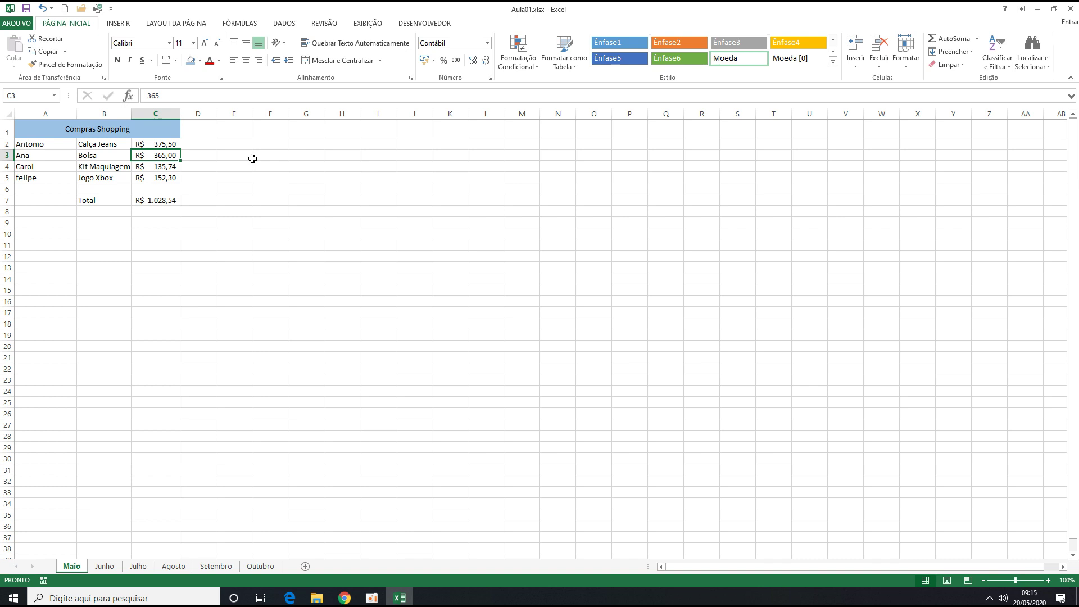
pyautogui.write('320')
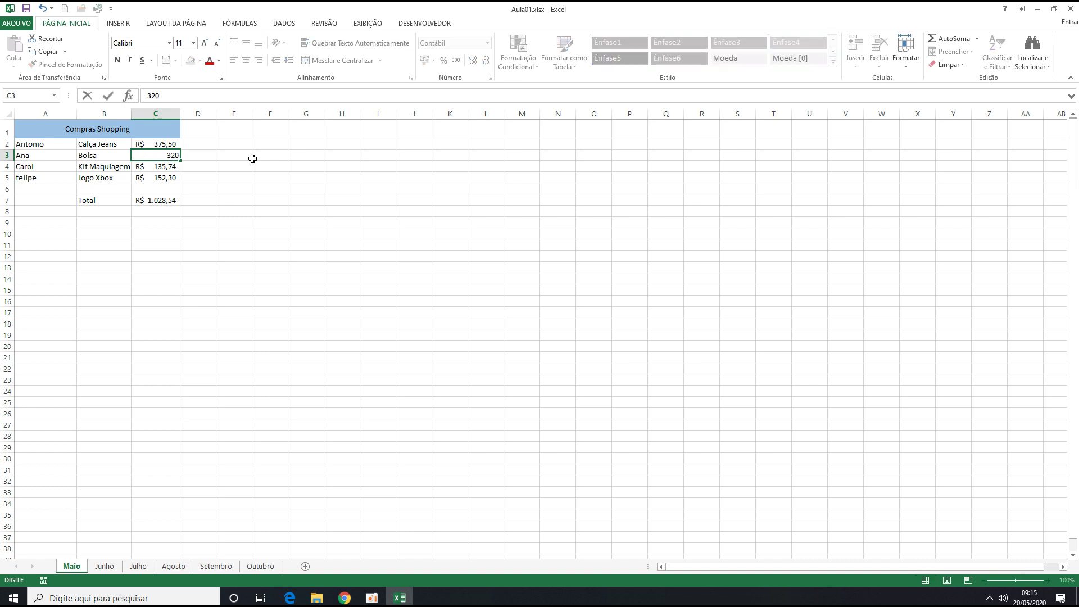
pyautogui.press('Return')
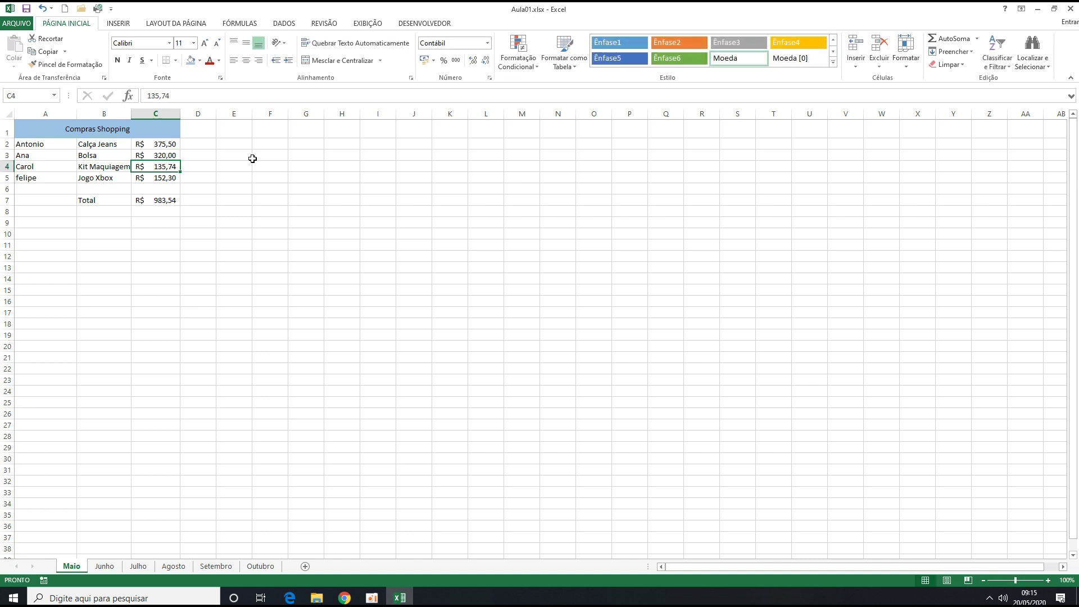
pyautogui.click(166, 157)
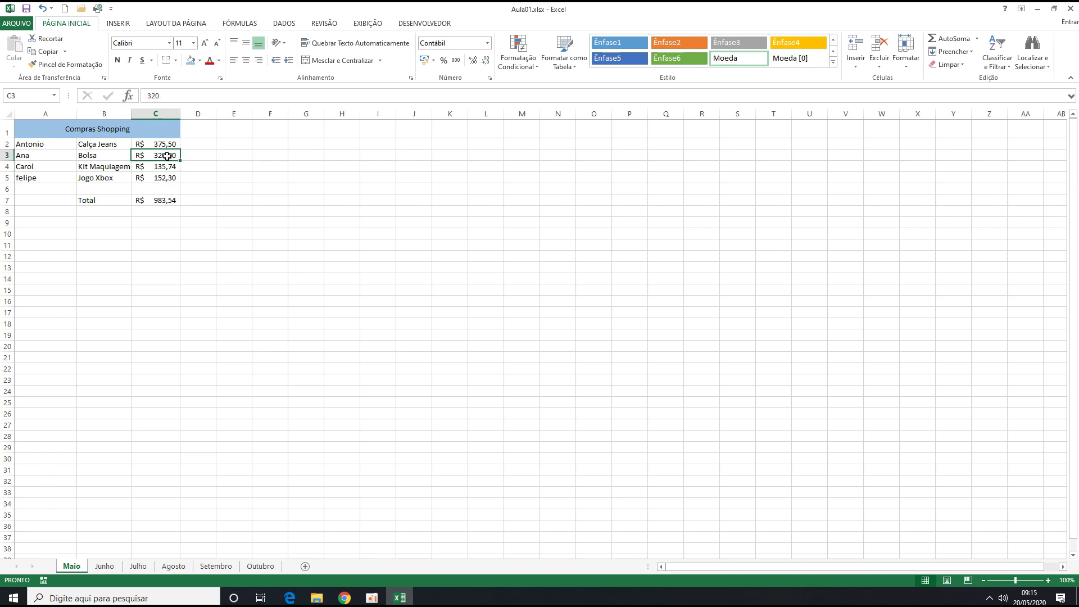
pyautogui.click(159, 201)
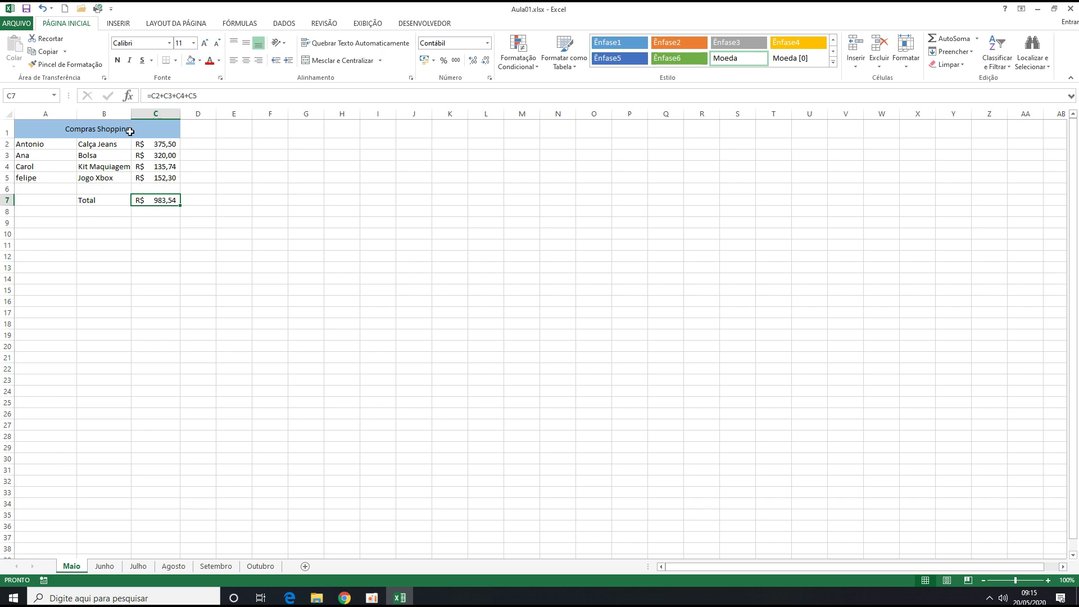
# - View the print preview of the Maio sheet and return to the worksheet
pyautogui.click(23, 24)
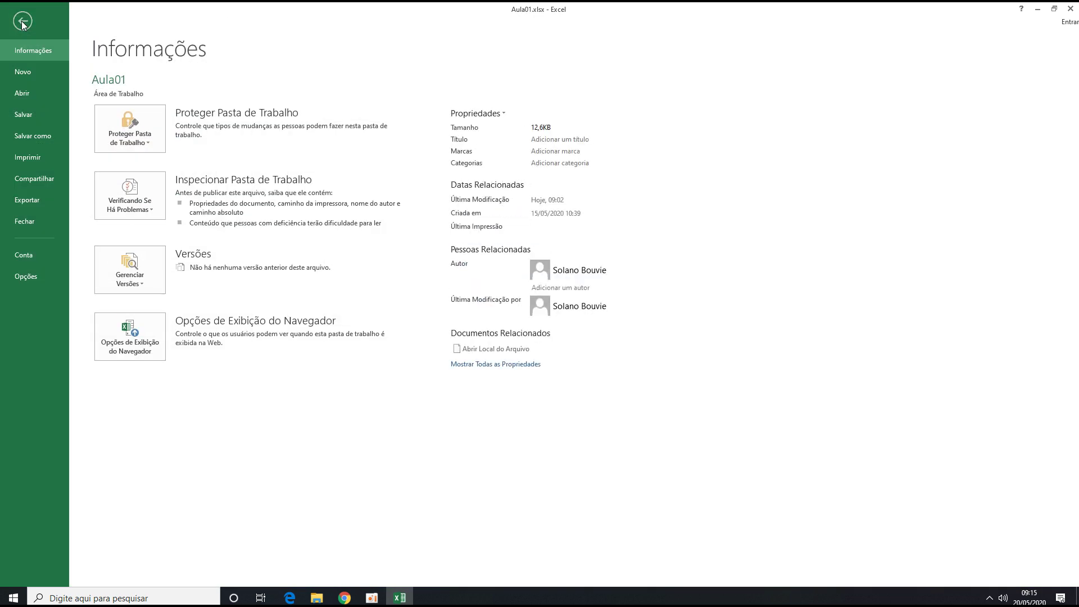
pyautogui.click(36, 160)
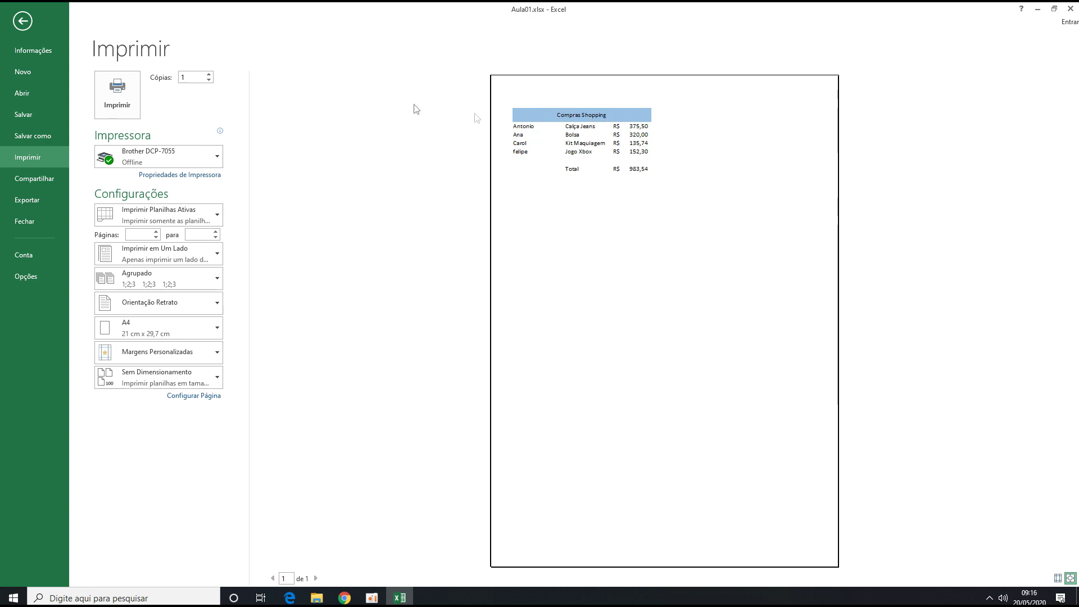
pyautogui.click(23, 23)
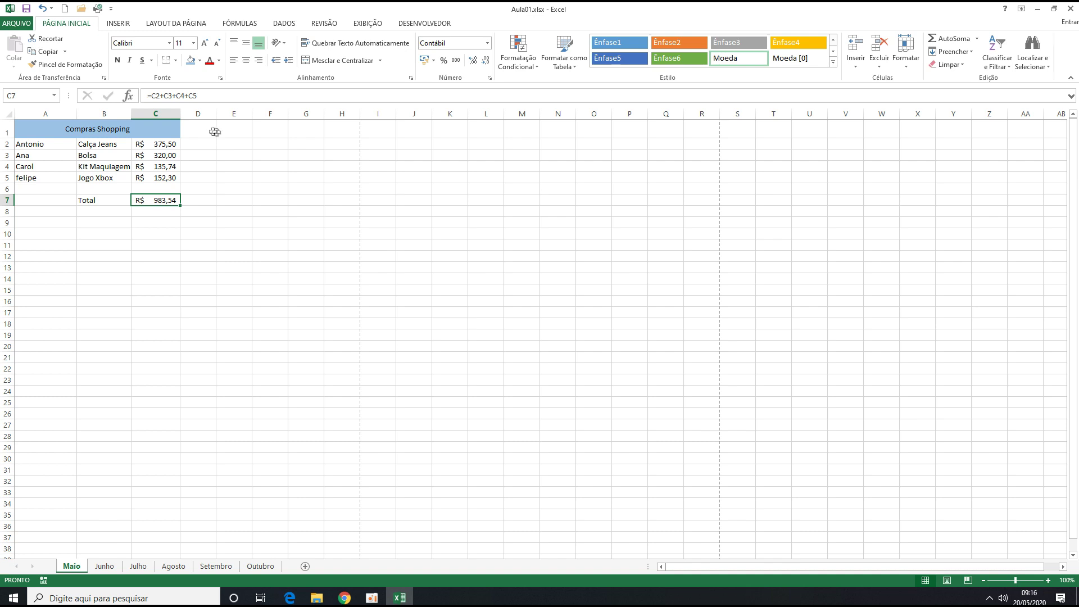
pyautogui.click(203, 111)
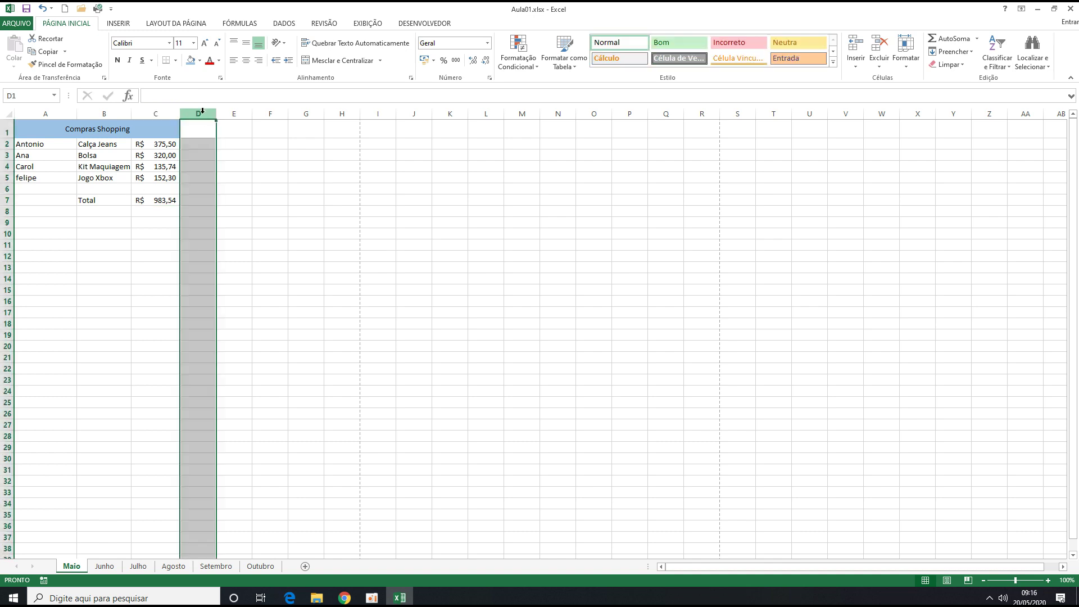
pyautogui.click(6, 144)
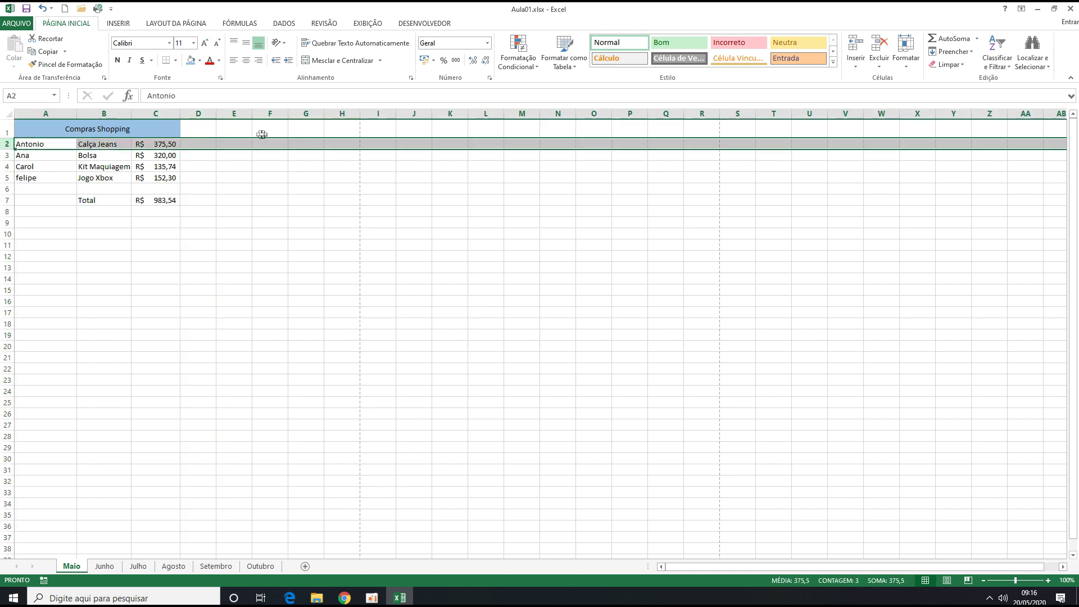
pyautogui.click(240, 157)
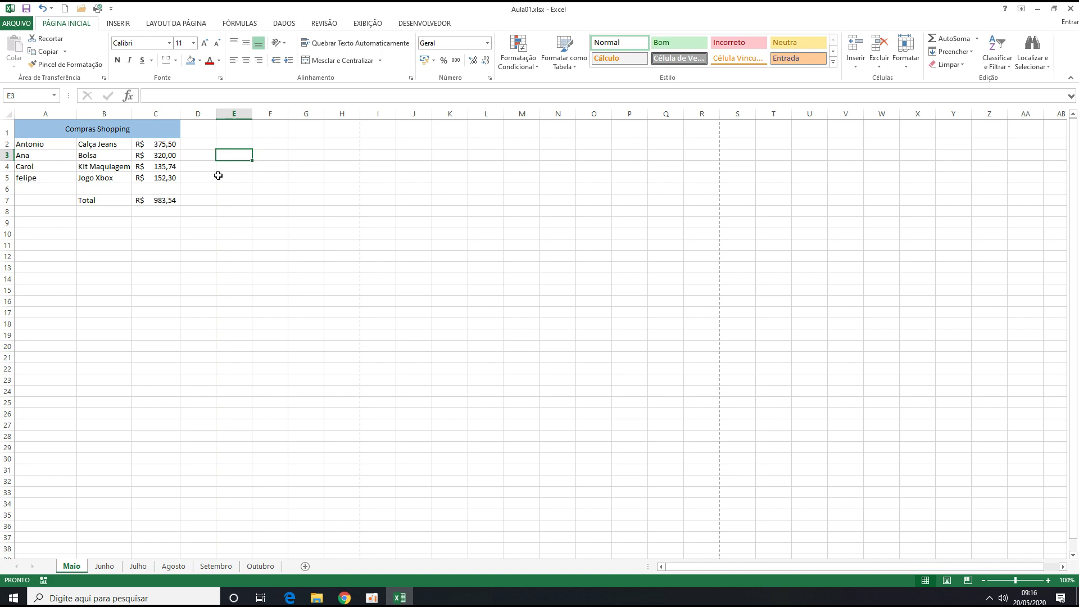
# - Check the borderless Compras Shopping table in the print preview and go back to the Maio sheet
pyautogui.click(16, 23)
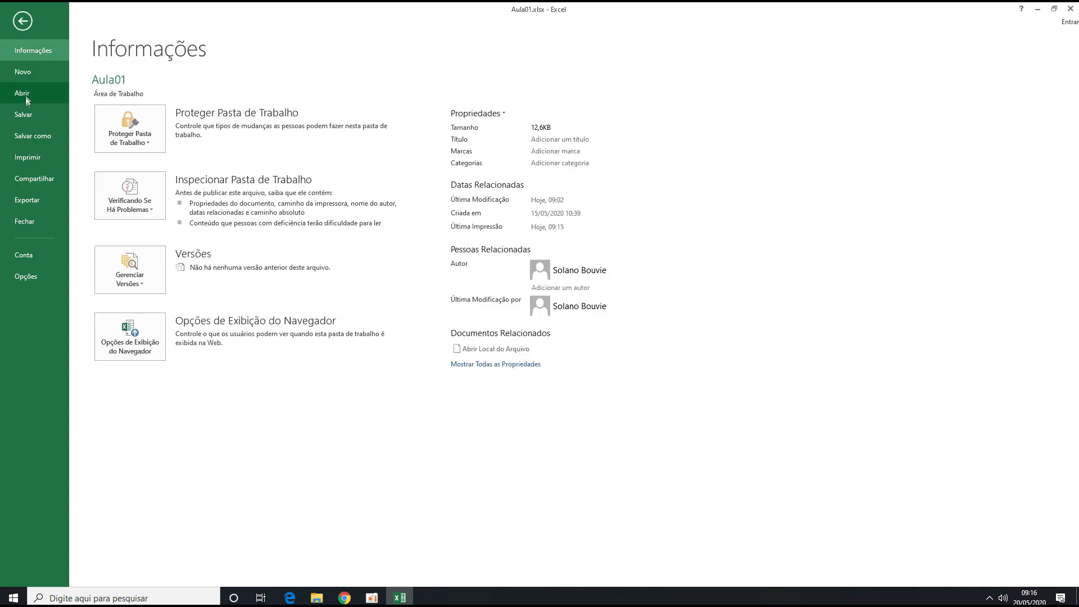
pyautogui.click(33, 157)
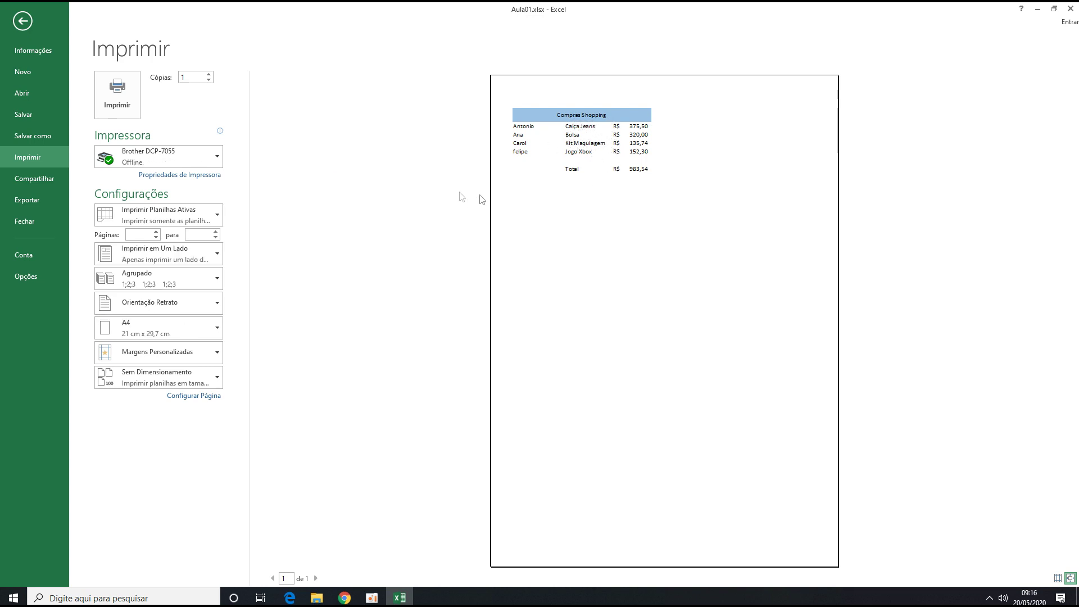
pyautogui.click(23, 24)
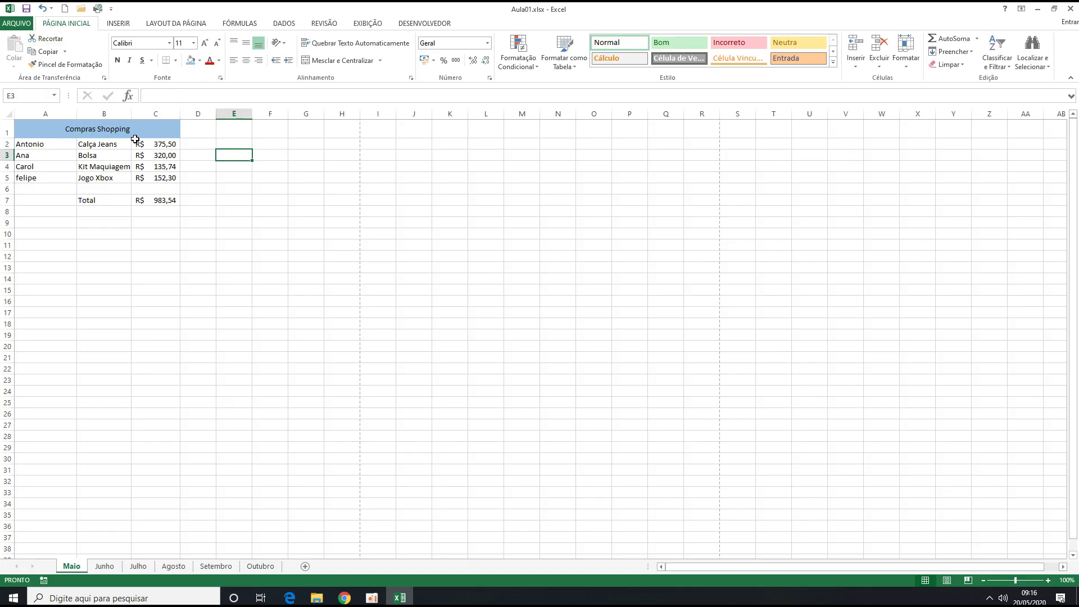
# - Apply all borders to the shopping table in A1:C5 and to the total row in B7:C7
pyautogui.moveTo(123, 132); pyautogui.dragTo(119, 175)
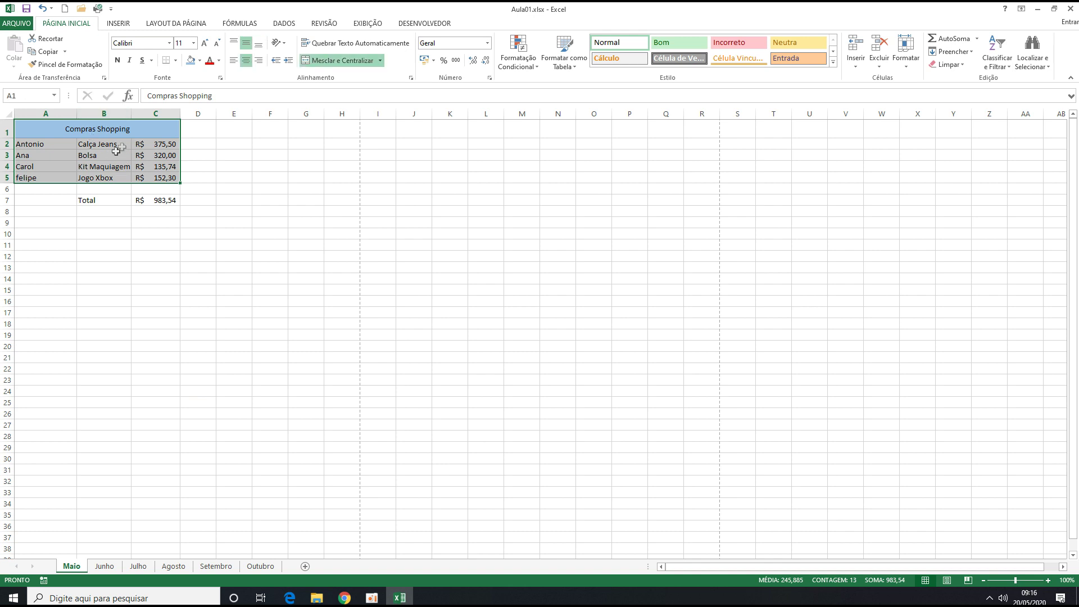
pyautogui.click(176, 61)
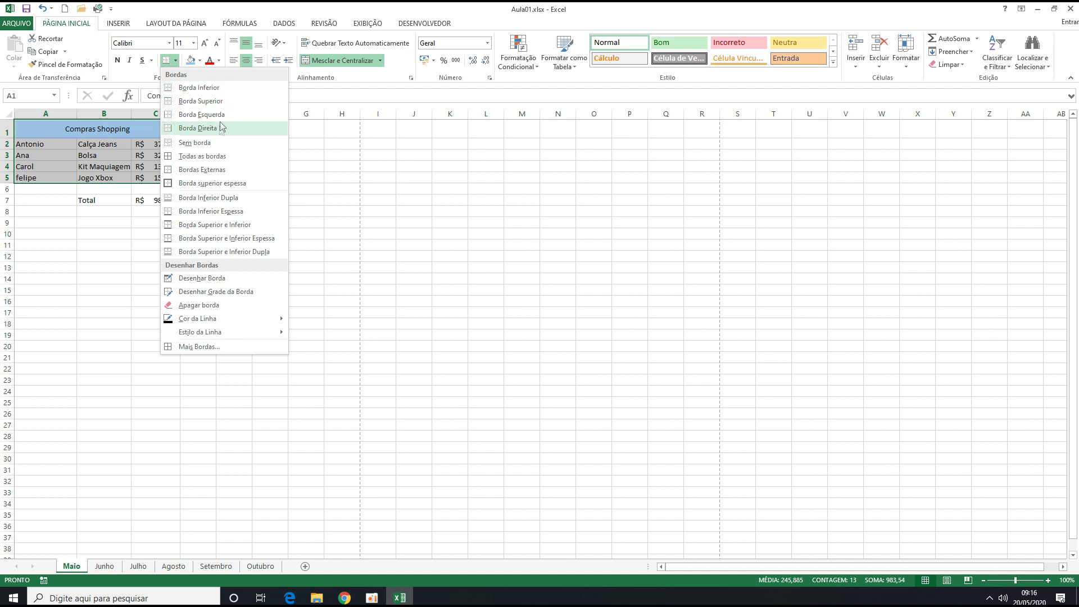
pyautogui.click(210, 157)
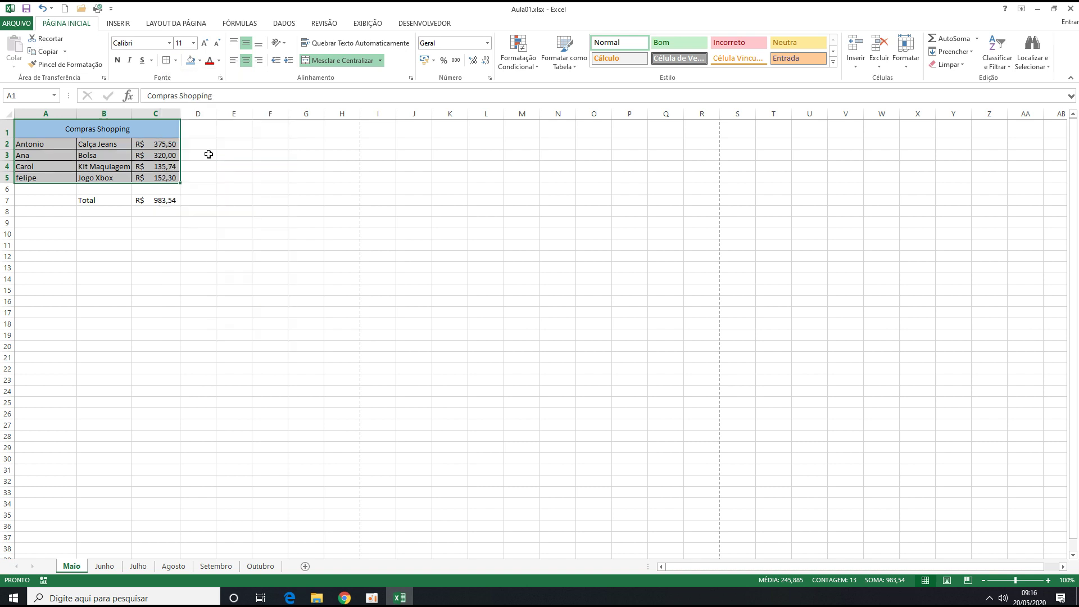
pyautogui.moveTo(90, 200); pyautogui.dragTo(145, 201)
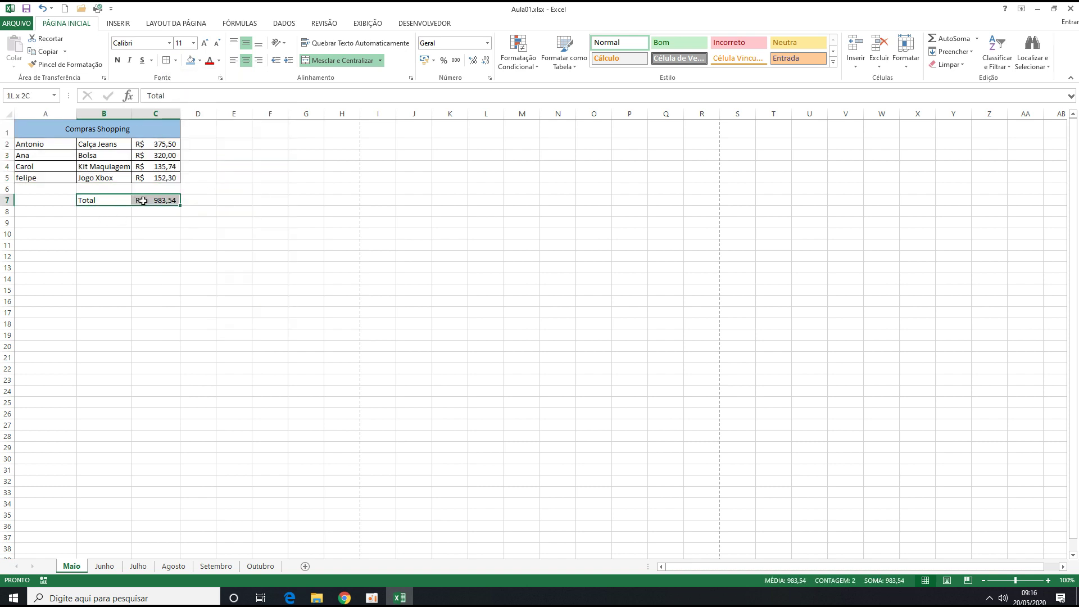
pyautogui.click(166, 60)
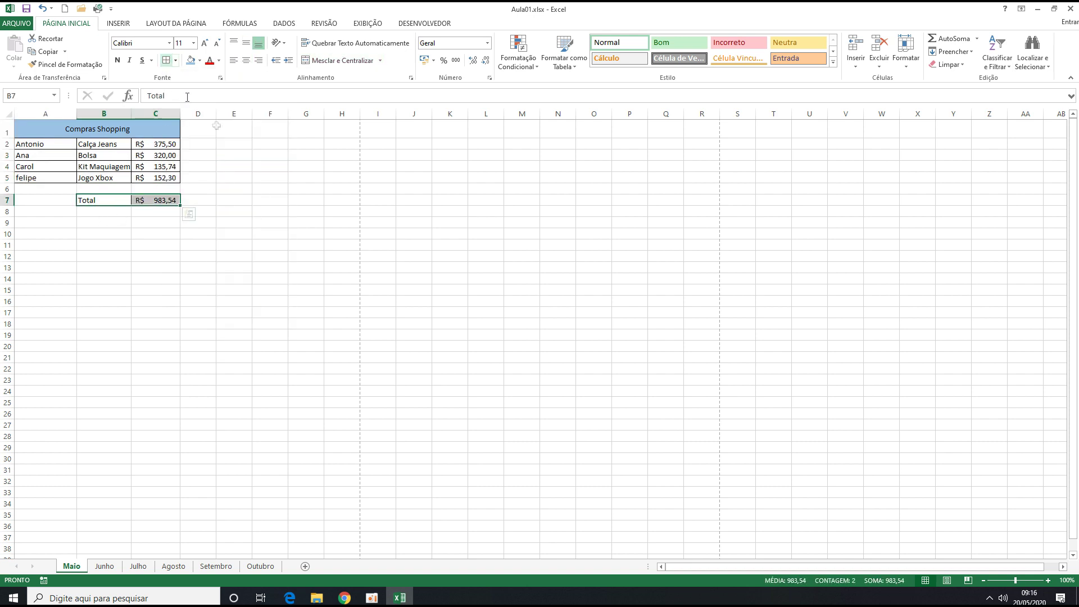
pyautogui.click(259, 163)
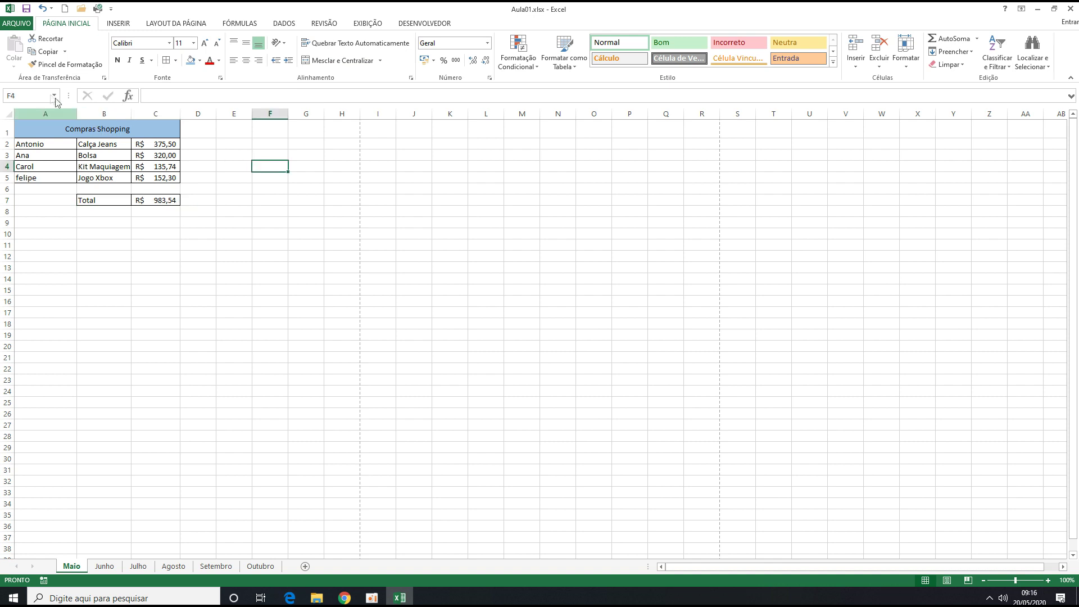
# - Preview the printout of the bordered Compras Shopping table and return to the worksheet
pyautogui.click(17, 24)
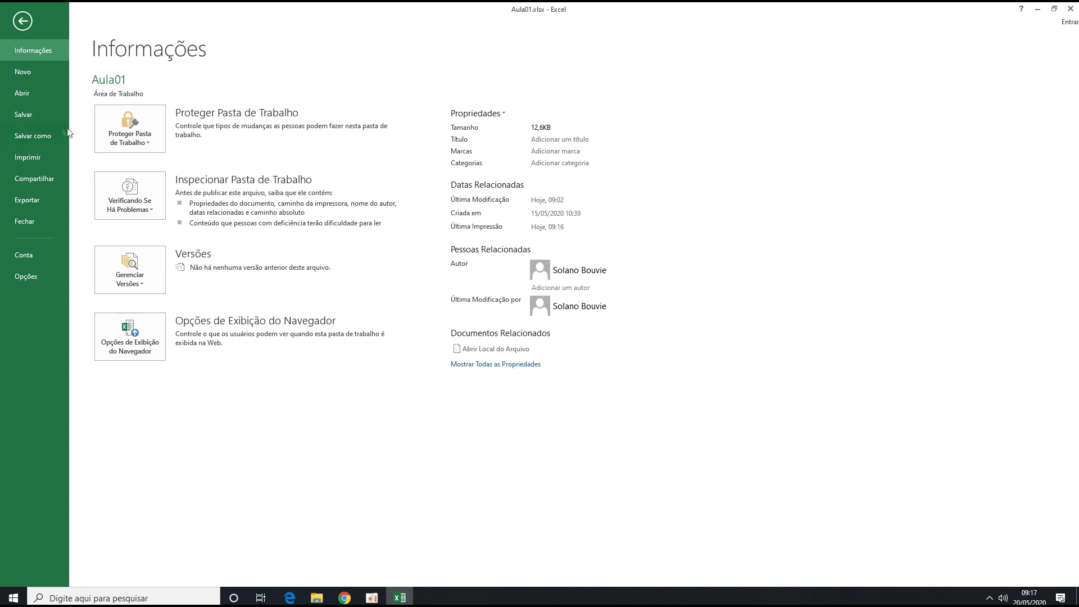
pyautogui.click(49, 154)
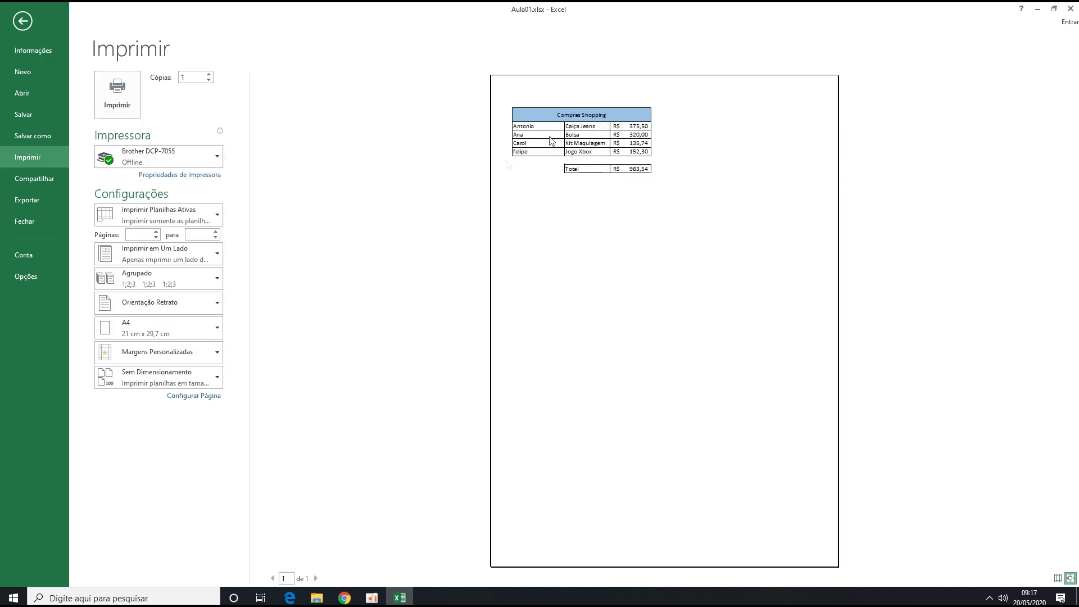
pyautogui.click(23, 22)
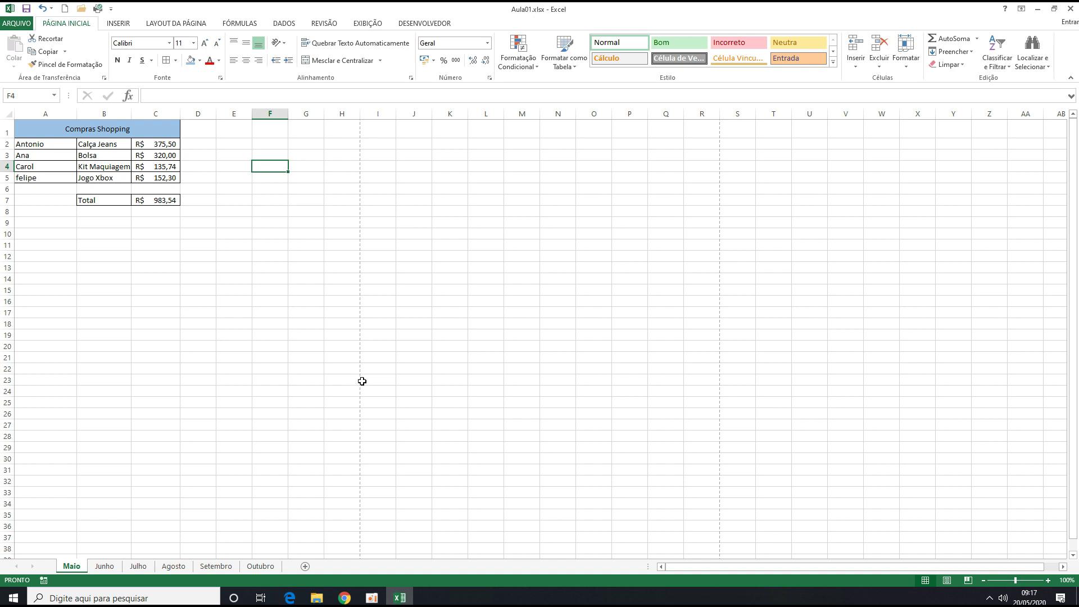
pyautogui.scroll(-6, 362, 381)
pyautogui.scroll(6, 362, 381)
pyautogui.moveTo(116, 200); pyautogui.dragTo(198, 200)
pyautogui.click(198, 200)
pyautogui.click(197, 166)
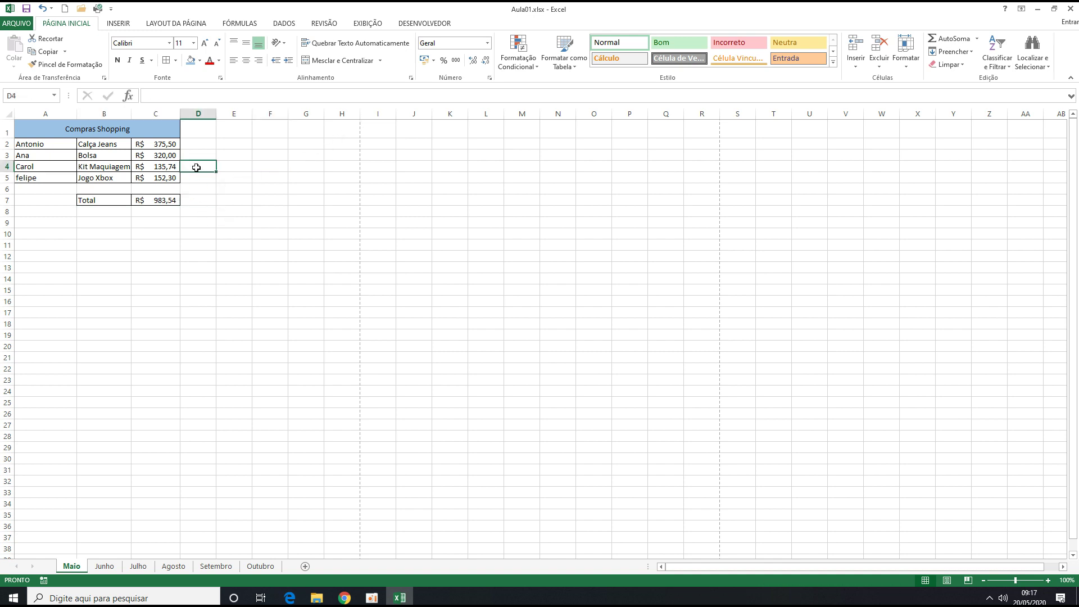
# - Copy the Calça Jeans value from cell C2 to cell K2 and widen column K to fit it
pyautogui.click(176, 145)
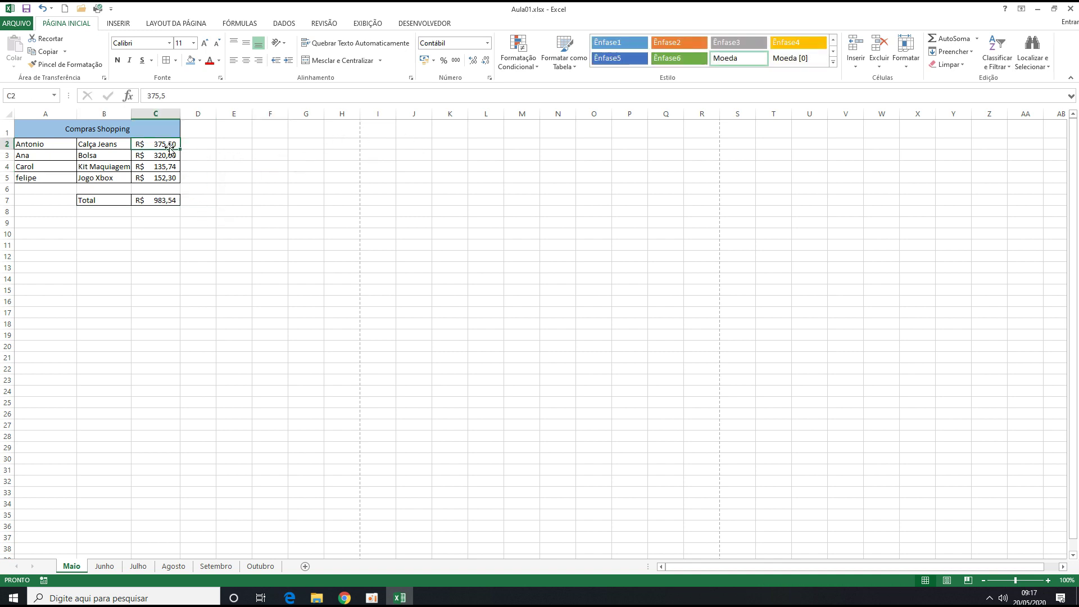
pyautogui.moveTo(169, 150); pyautogui.dragTo(457, 150)
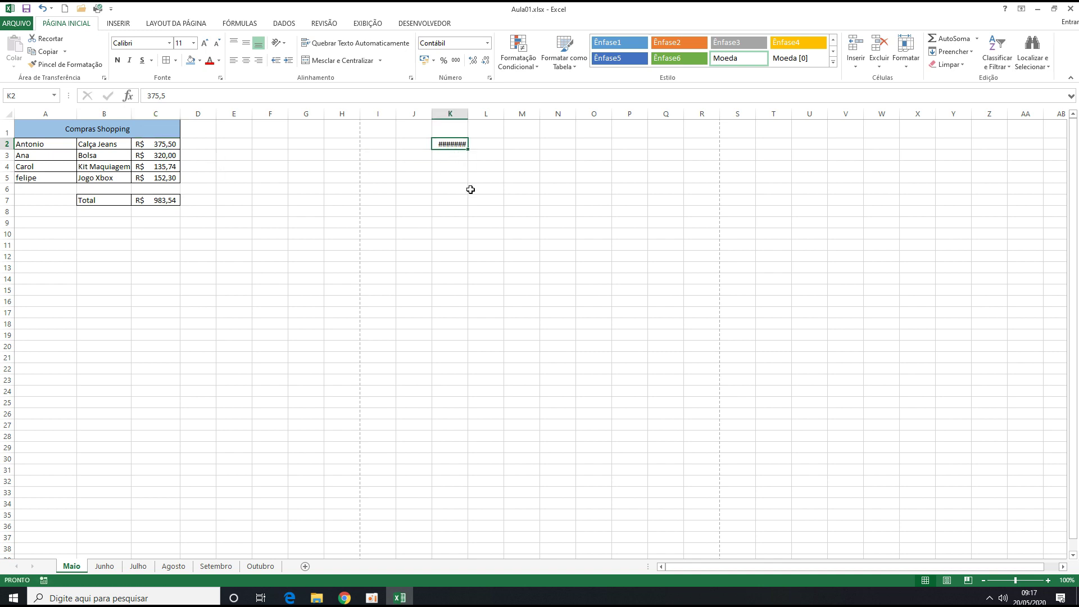
pyautogui.moveTo(467, 113); pyautogui.dragTo(482, 148)
pyautogui.click(461, 168)
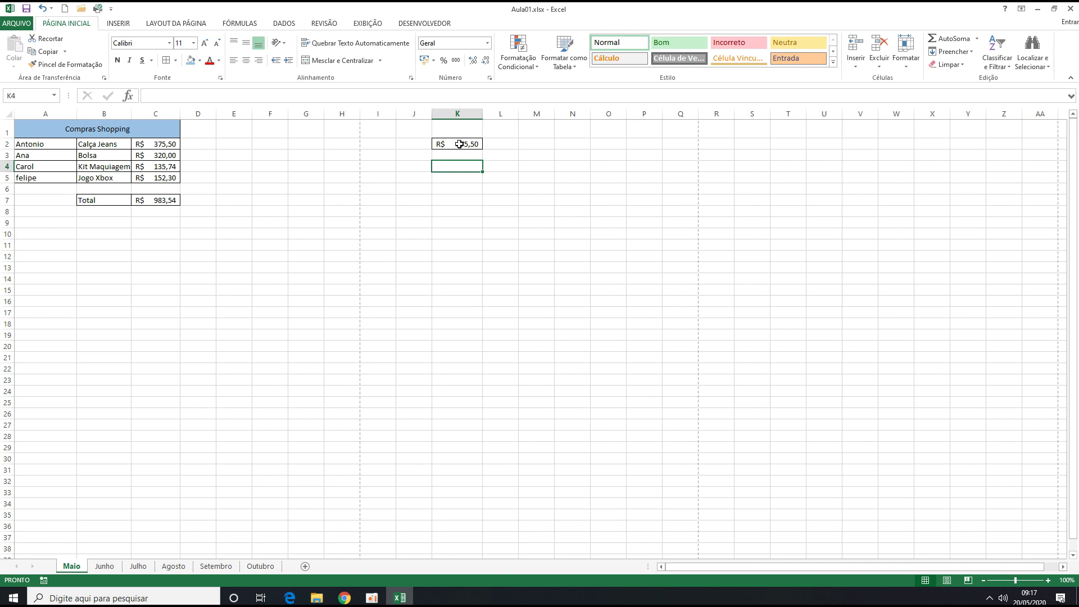
# - Delete the copied value in cell K2 and remove the cell's borders
pyautogui.click(464, 145)
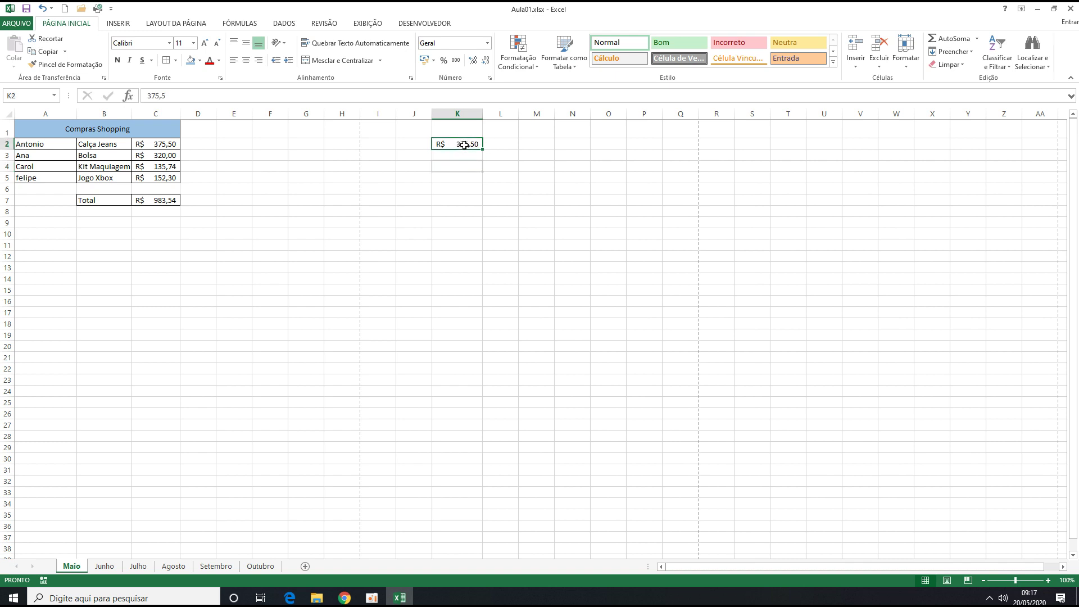
pyautogui.press('Delete')
pyautogui.click(457, 177)
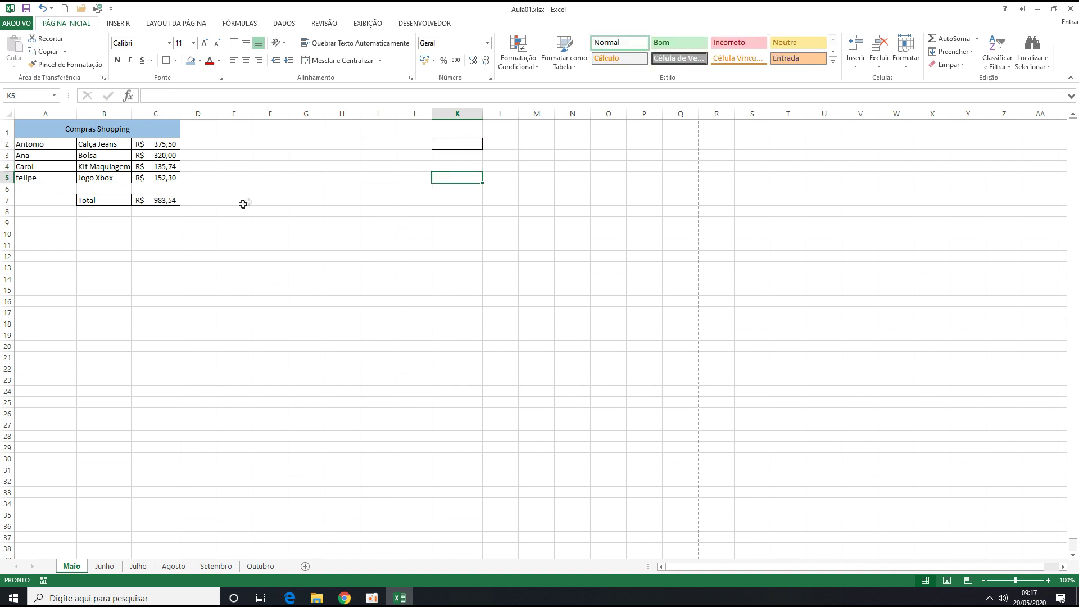
pyautogui.click(468, 142)
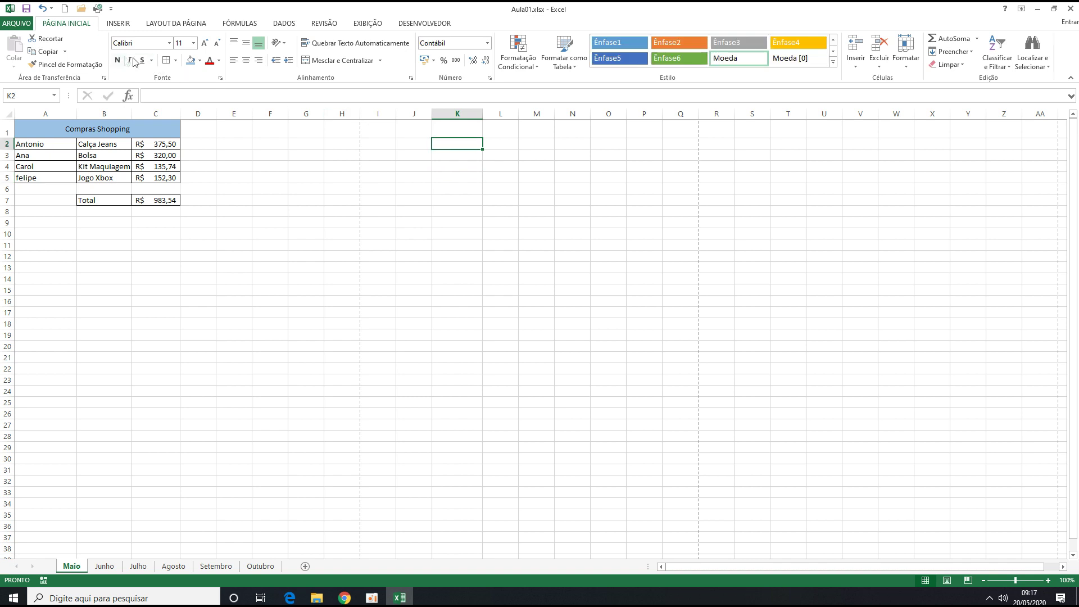
pyautogui.click(176, 60)
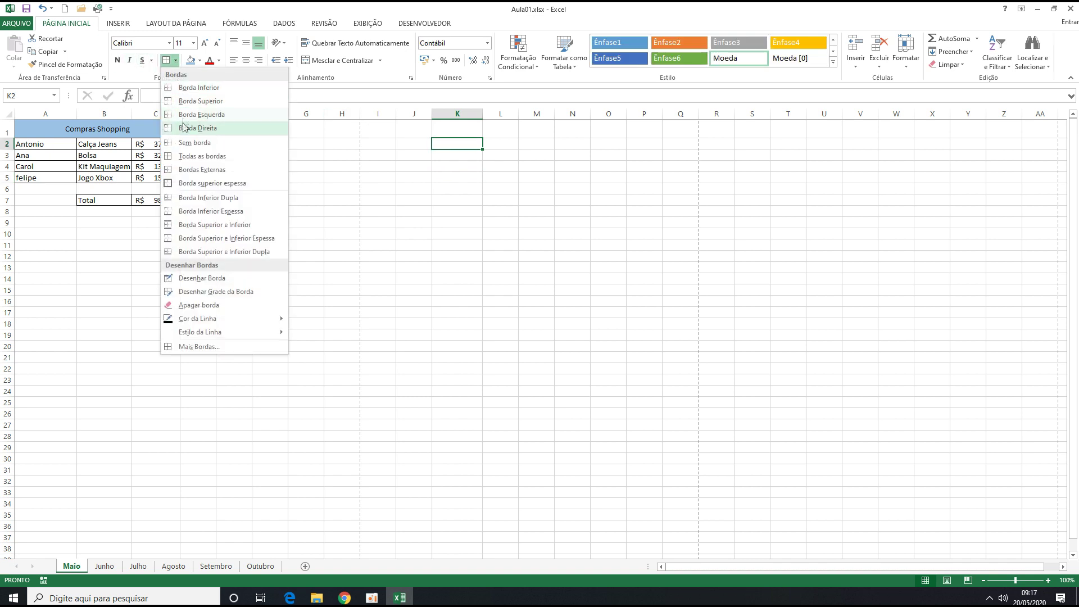
pyautogui.click(194, 155)
pyautogui.click(498, 182)
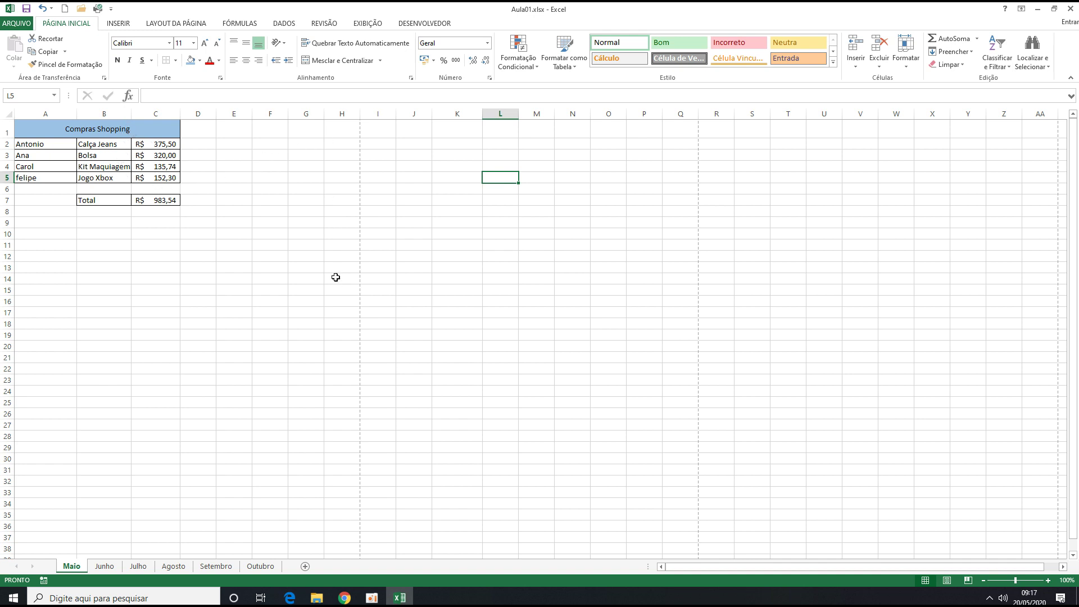
pyautogui.scroll(-7, 335, 278)
pyautogui.scroll(7, 381, 281)
pyautogui.scroll(-6, 349, 349)
pyautogui.scroll(6, 349, 349)
# - Widen columns B and C of the shopping table and fill the total in cell C7 with light orange
pyautogui.moveTo(180, 115); pyautogui.dragTo(178, 116)
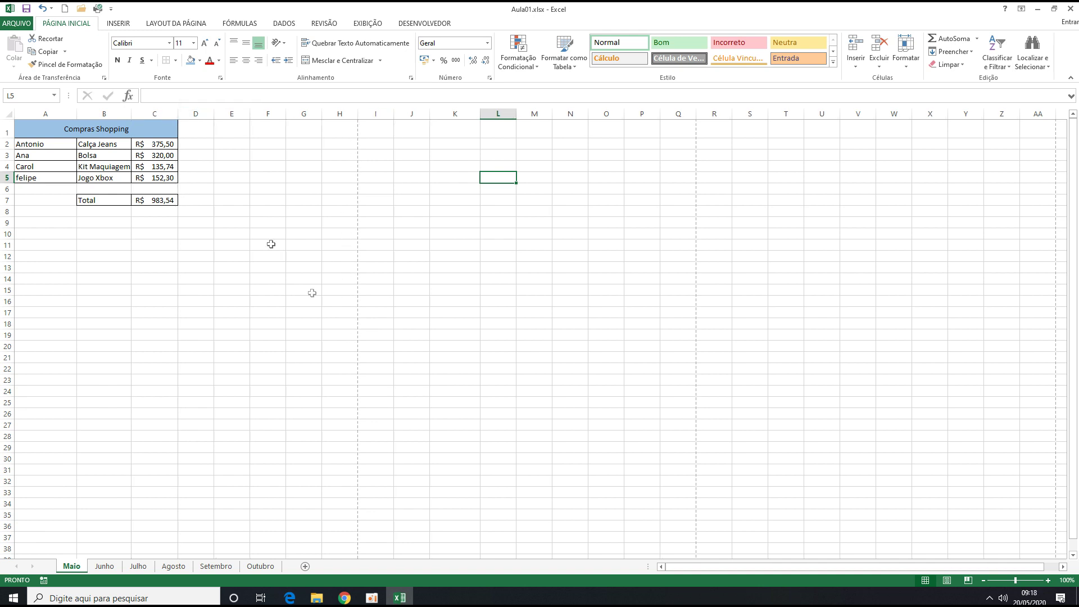
pyautogui.moveTo(179, 114); pyautogui.dragTo(136, 109)
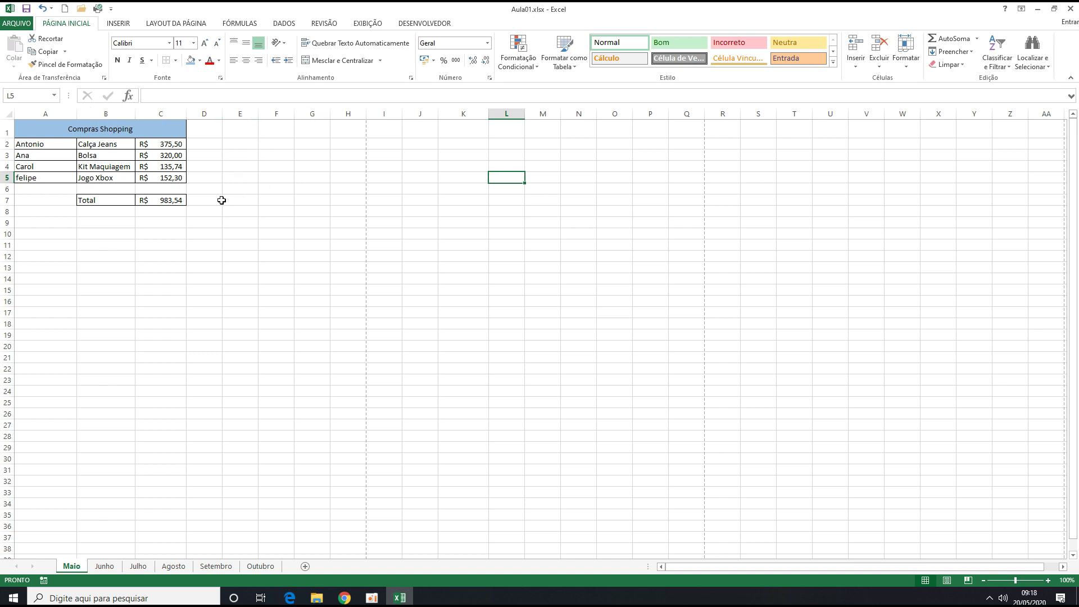
pyautogui.click(168, 201)
pyautogui.click(244, 210)
pyautogui.click(167, 201)
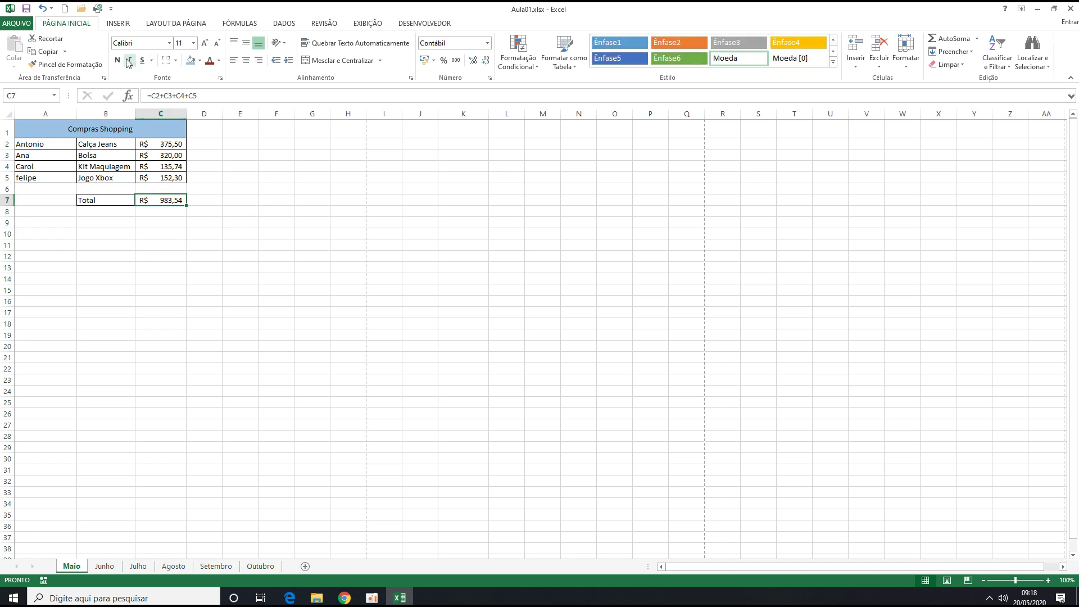
pyautogui.click(199, 60)
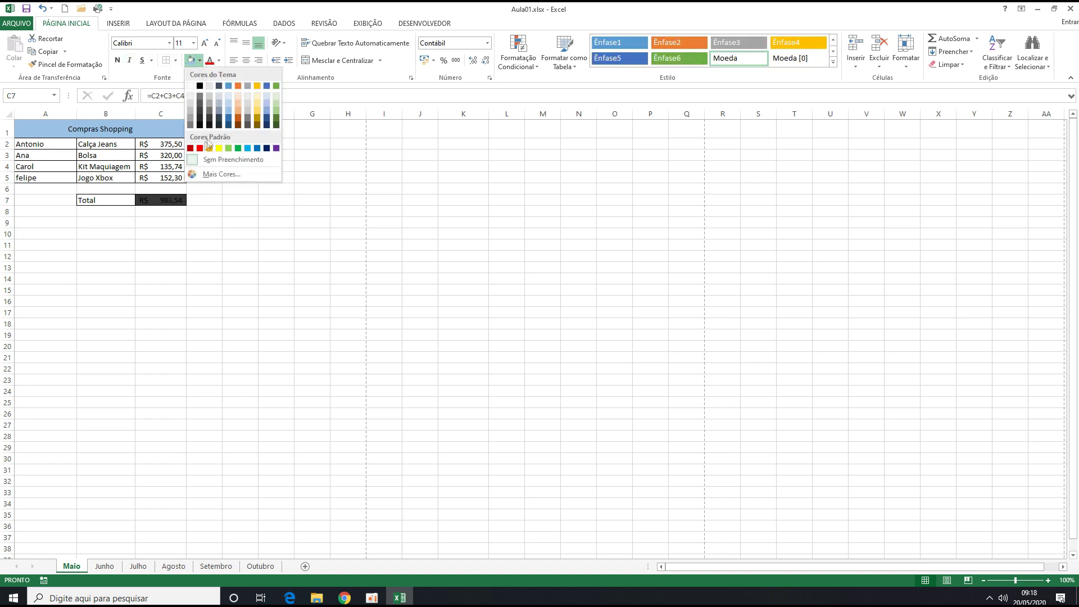
pyautogui.click(239, 108)
pyautogui.click(273, 177)
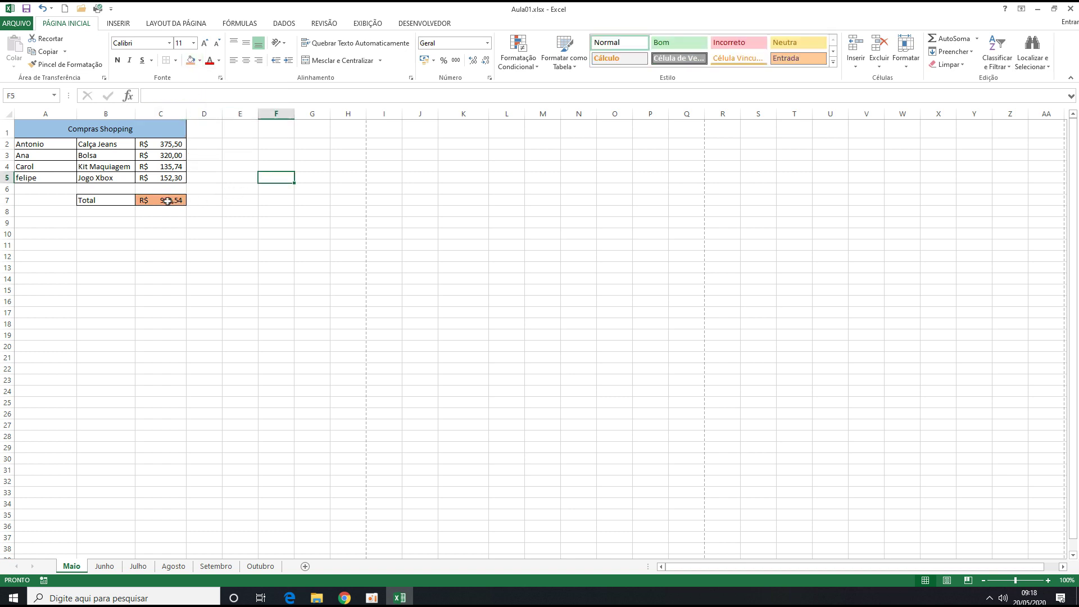
pyautogui.click(53, 147)
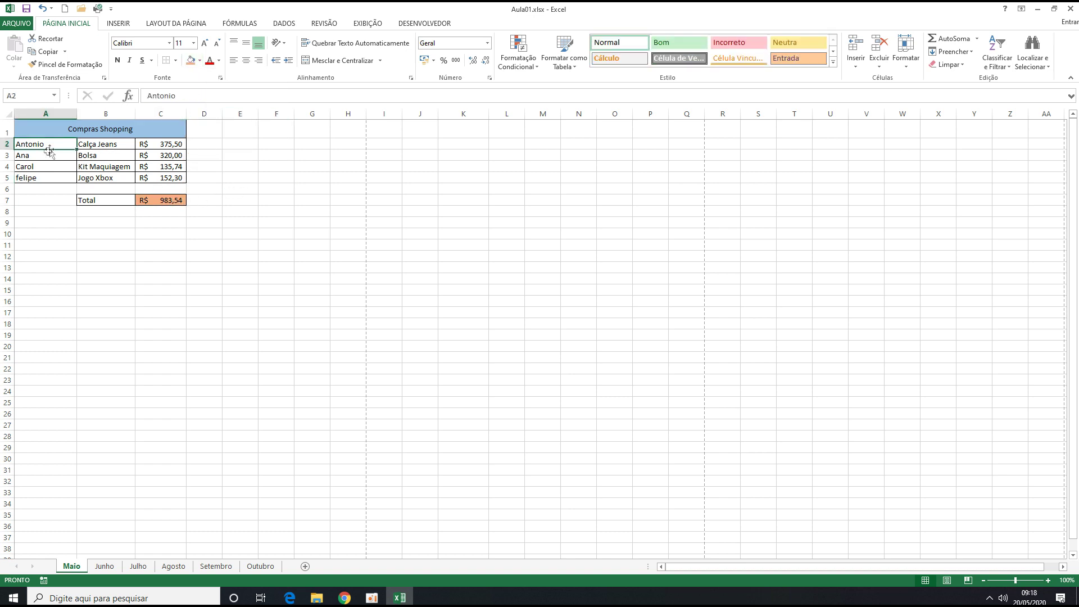
pyautogui.click(46, 166)
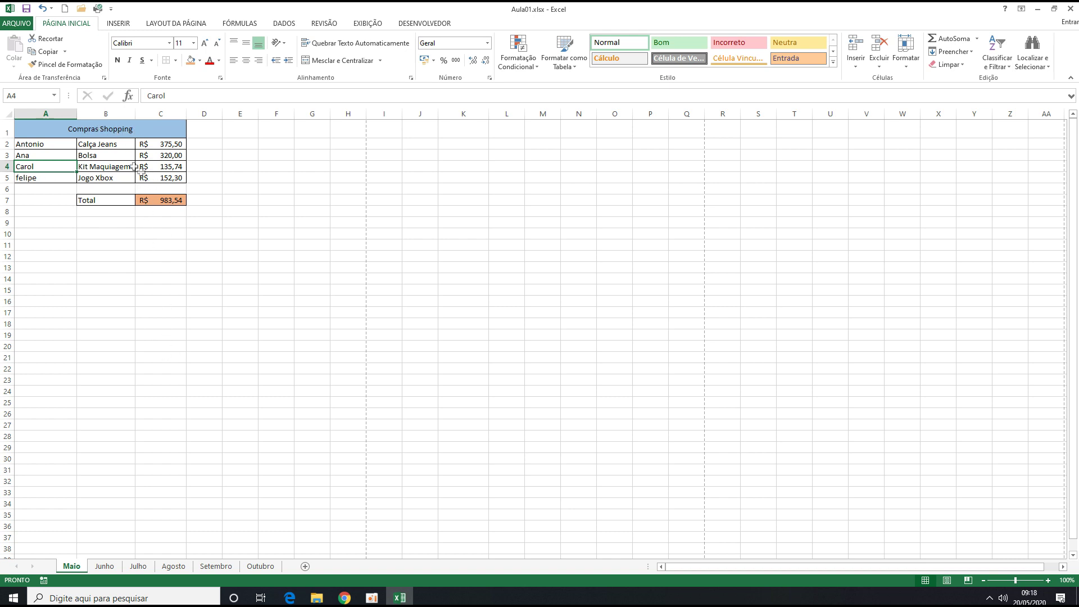
pyautogui.click(235, 261)
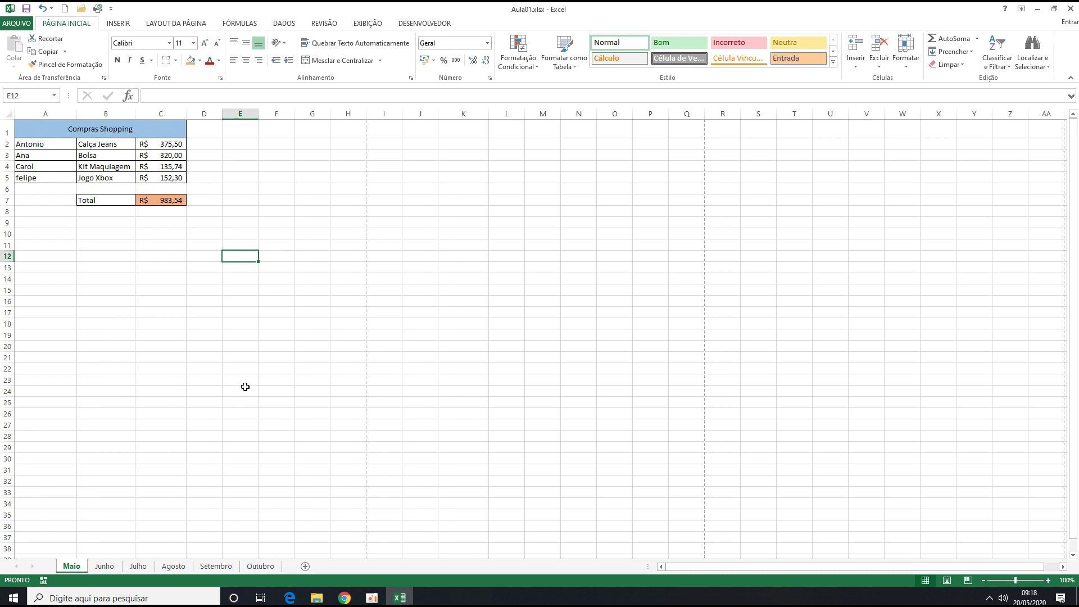
# - On the Julho sheet, make header row 1 taller and widen columns B to D to fit their headings
pyautogui.click(137, 568)
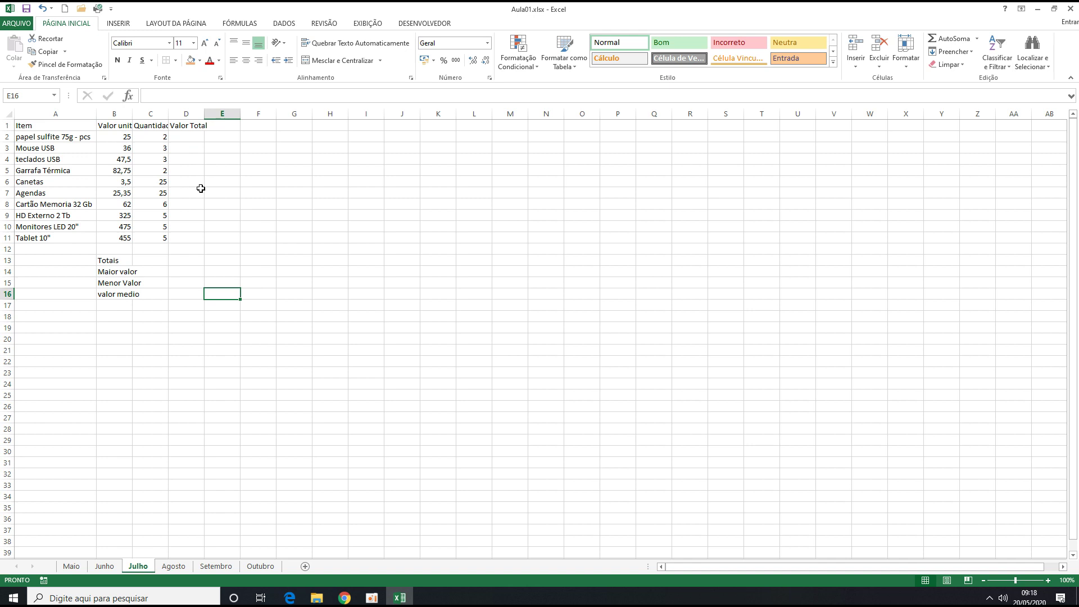
pyautogui.moveTo(11, 130); pyautogui.dragTo(11, 139)
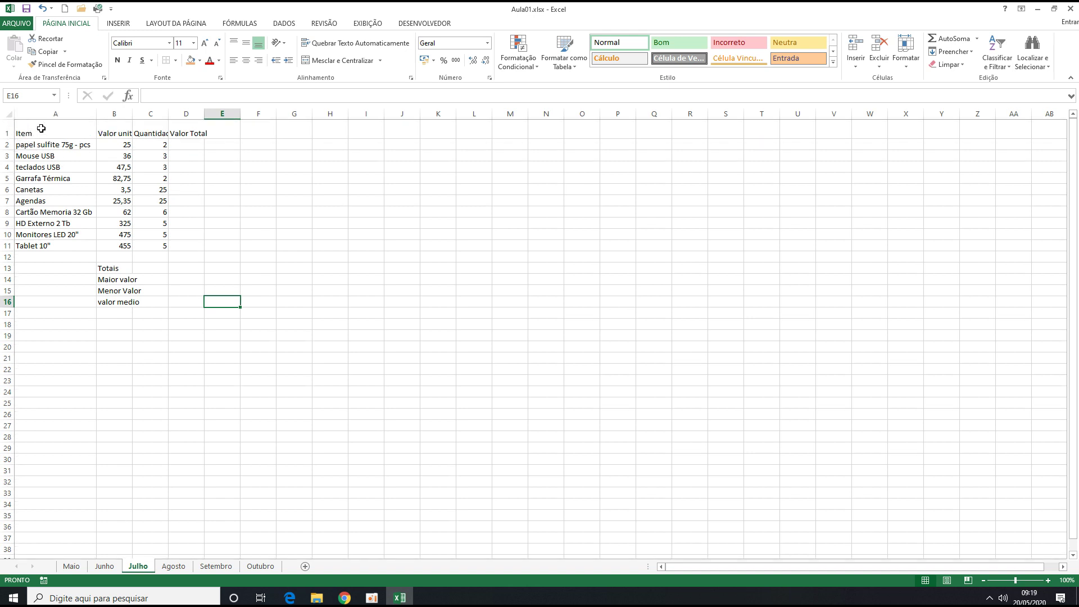
pyautogui.click(52, 144)
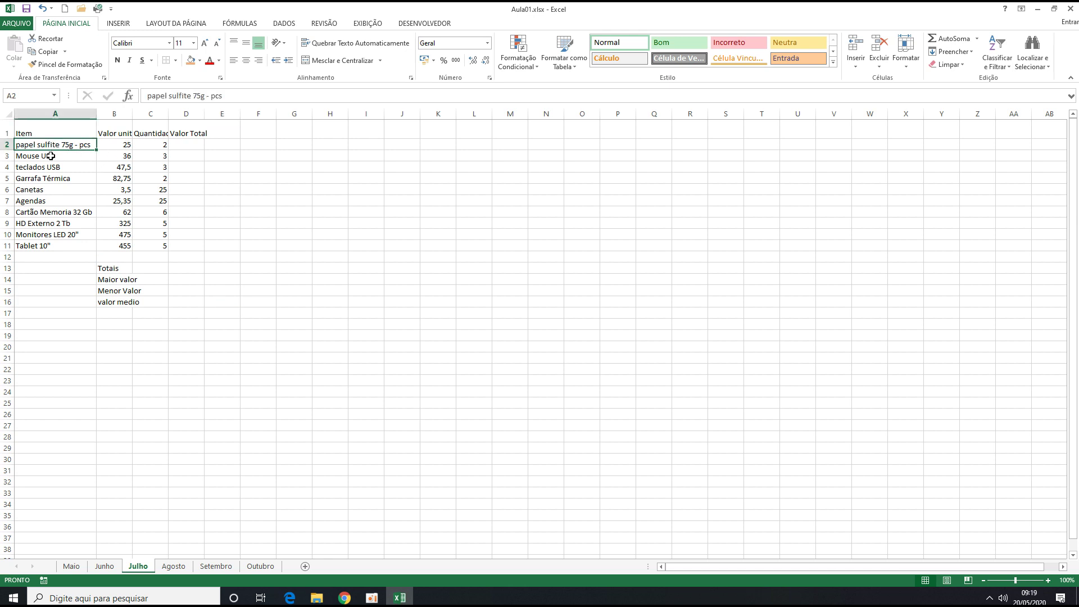
pyautogui.click(51, 155)
pyautogui.click(49, 168)
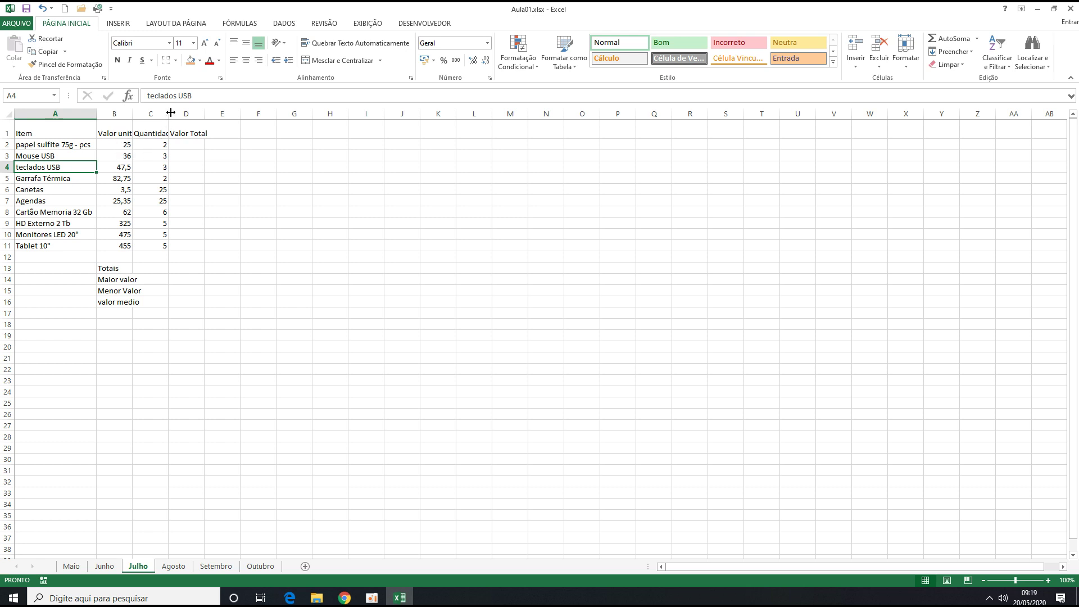
pyautogui.moveTo(134, 115); pyautogui.dragTo(262, 114)
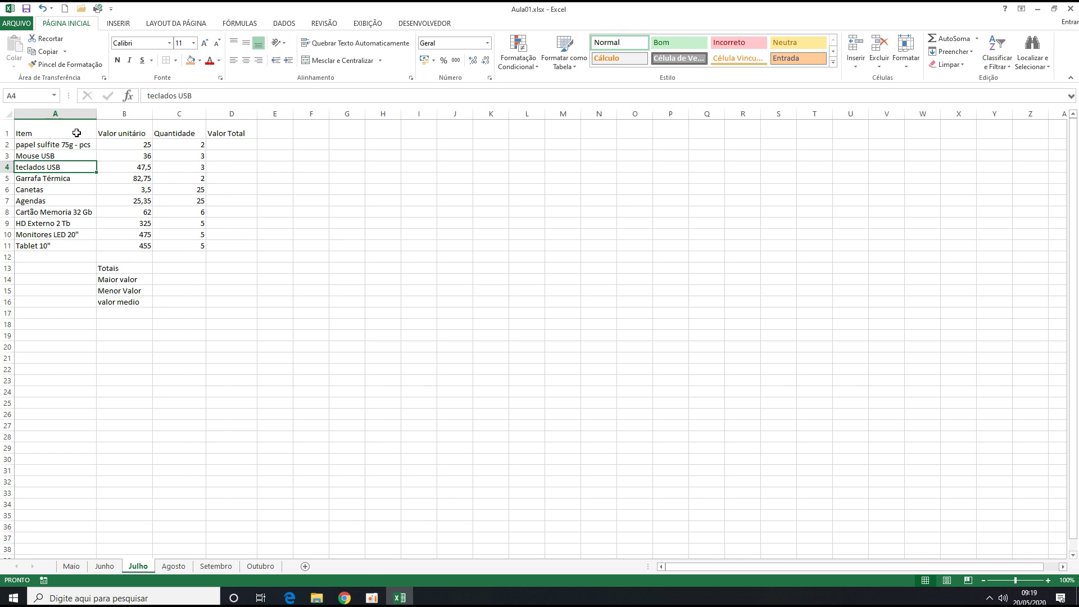
# - Apply all borders to the item table A1:D11 and to the summary block B13:D16
pyautogui.moveTo(73, 131); pyautogui.dragTo(228, 246)
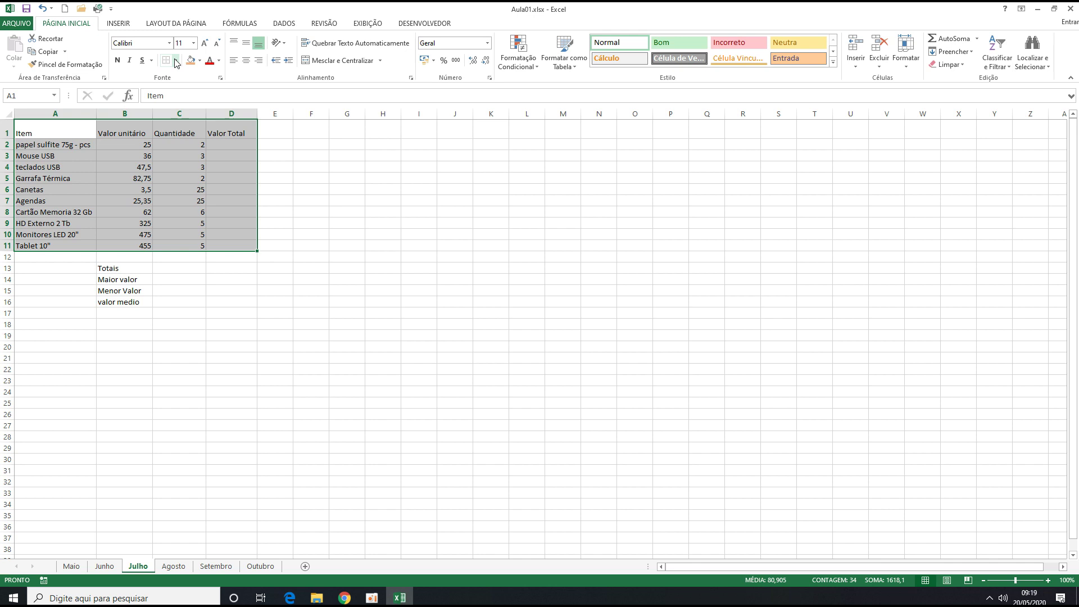
pyautogui.click(295, 179)
pyautogui.moveTo(51, 131); pyautogui.dragTo(218, 245)
pyautogui.click(176, 62)
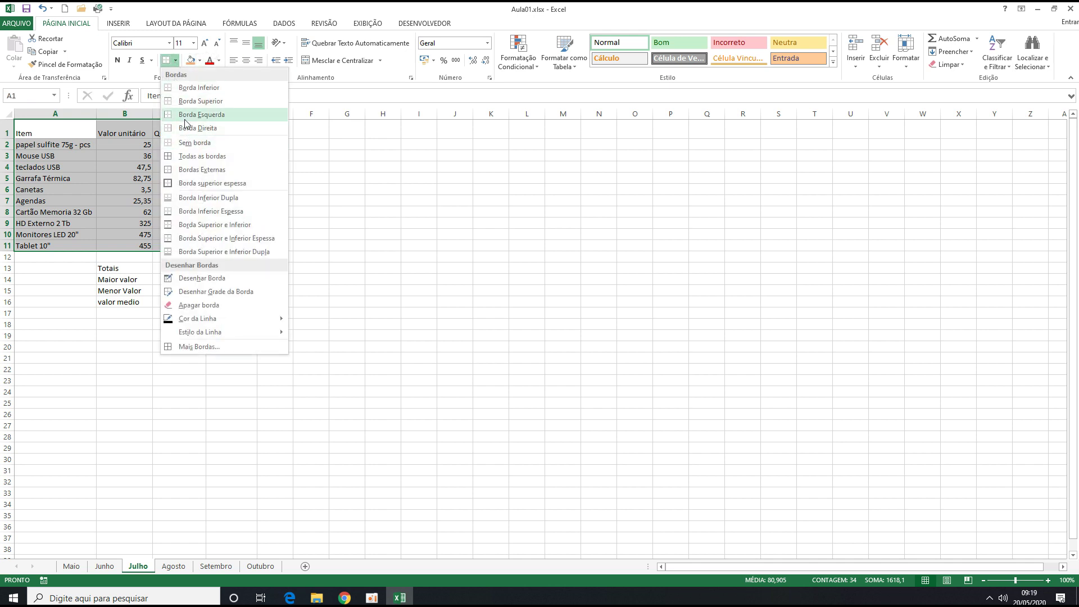
pyautogui.click(190, 156)
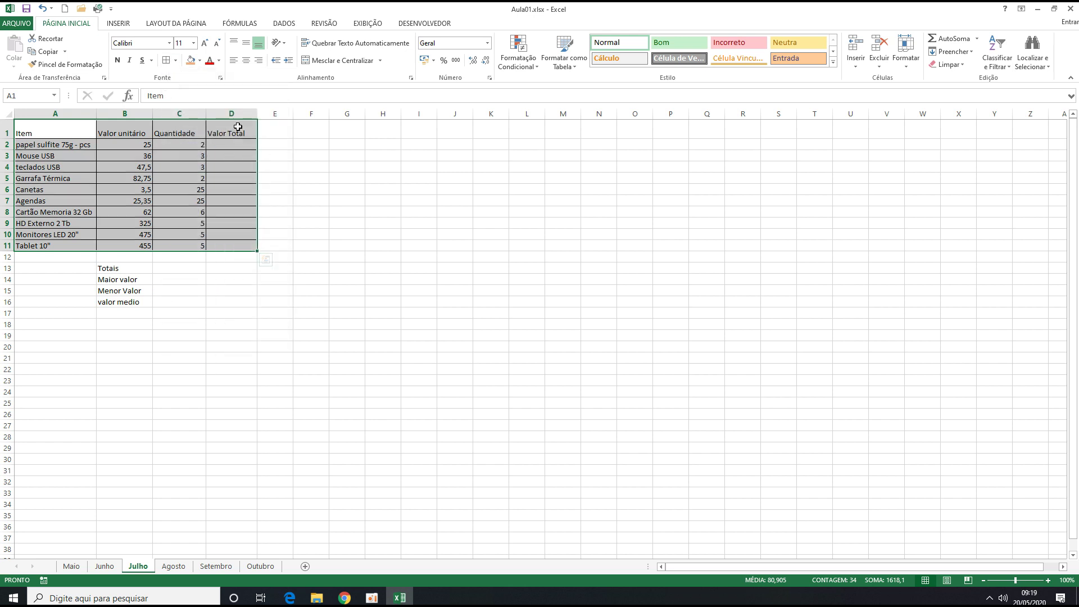
pyautogui.moveTo(133, 269); pyautogui.dragTo(226, 301)
pyautogui.click(166, 61)
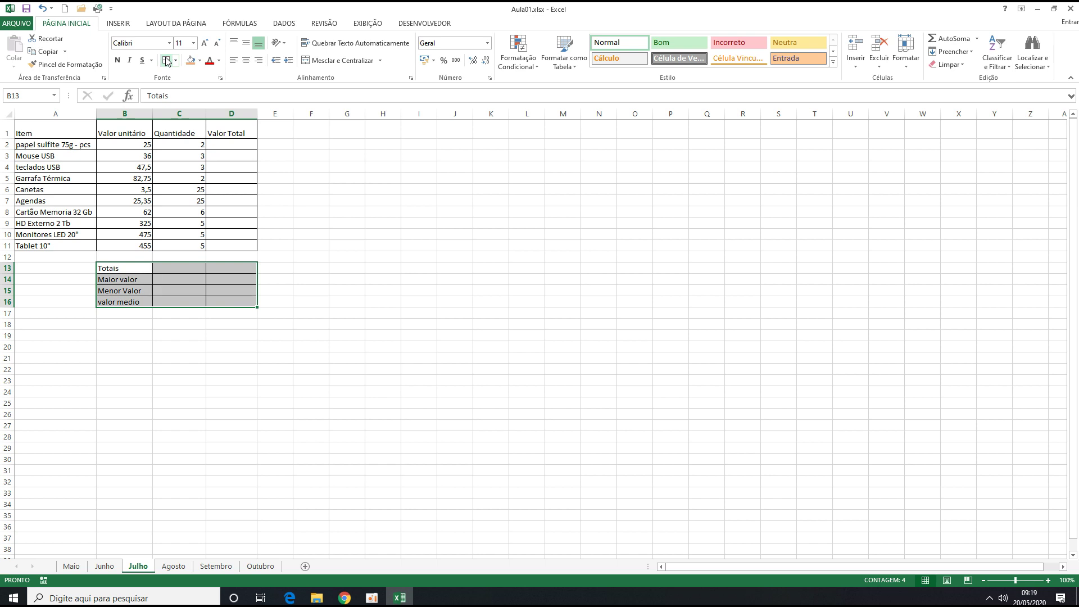
pyautogui.click(321, 169)
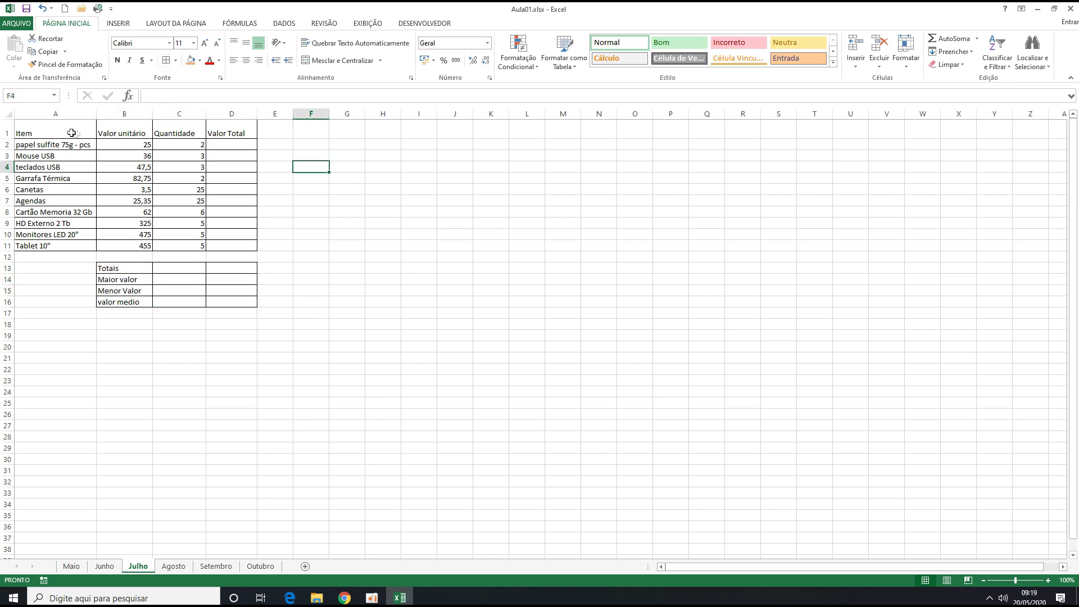
# - Center the headings in A1:D1 horizontally and vertically, and widen the Valor unitário column
pyautogui.moveTo(62, 130); pyautogui.dragTo(233, 134)
pyautogui.click(247, 60)
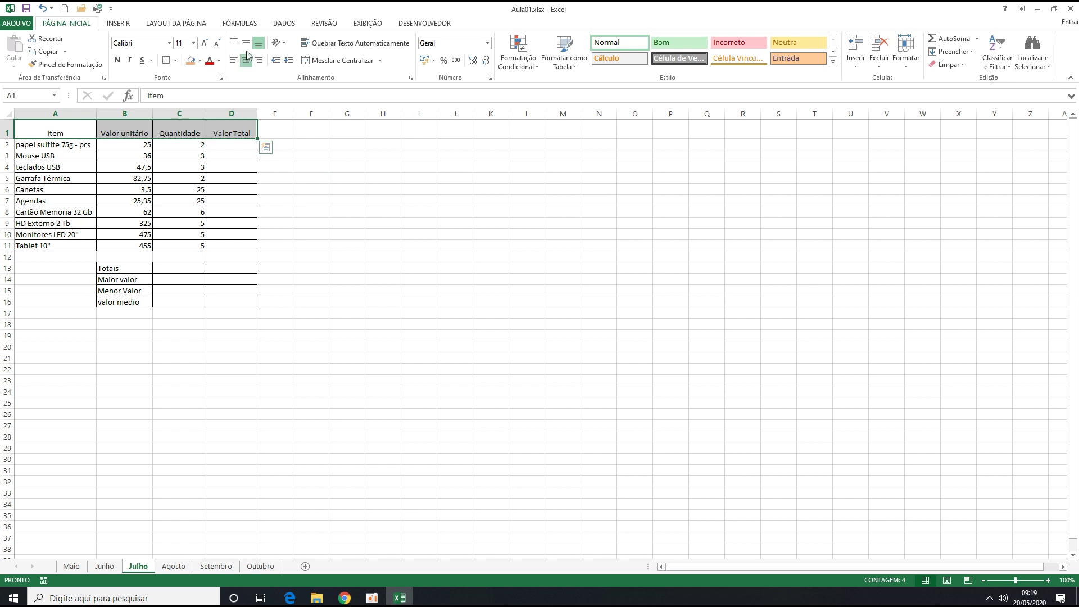
pyautogui.click(248, 44)
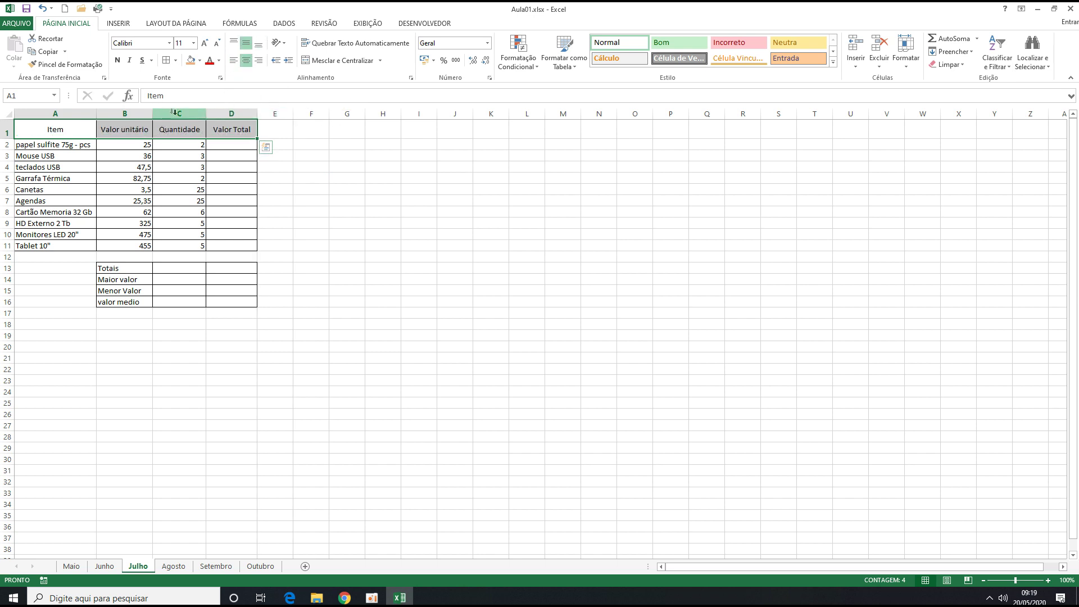
pyautogui.click(303, 153)
pyautogui.moveTo(152, 113); pyautogui.dragTo(158, 112)
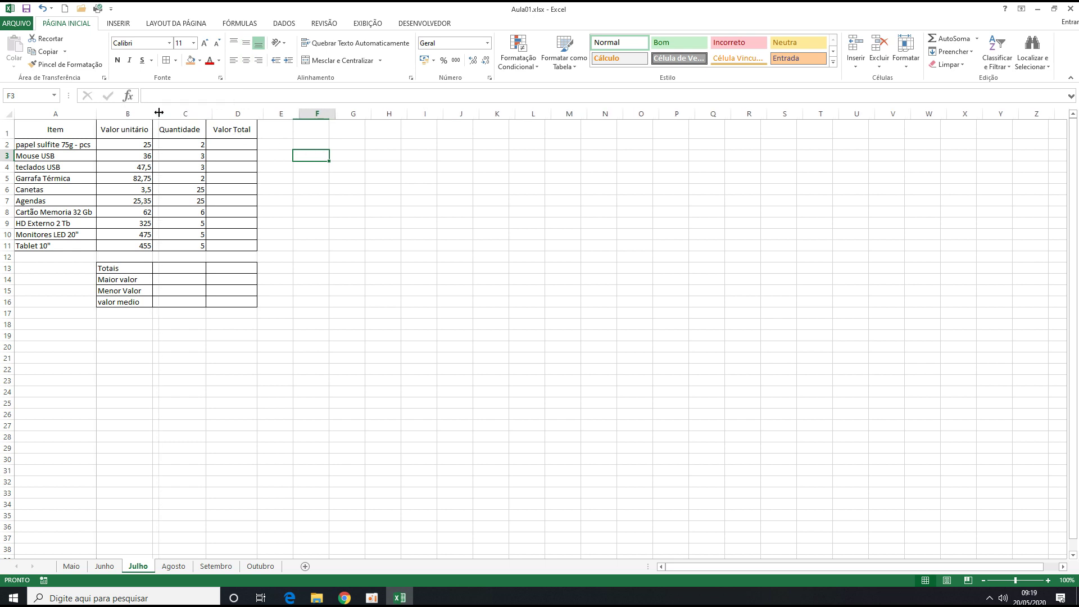
# - Apply the R$ accounting format to the unit prices in B2:B11 and center the quantities in C2:C11
pyautogui.moveTo(120, 144); pyautogui.dragTo(120, 245)
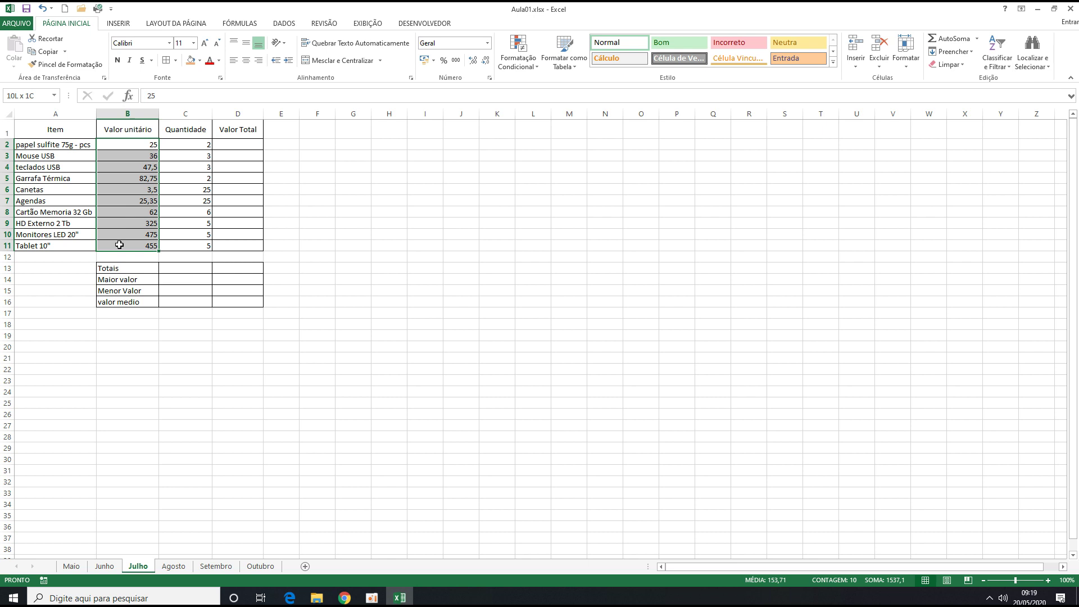
pyautogui.click(426, 60)
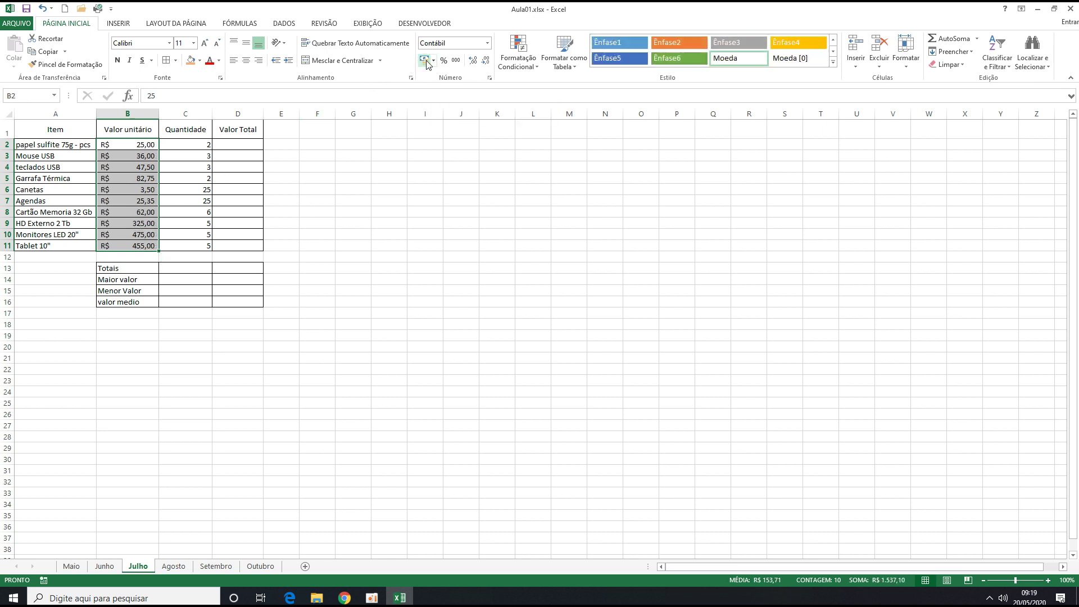
pyautogui.moveTo(194, 144); pyautogui.dragTo(191, 246)
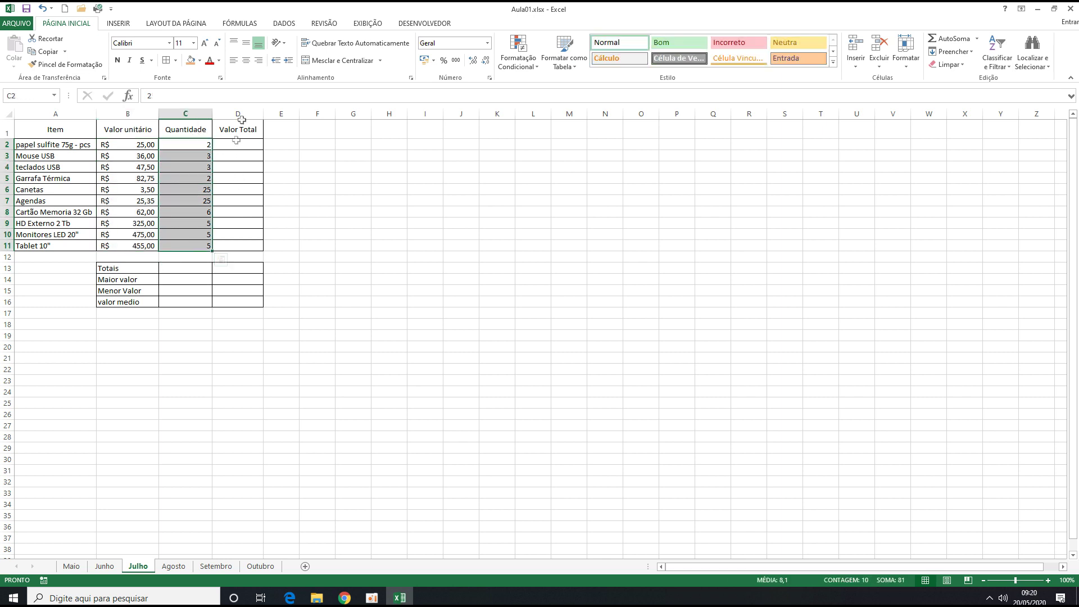
pyautogui.click(246, 60)
# - Apply the accounting format to the empty Valor Total cells D2:D11 and the summary cells D13:D16
pyautogui.moveTo(238, 129); pyautogui.dragTo(230, 248)
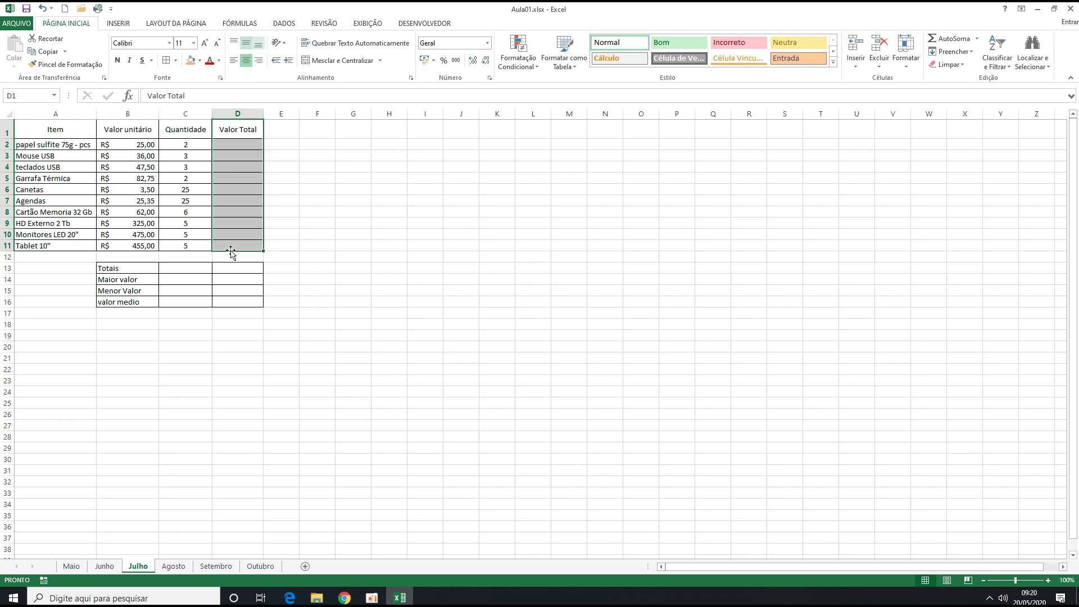
pyautogui.click(339, 136)
pyautogui.moveTo(256, 145); pyautogui.dragTo(245, 248)
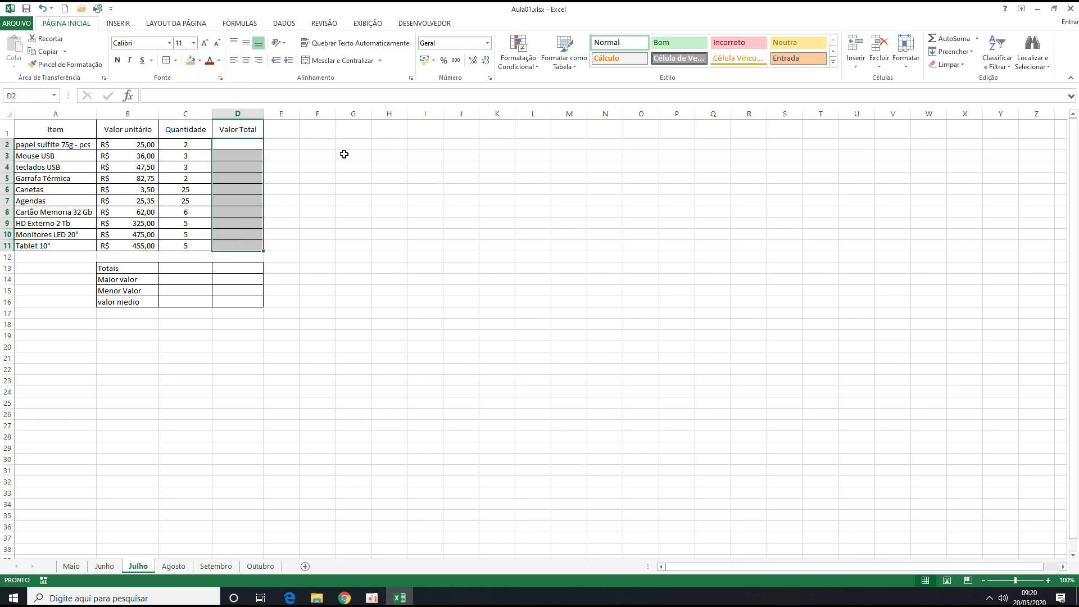
pyautogui.click(424, 60)
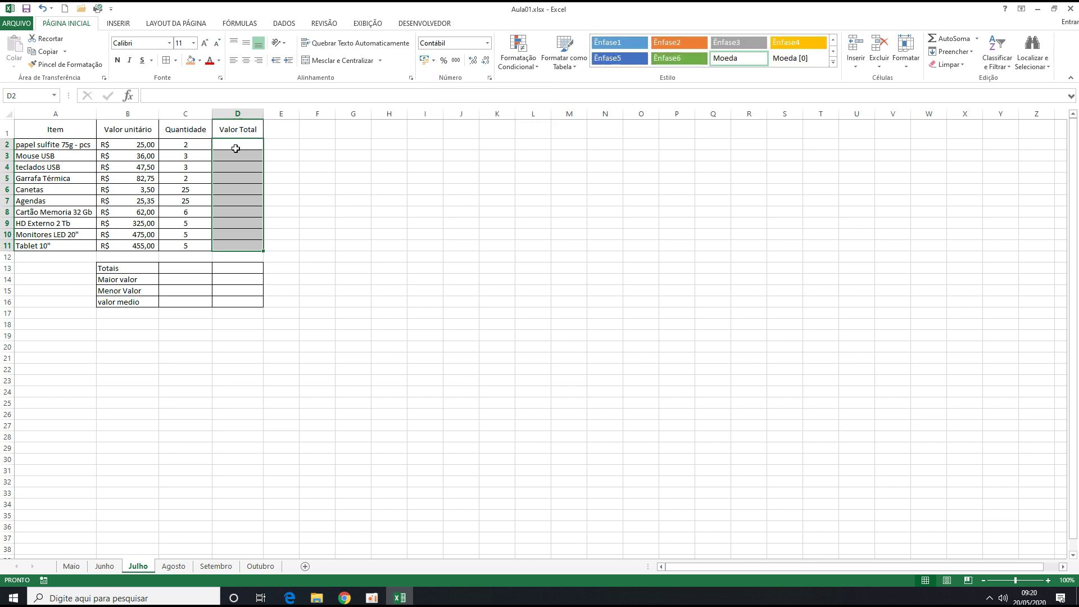
pyautogui.moveTo(231, 268); pyautogui.dragTo(229, 304)
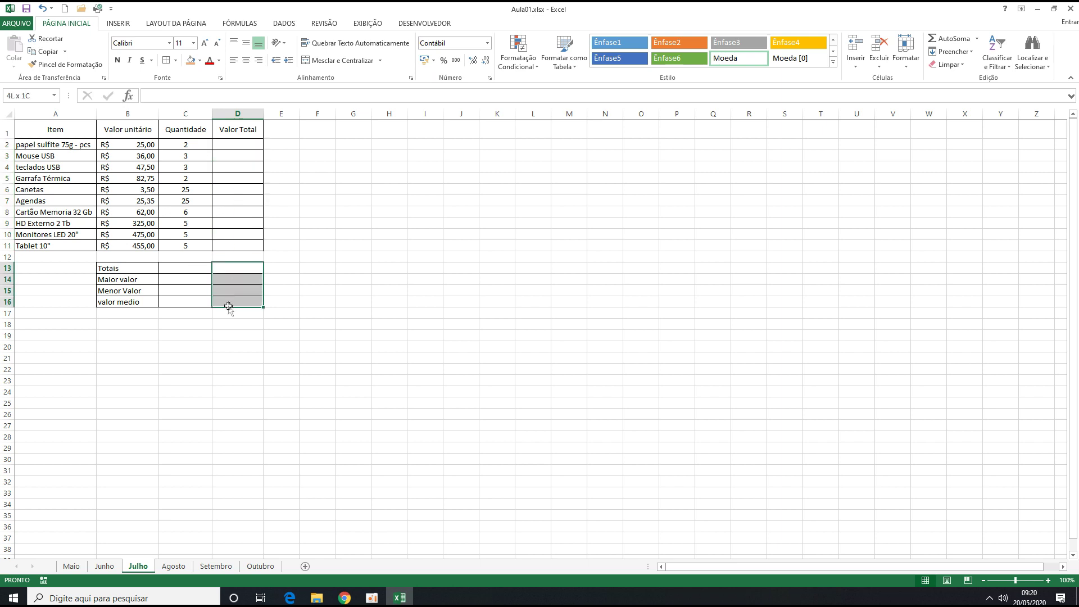
pyautogui.click(424, 60)
# - Widen column A slightly to give the item names more room
pyautogui.click(141, 132)
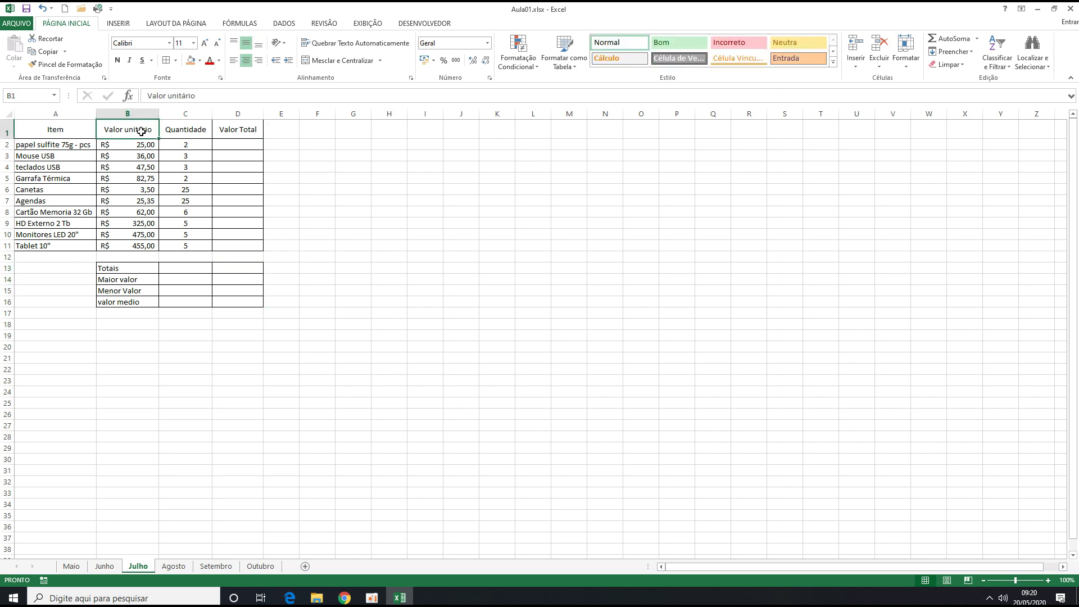
pyautogui.moveTo(96, 113); pyautogui.dragTo(103, 113)
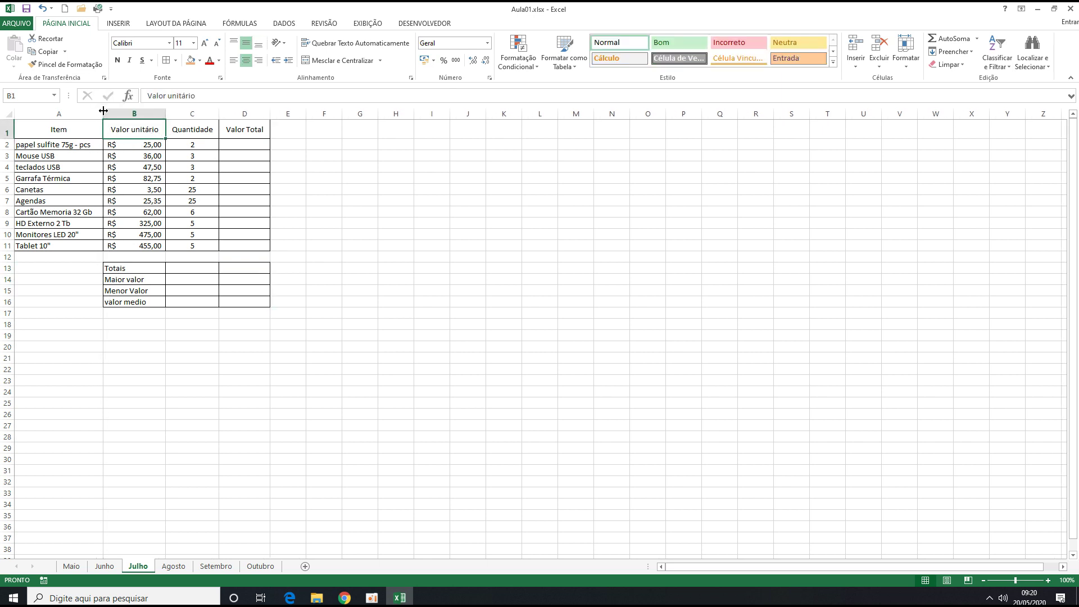
pyautogui.click(298, 145)
# - Insert a new sheet row above the table's header row and make it taller
pyautogui.click(203, 131)
pyautogui.click(281, 131)
pyautogui.click(194, 130)
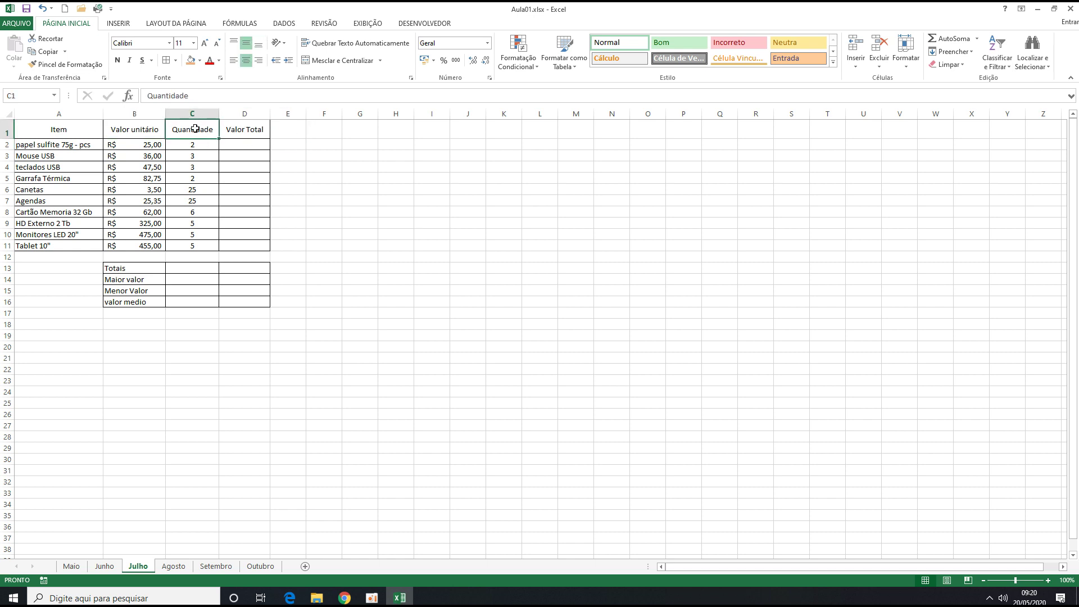
pyautogui.click(858, 68)
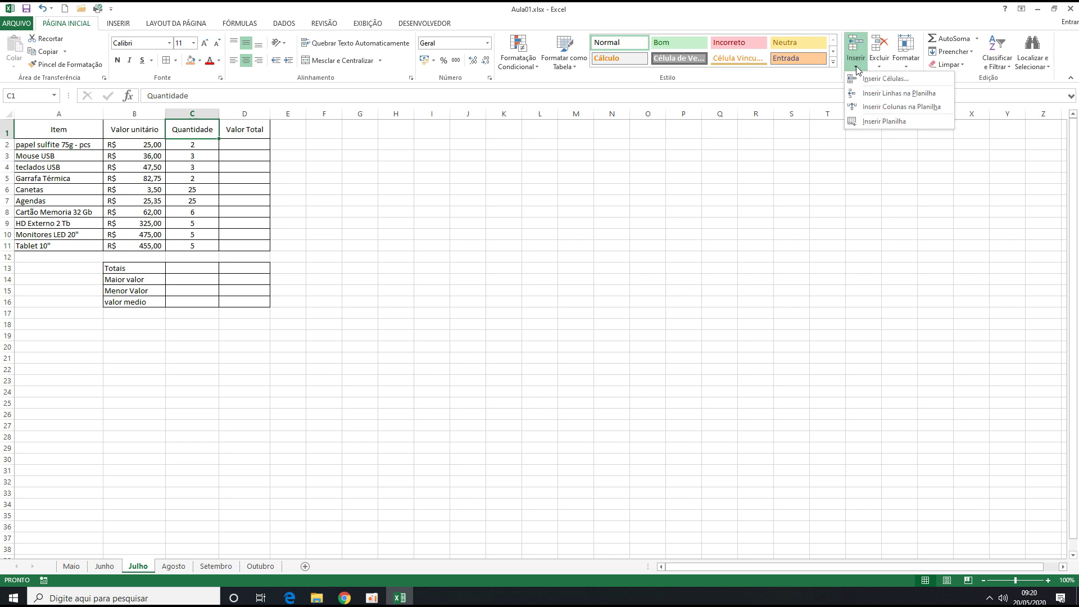
pyautogui.click(868, 96)
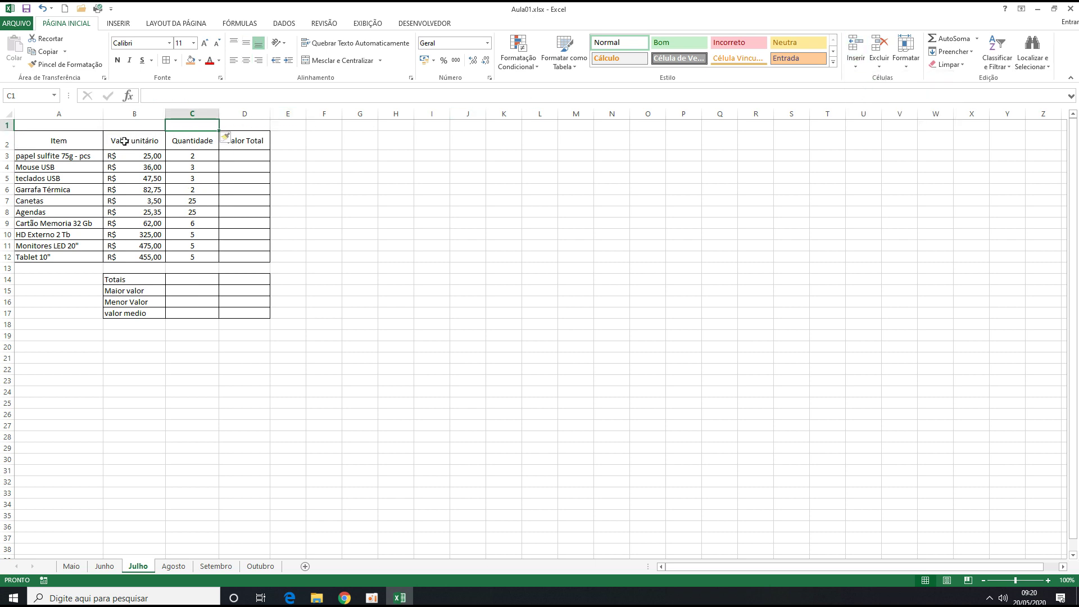
pyautogui.moveTo(12, 131); pyautogui.dragTo(246, 132)
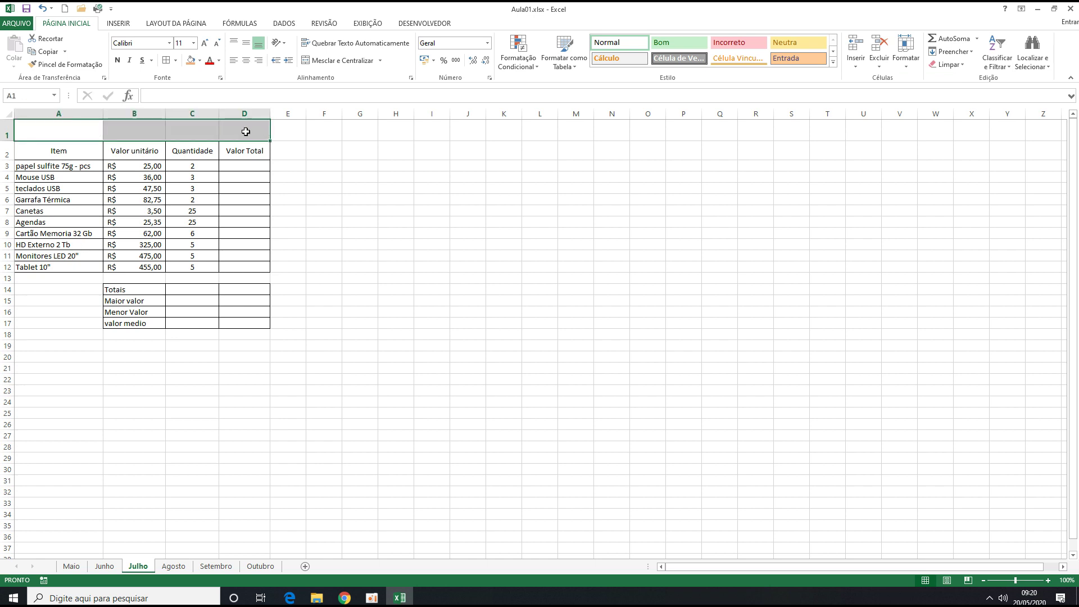
# - Enter the title "Lista de compras" in cell A1
pyautogui.click(47, 130)
pyautogui.write('Lis')
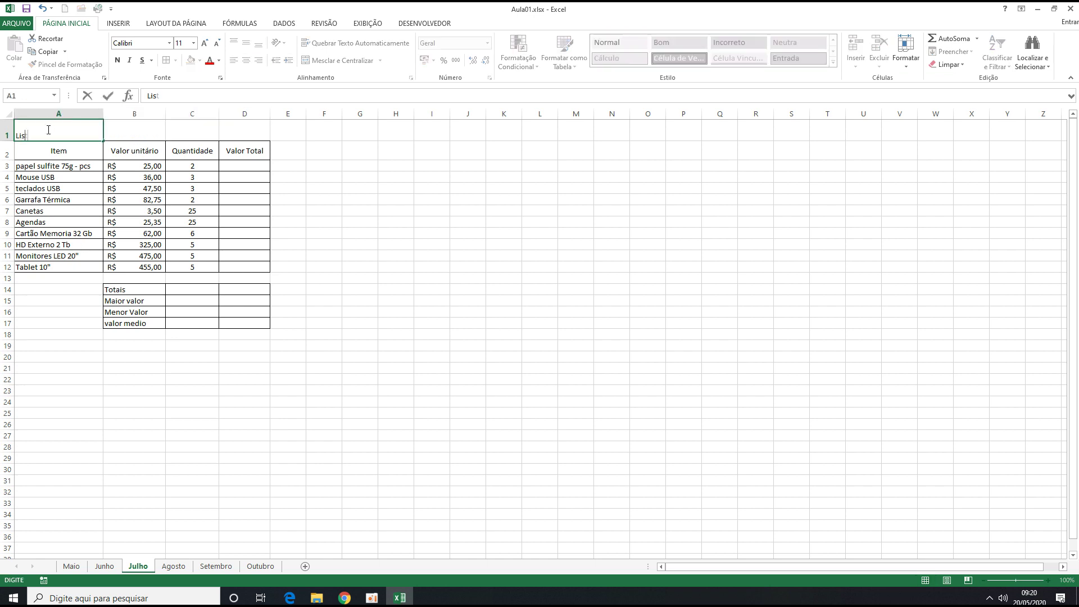
pyautogui.write('ta de compras')
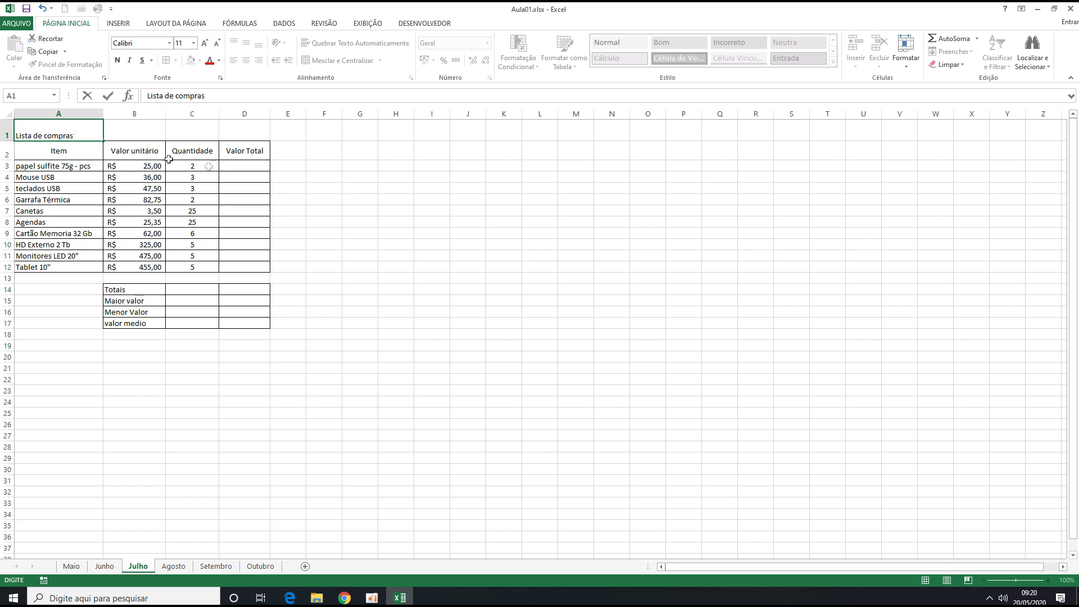
pyautogui.click(422, 231)
# - Merge and center the title across A1:D1 and align it vertically to the middle
pyautogui.moveTo(48, 132); pyautogui.dragTo(237, 130)
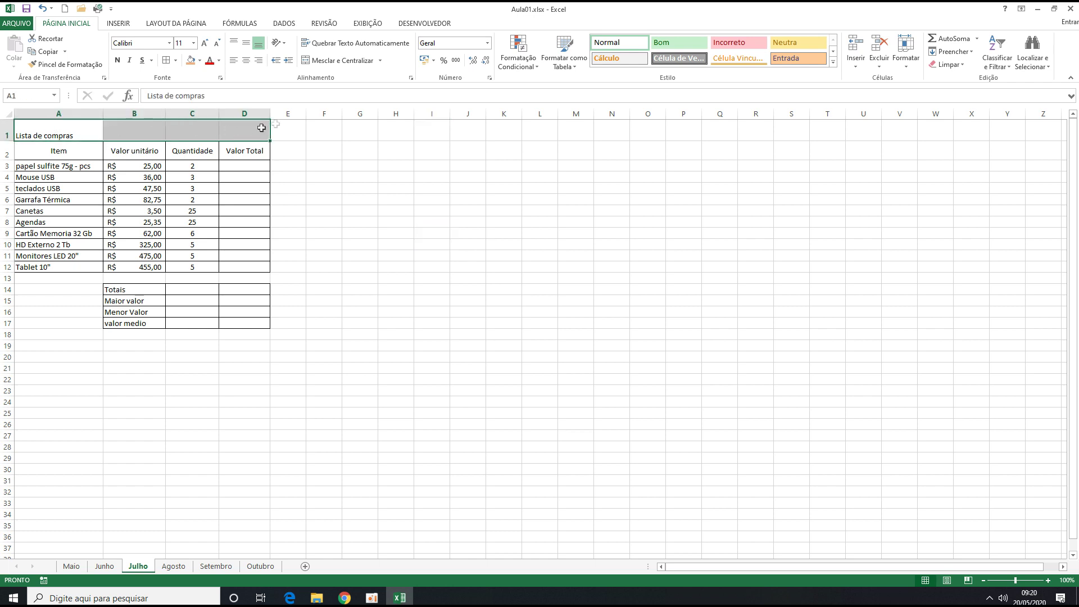
pyautogui.click(332, 61)
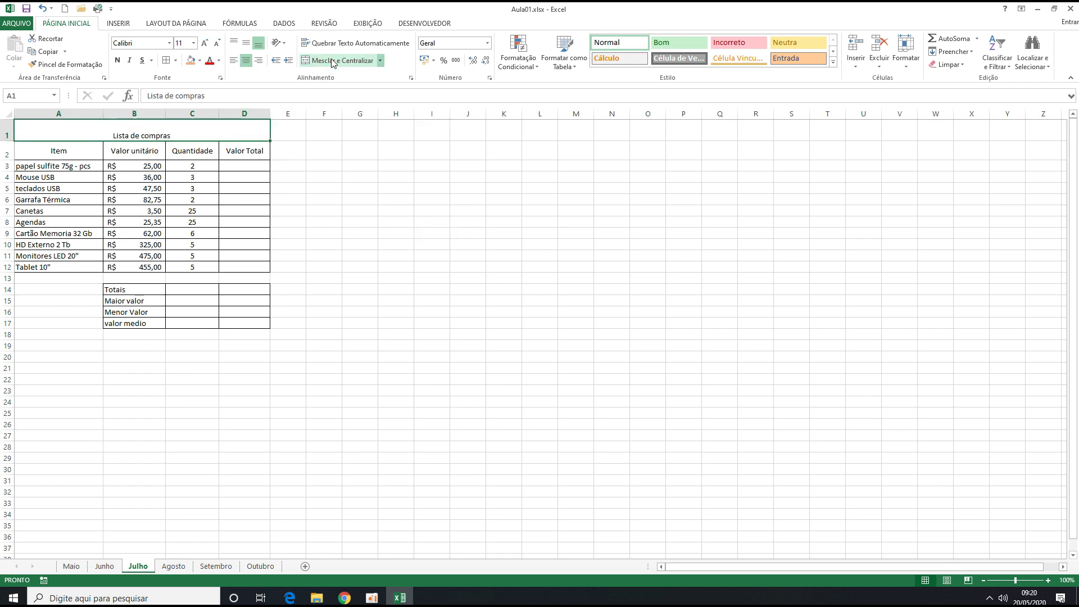
pyautogui.click(247, 44)
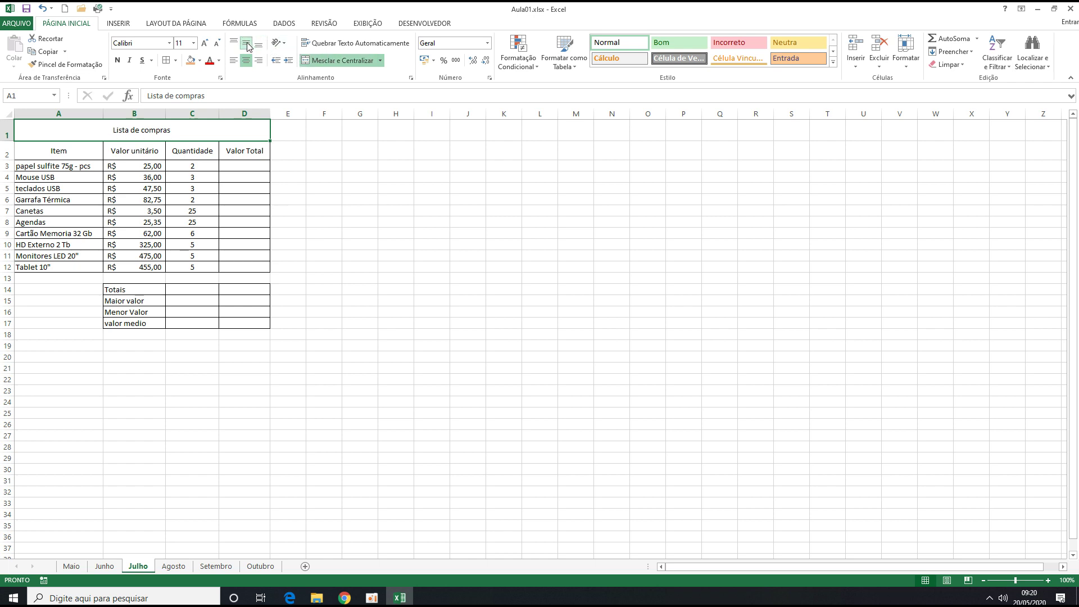
# - Increase the font size of the Lista de compras title to 18
pyautogui.click(216, 44)
pyautogui.click(205, 45)
pyautogui.click(204, 44)
pyautogui.click(205, 45)
pyautogui.click(205, 44)
pyautogui.click(204, 45)
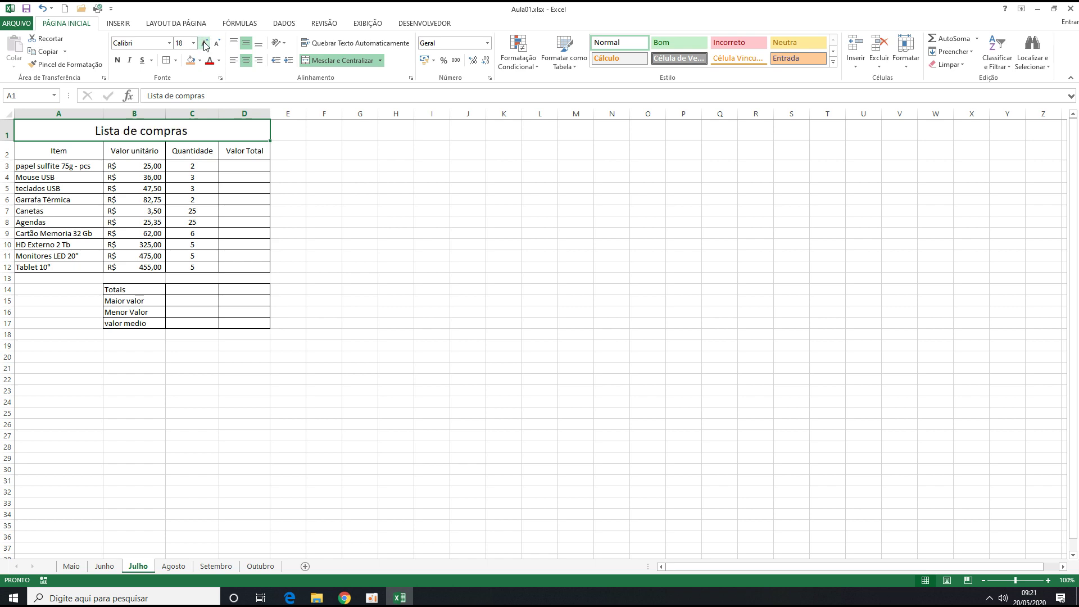
# - Fill the title cell with dark blue-gray and set its font color to white
pyautogui.click(199, 60)
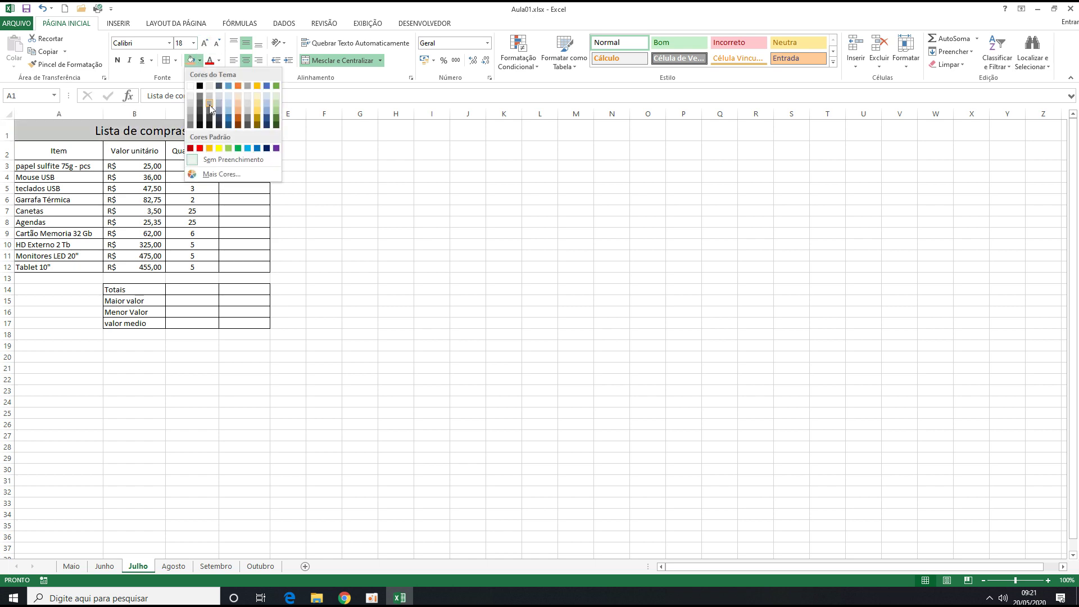
pyautogui.click(220, 119)
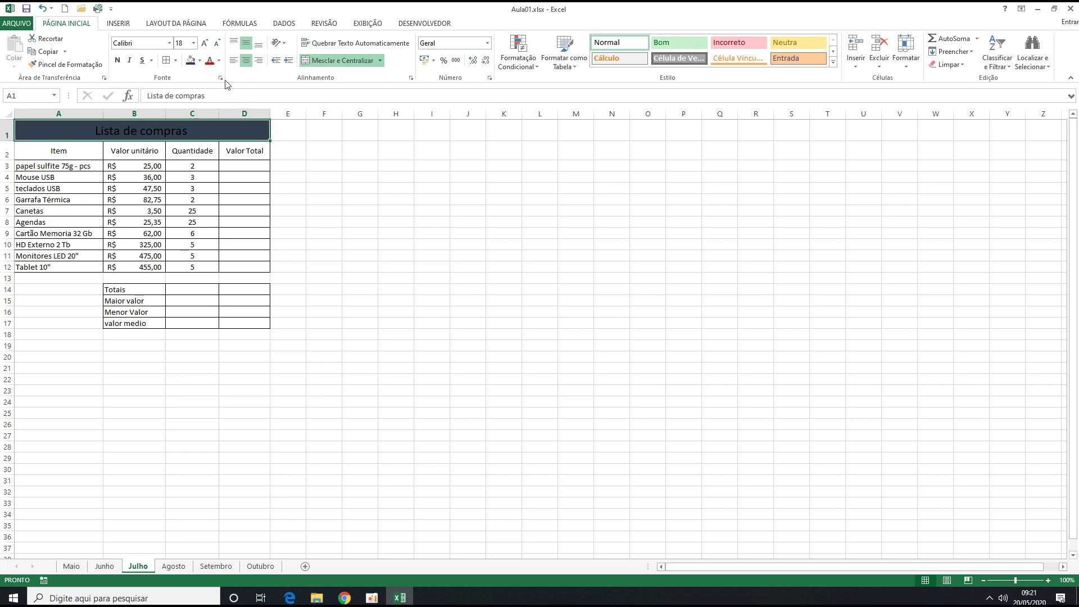
pyautogui.click(219, 60)
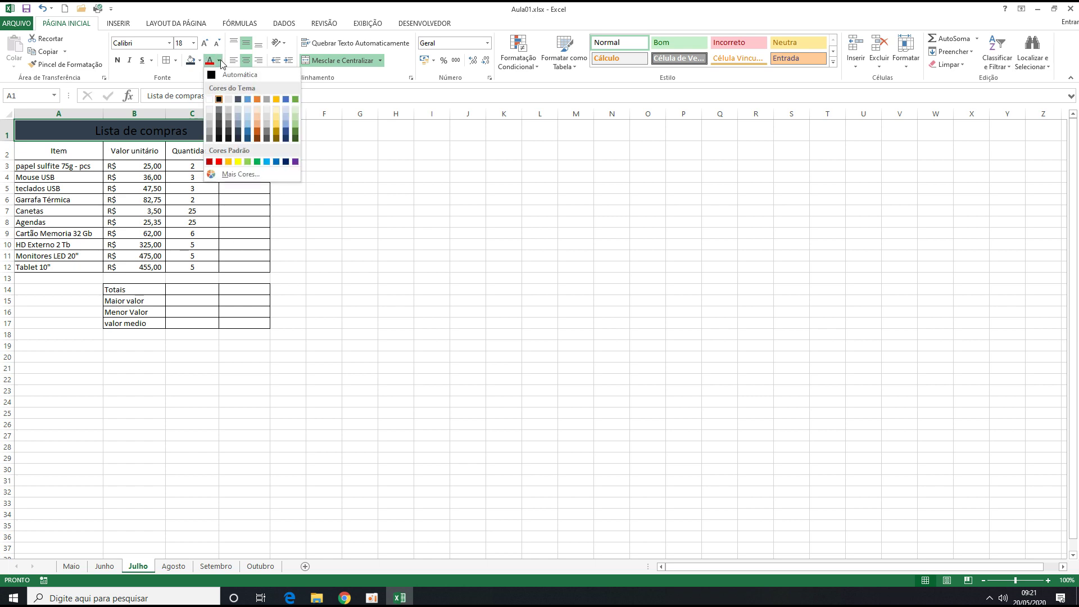
pyautogui.click(213, 95)
pyautogui.click(334, 158)
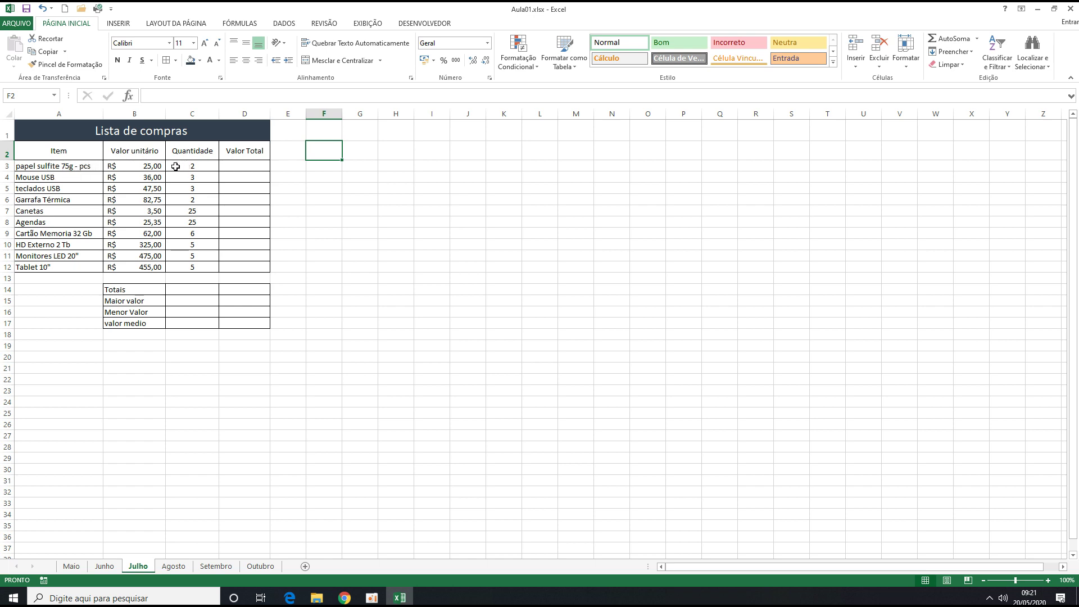
# - Calculate the Valor Total of papel sulfite in D3 with the formula =B3*C3
pyautogui.click(243, 163)
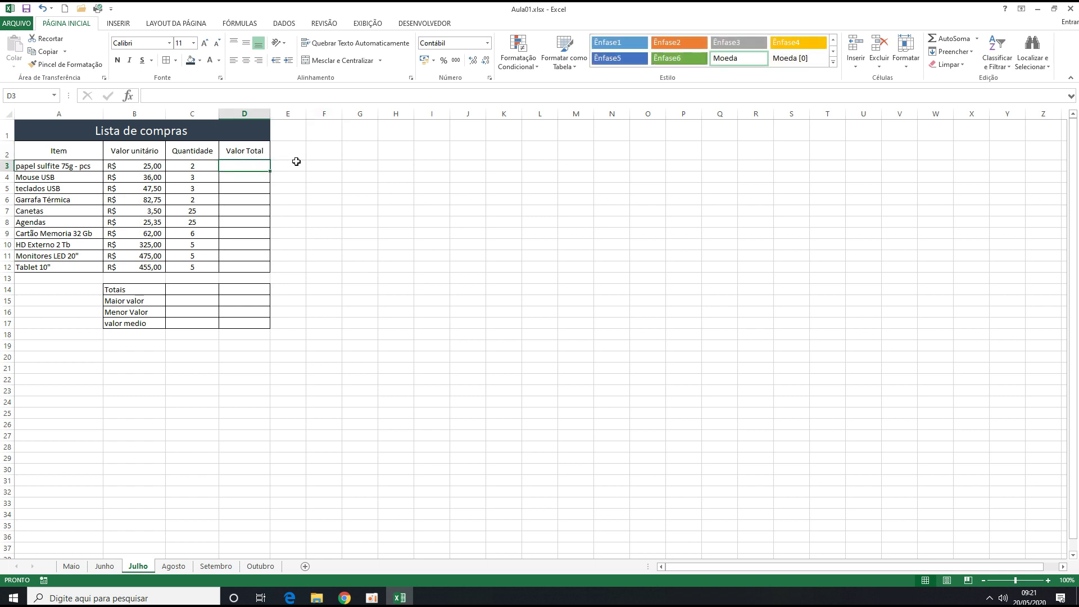
pyautogui.write('=')
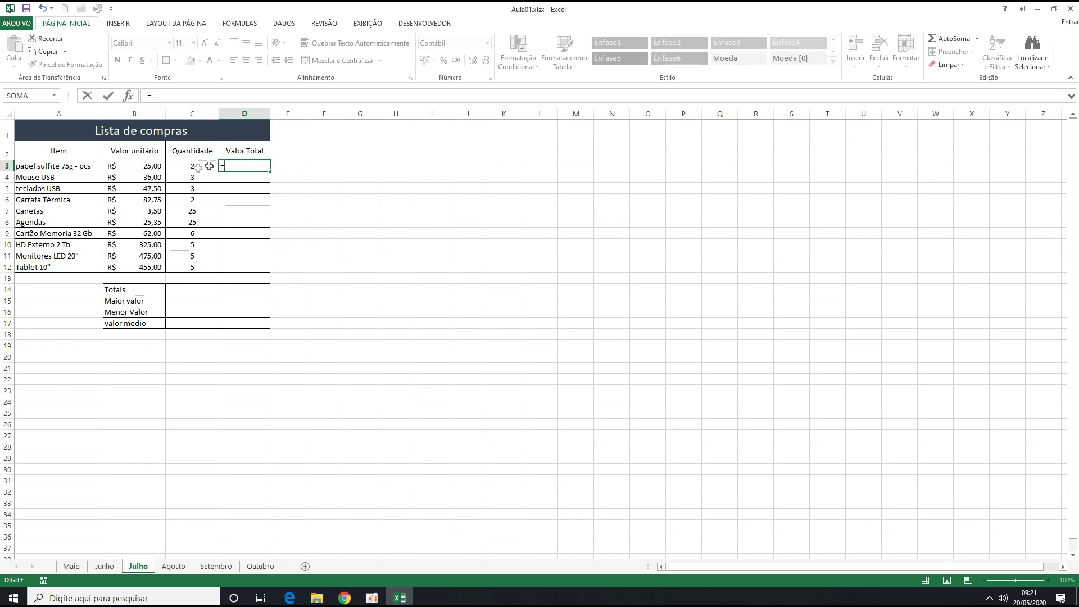
pyautogui.write('b3')
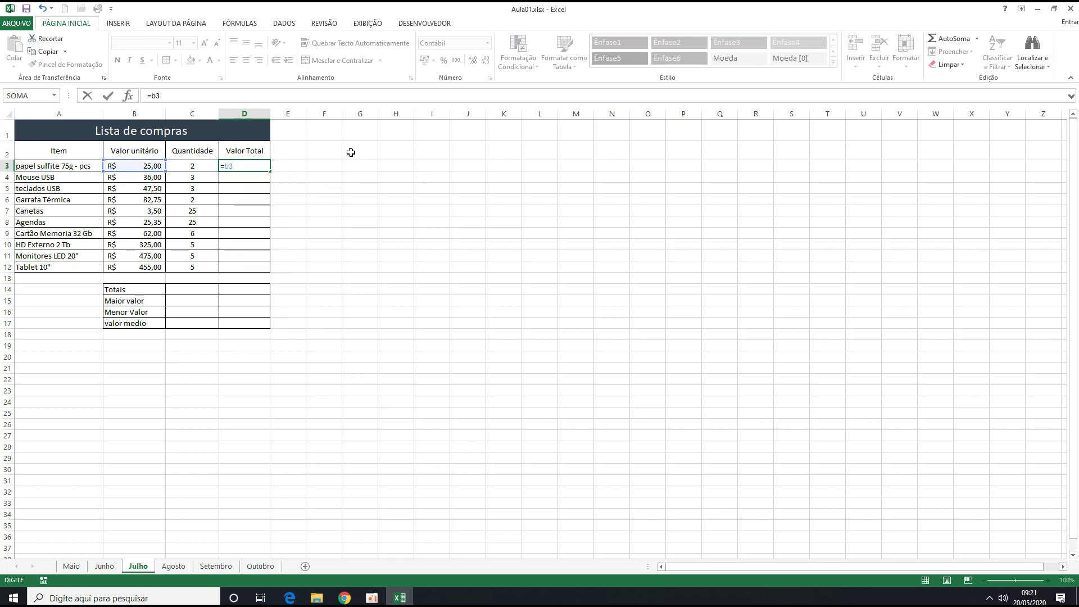
pyautogui.write('*c3')
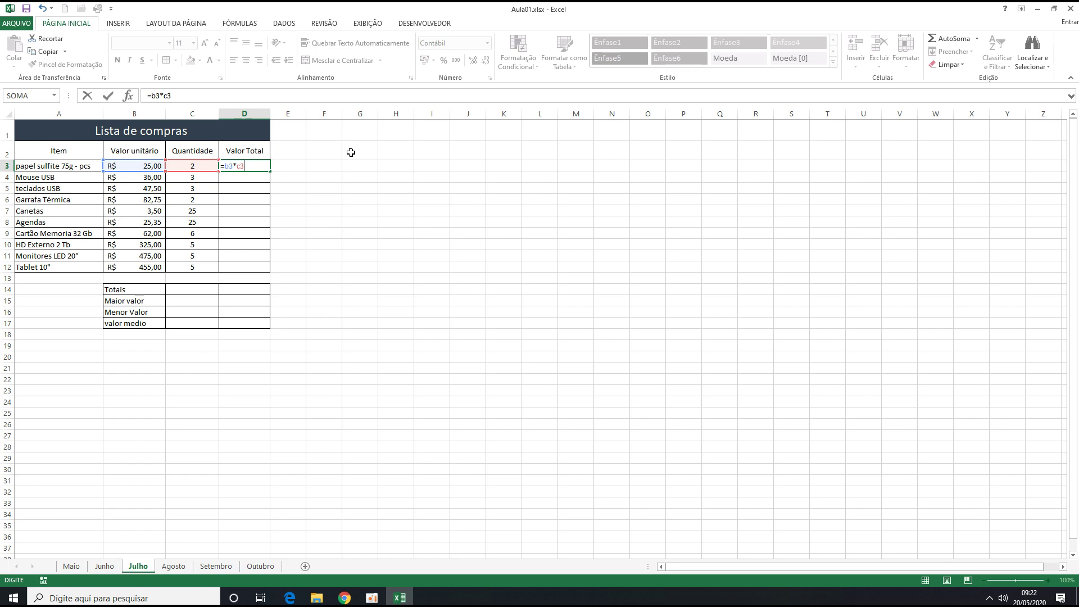
pyautogui.press('Return')
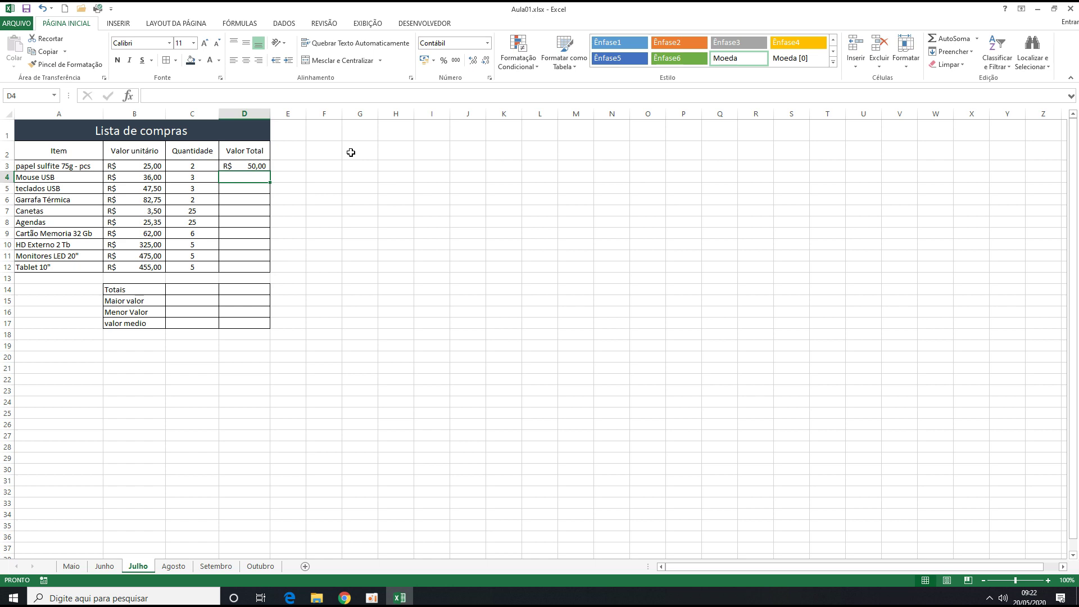
# - Calculate the Valor Total of Mouse USB in D4 with =B4*C4, picking the cell references on the sheet
pyautogui.write('=')
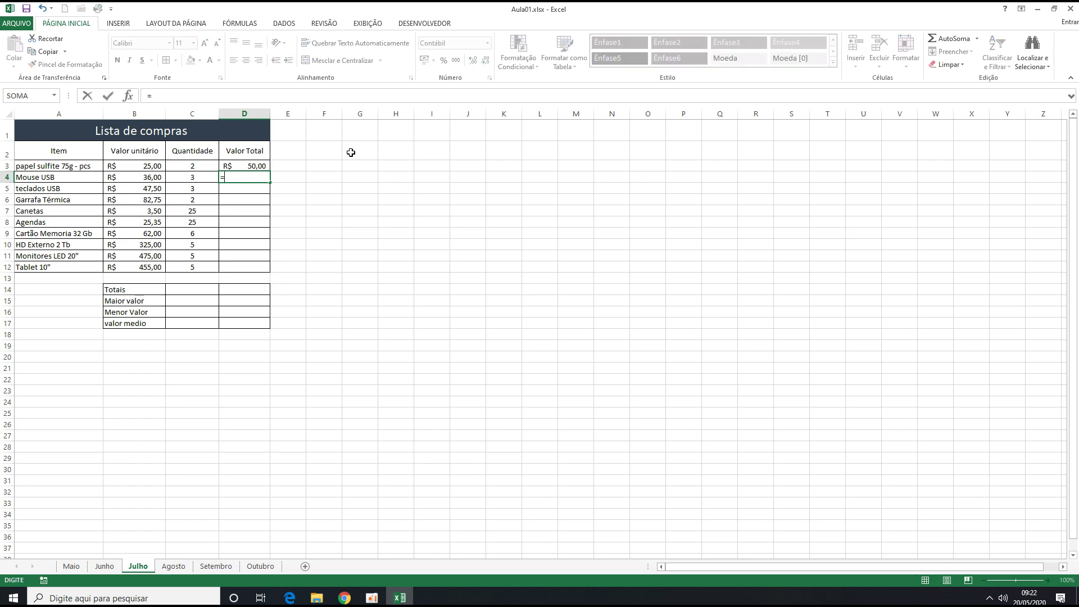
pyautogui.click(150, 179)
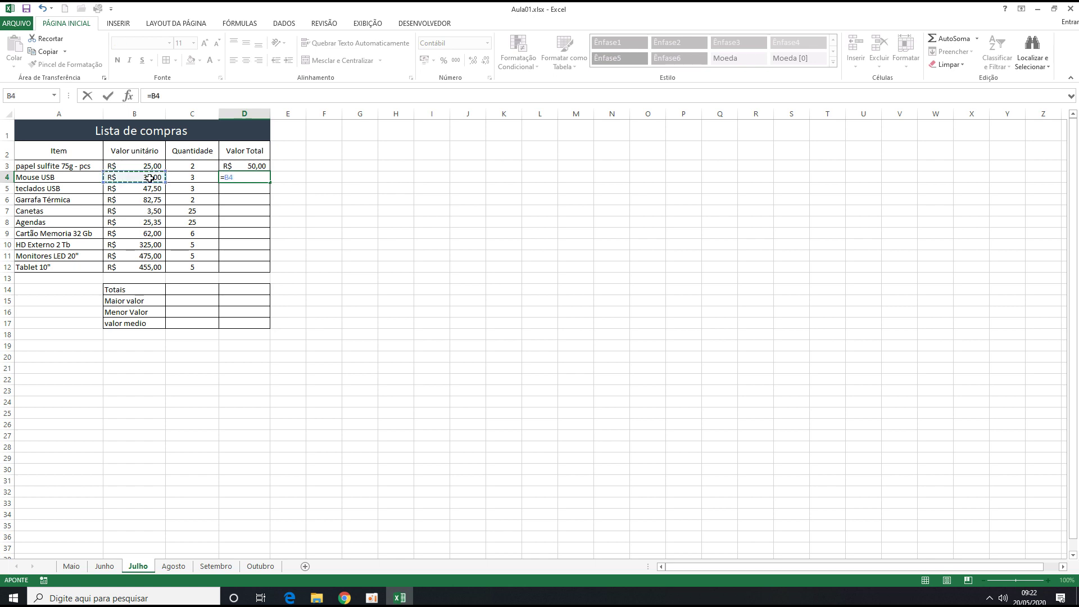
pyautogui.write('*')
pyautogui.click(186, 177)
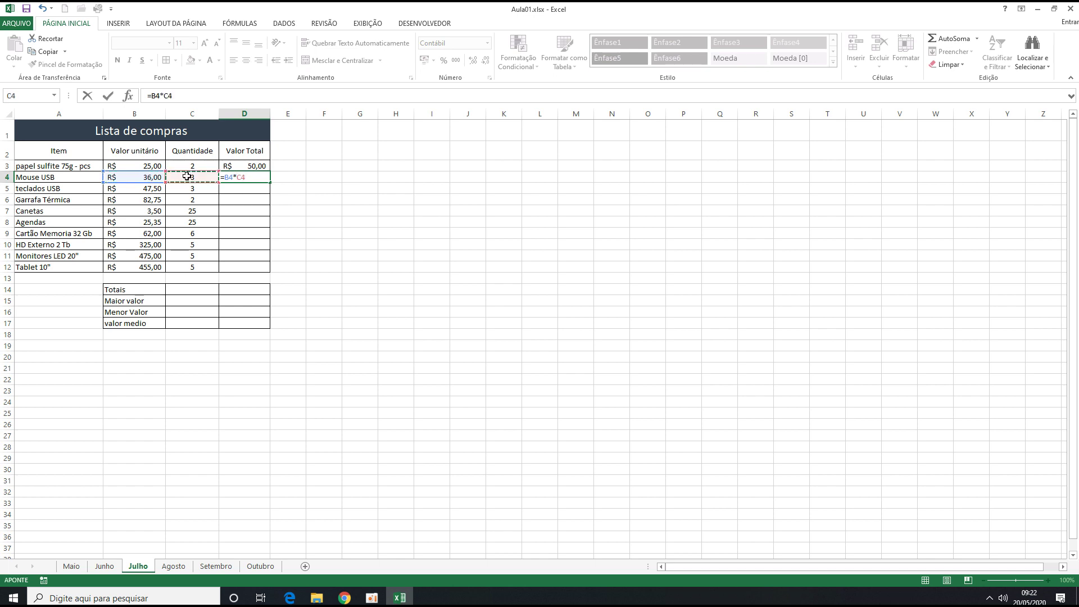
pyautogui.press('Return')
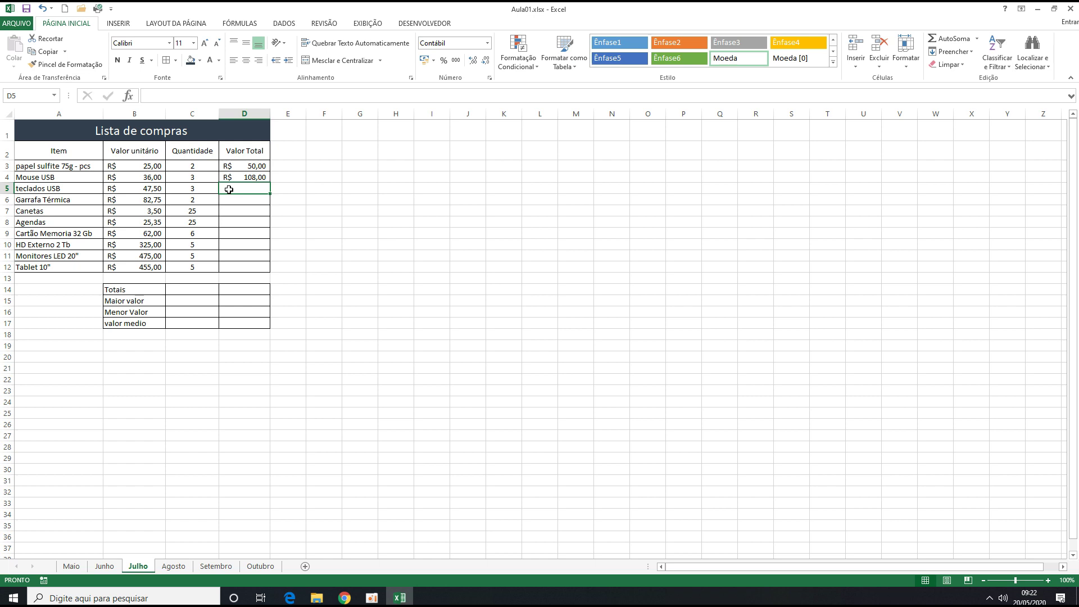
# - Calculate the Valor Total of teclados USB in D5 with =B5*C5, picking the cell references on the sheet
pyautogui.write('=')
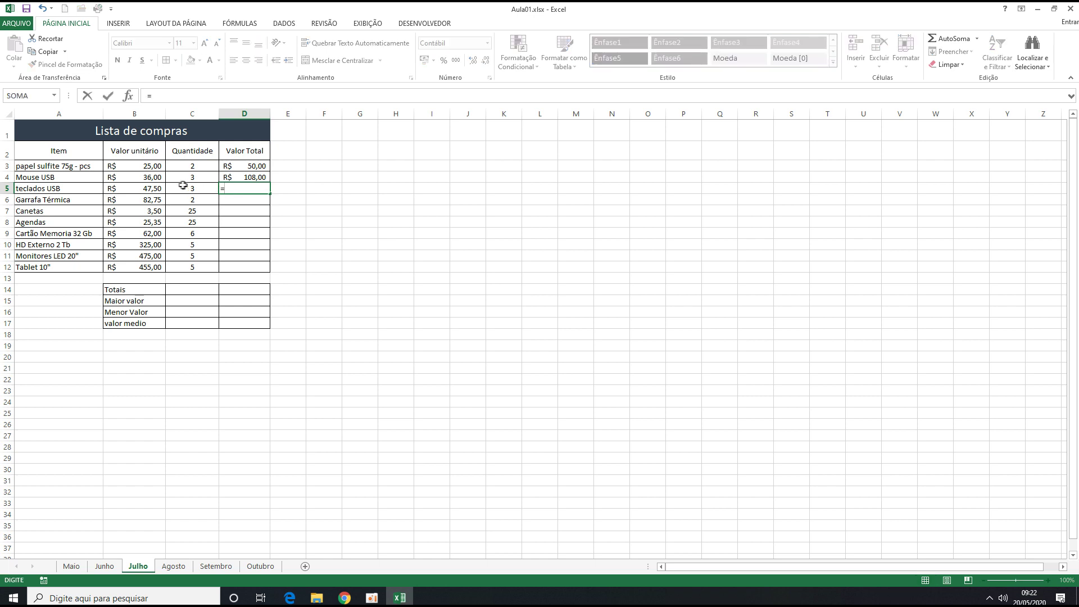
pyautogui.click(154, 188)
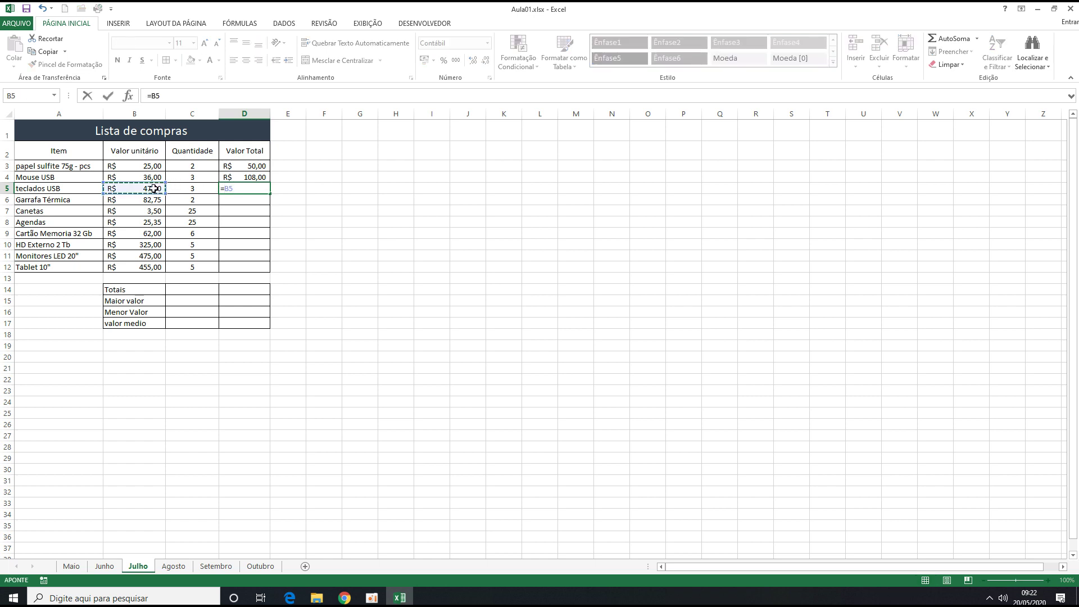
pyautogui.write('*')
pyautogui.click(184, 189)
pyautogui.press('Return')
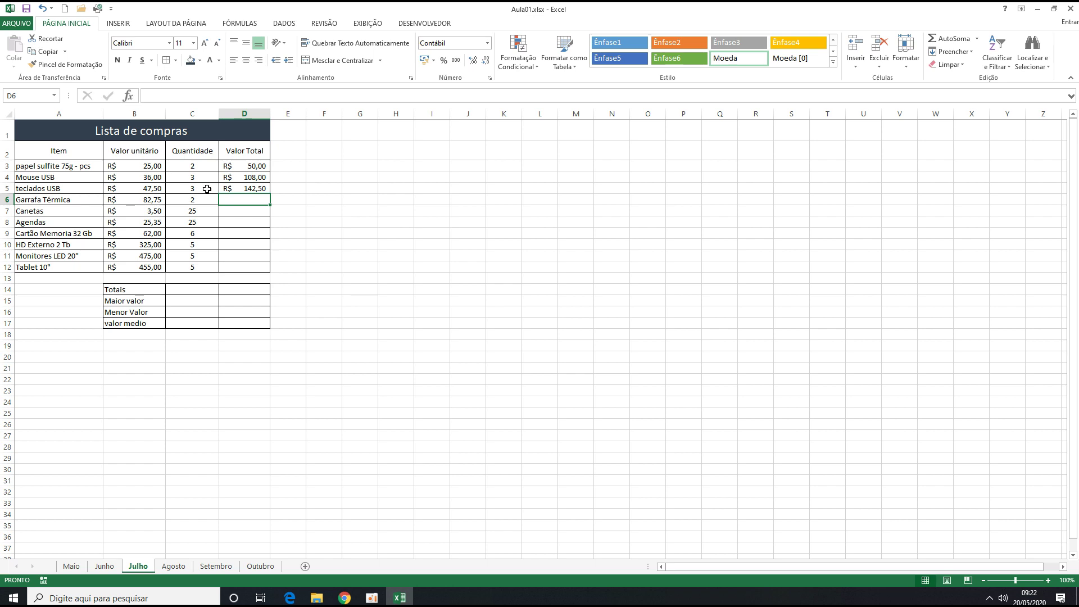
# - Clear the Valor Total cells D4:D11, keeping only the formula in D3
pyautogui.moveTo(239, 177); pyautogui.dragTo(239, 257)
pyautogui.press('Delete')
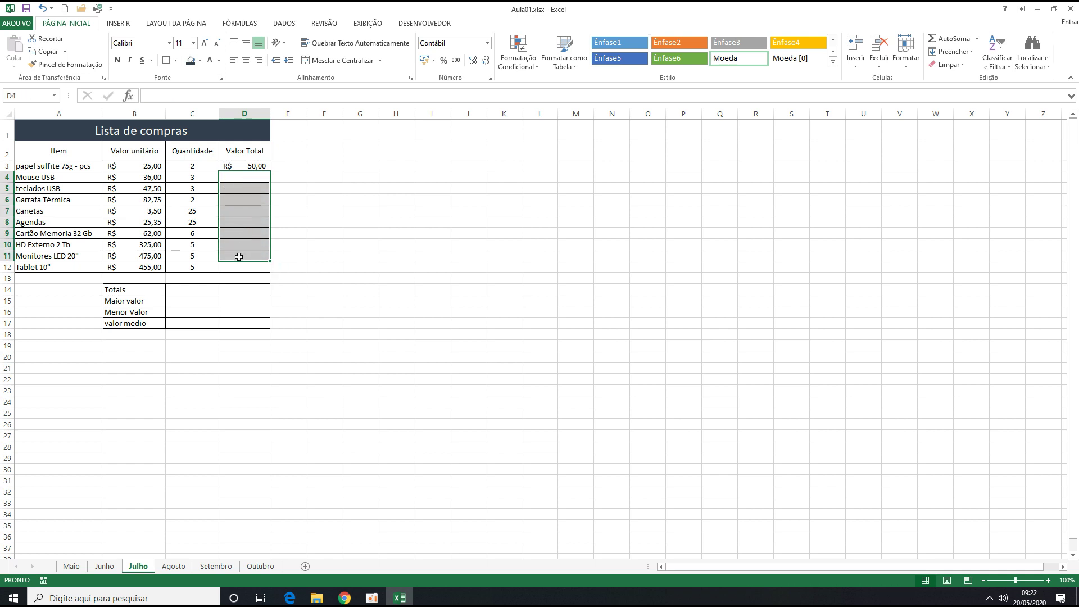
pyautogui.click(323, 243)
pyautogui.moveTo(248, 176); pyautogui.dragTo(246, 266)
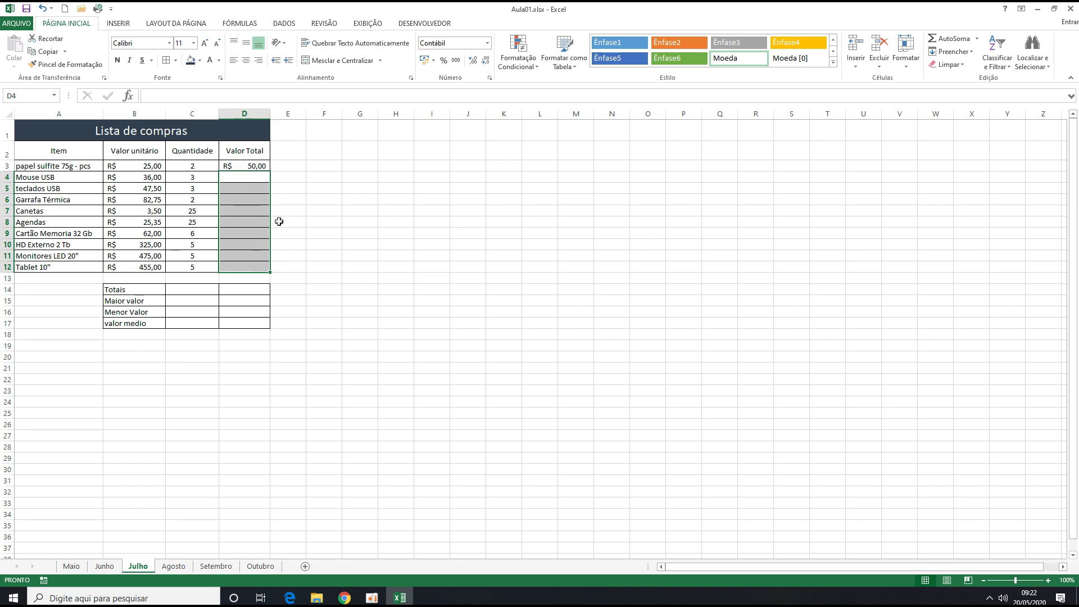
pyautogui.click(297, 199)
# - Examine the D3 formula and the matching Valor unitário and Quantidade cells in the rows below it
pyautogui.click(249, 165)
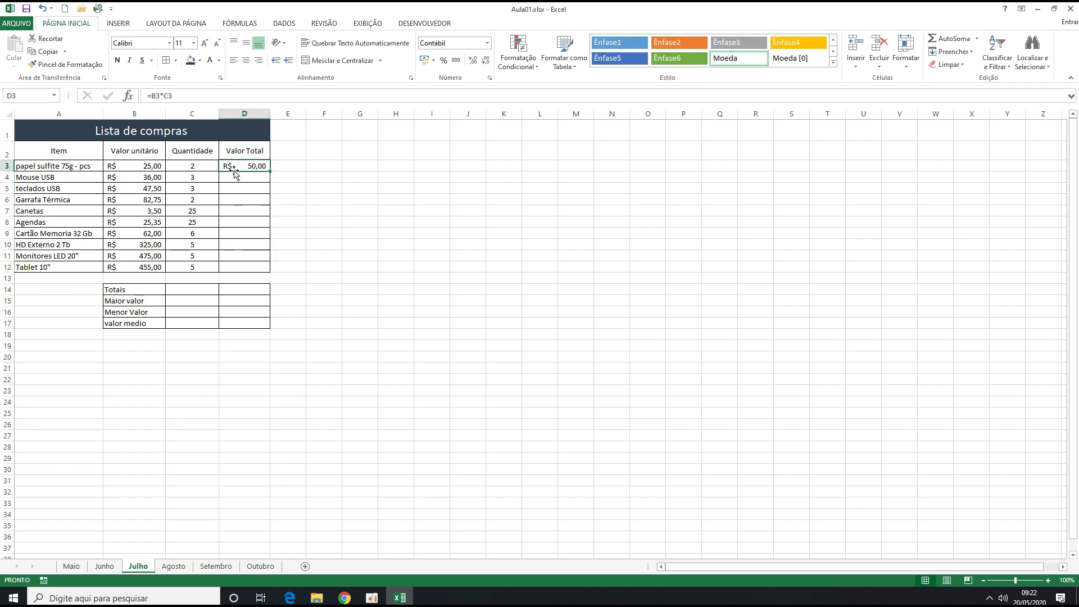
pyautogui.click(177, 168)
pyautogui.click(152, 177)
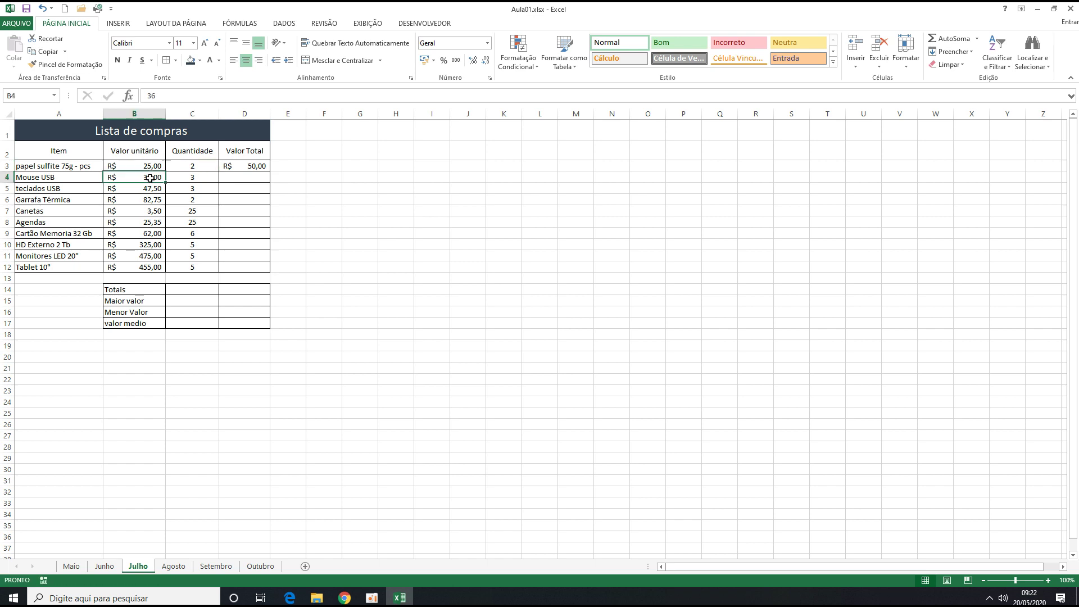
pyautogui.press('Right')
pyautogui.click(152, 185)
pyautogui.click(177, 189)
pyautogui.click(154, 199)
pyautogui.click(183, 201)
pyautogui.click(157, 208)
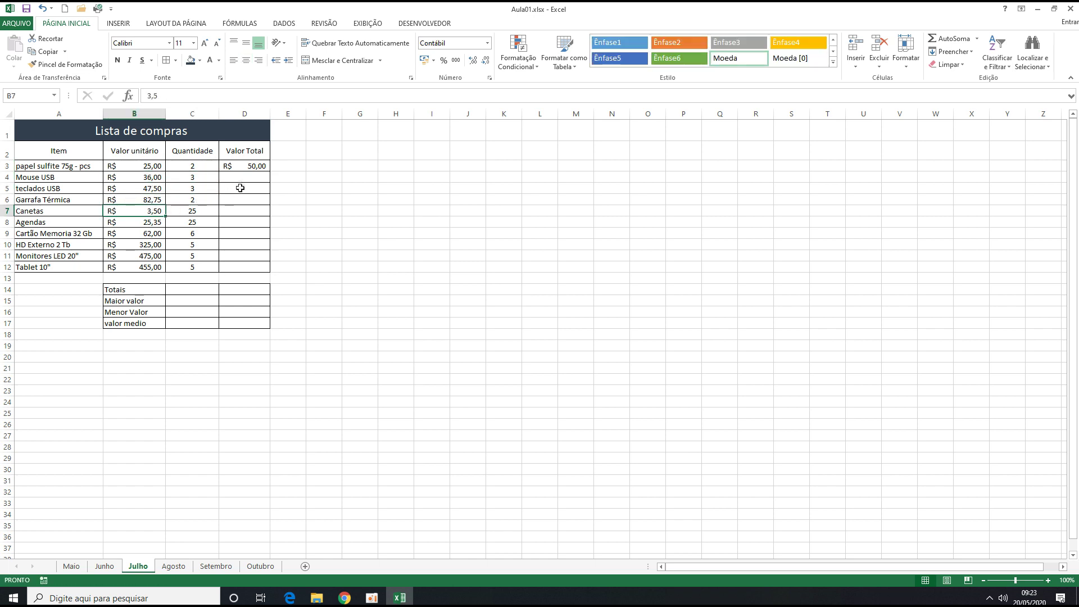
# - Fill the D3 formula down to D12 and check the copied formula in D4
pyautogui.click(237, 166)
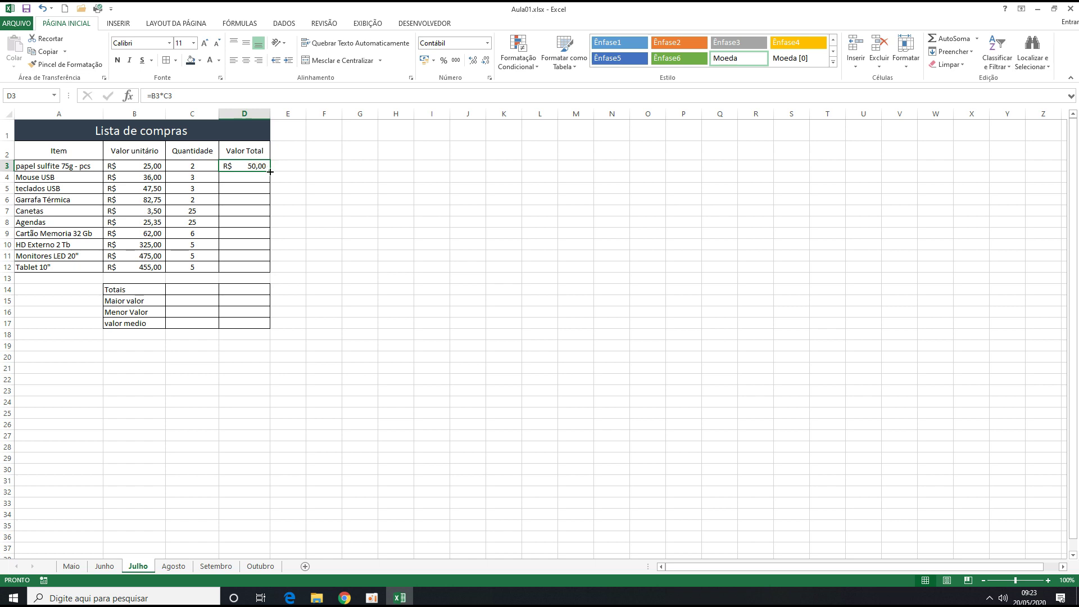
pyautogui.moveTo(270, 172); pyautogui.dragTo(267, 268)
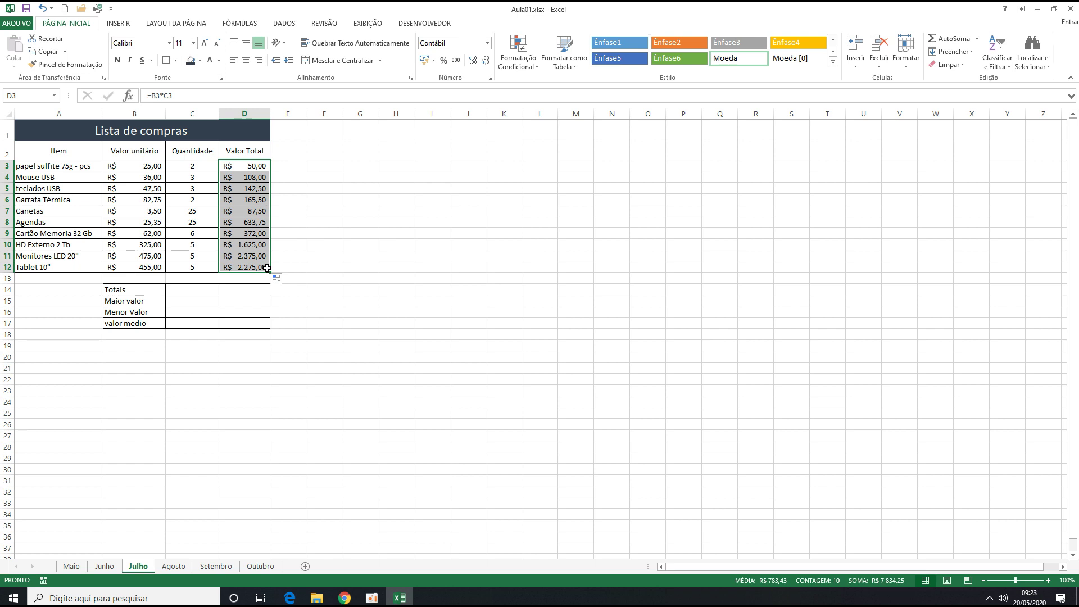
pyautogui.click(244, 178)
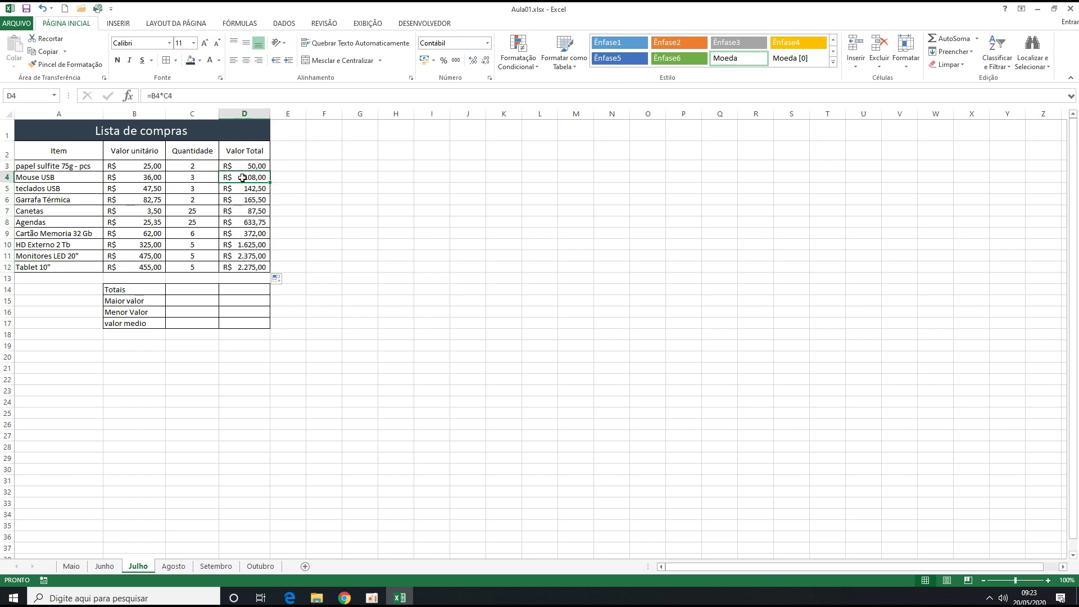
# - Clear the filled formulas from D4:D12
pyautogui.moveTo(243, 178); pyautogui.dragTo(236, 265)
pyautogui.press('Delete')
pyautogui.click(285, 235)
# - AutoFill the D3 multiplication formula down the Valor Total column through D12
pyautogui.click(248, 167)
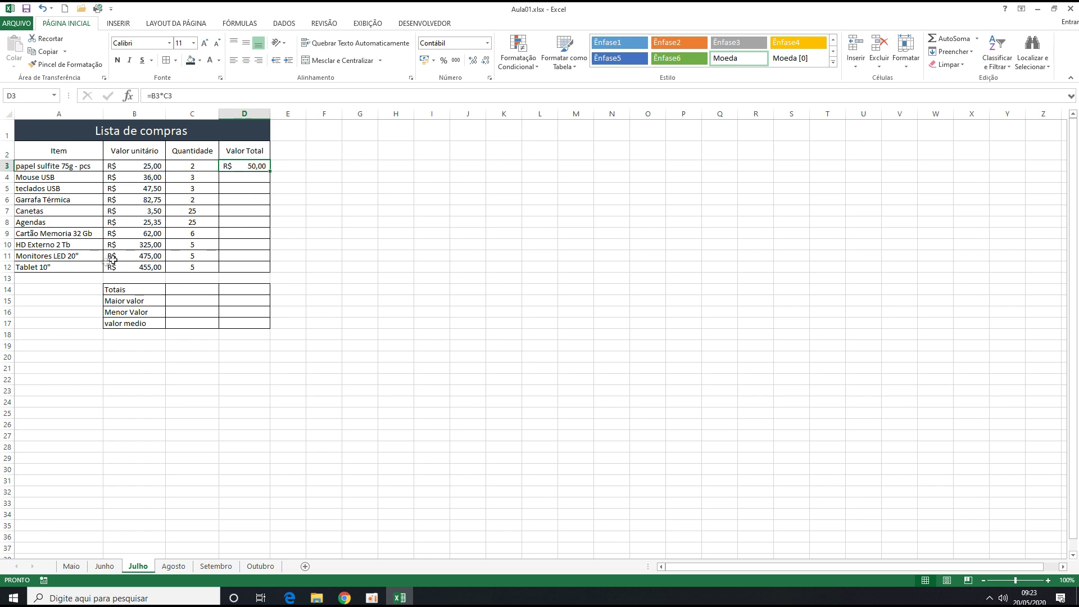
pyautogui.click(235, 279)
pyautogui.click(246, 166)
pyautogui.doubleClick(271, 172)
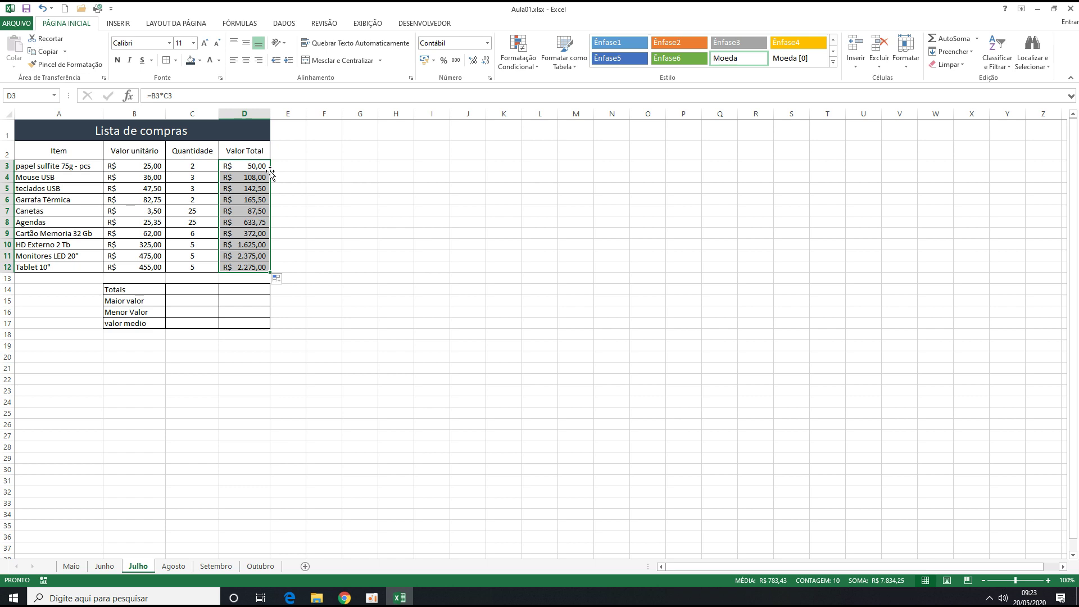
pyautogui.click(313, 198)
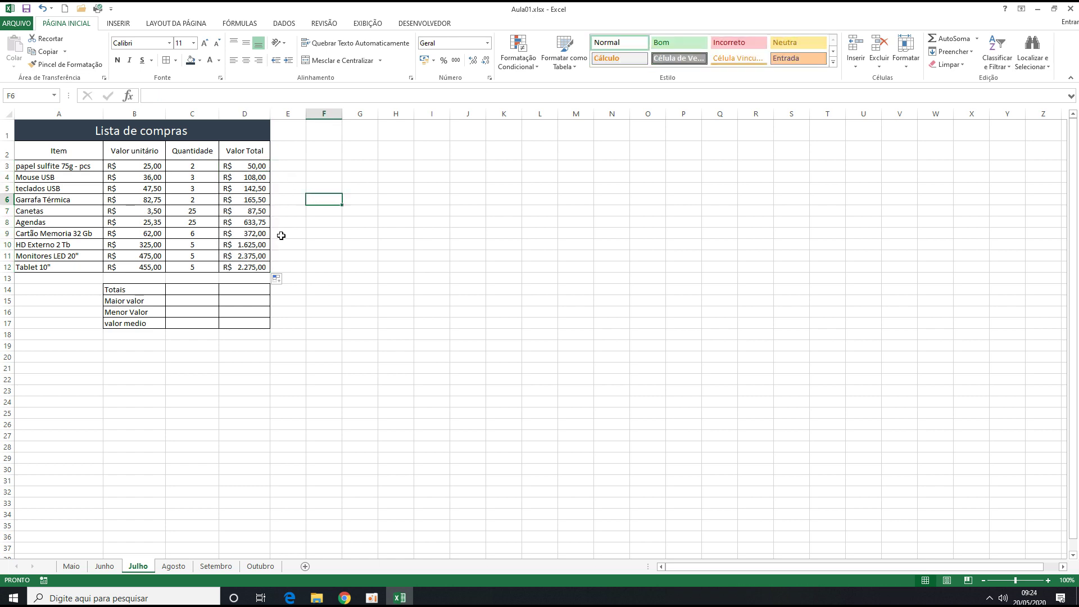
# - Check the automatic sum of the Quantidade values in C3:C12
pyautogui.click(195, 290)
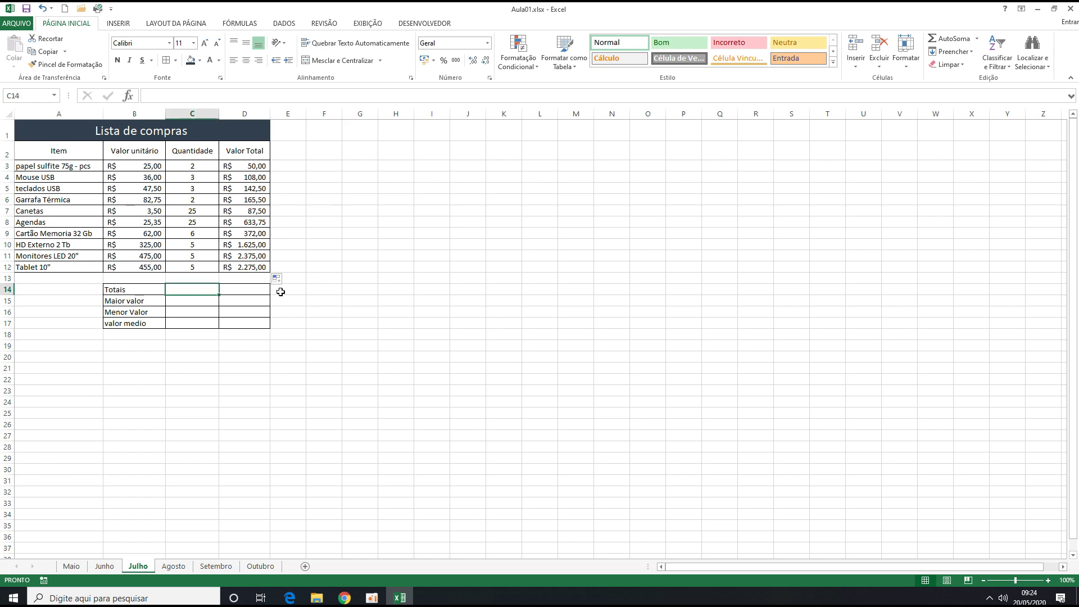
pyautogui.click(194, 169)
pyautogui.moveTo(194, 169); pyautogui.dragTo(193, 269)
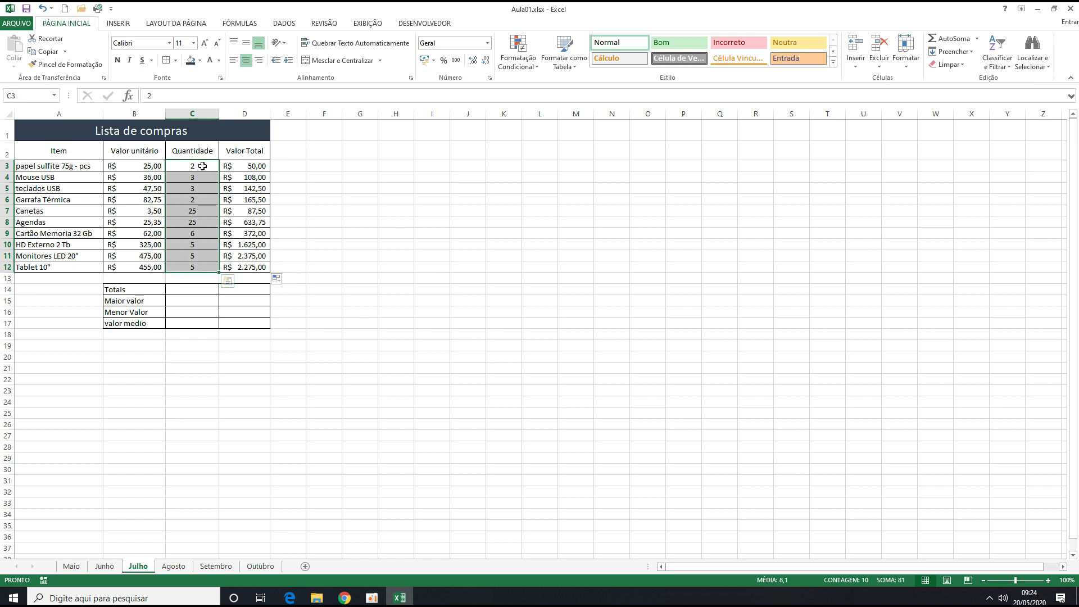
pyautogui.moveTo(197, 167); pyautogui.dragTo(199, 265)
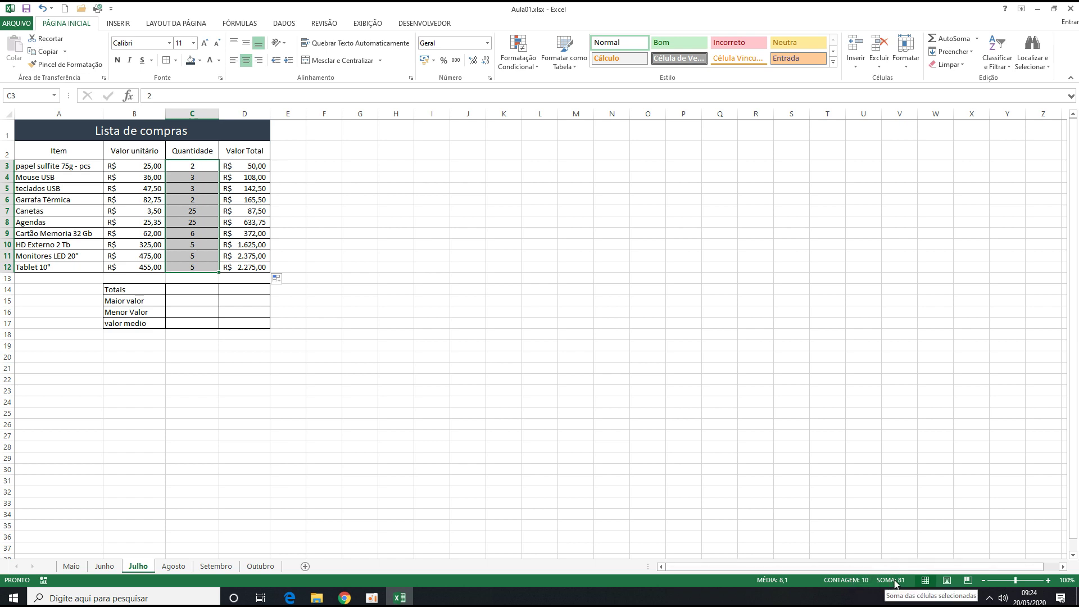
# - Total the Quantidade column in C14 with the formula =SOMA(C3:C12)
pyautogui.click(201, 290)
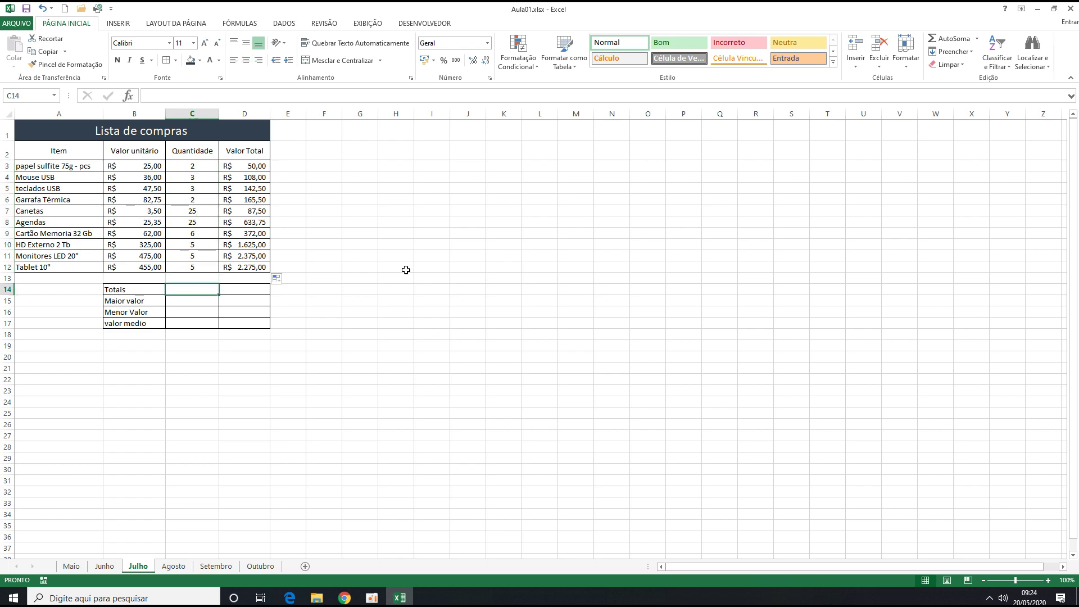
pyautogui.write('=')
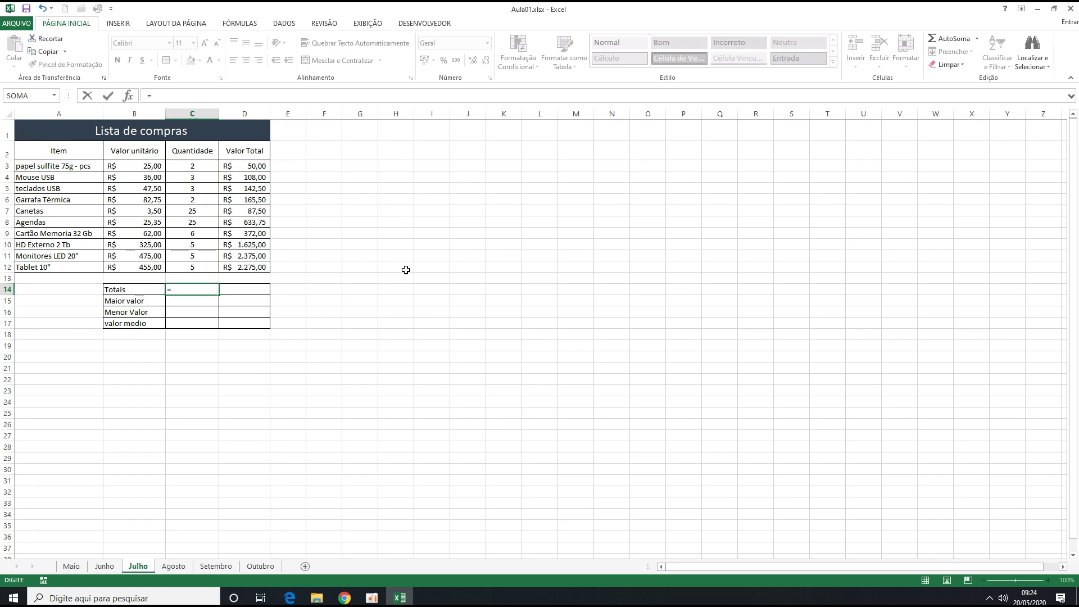
pyautogui.write('som')
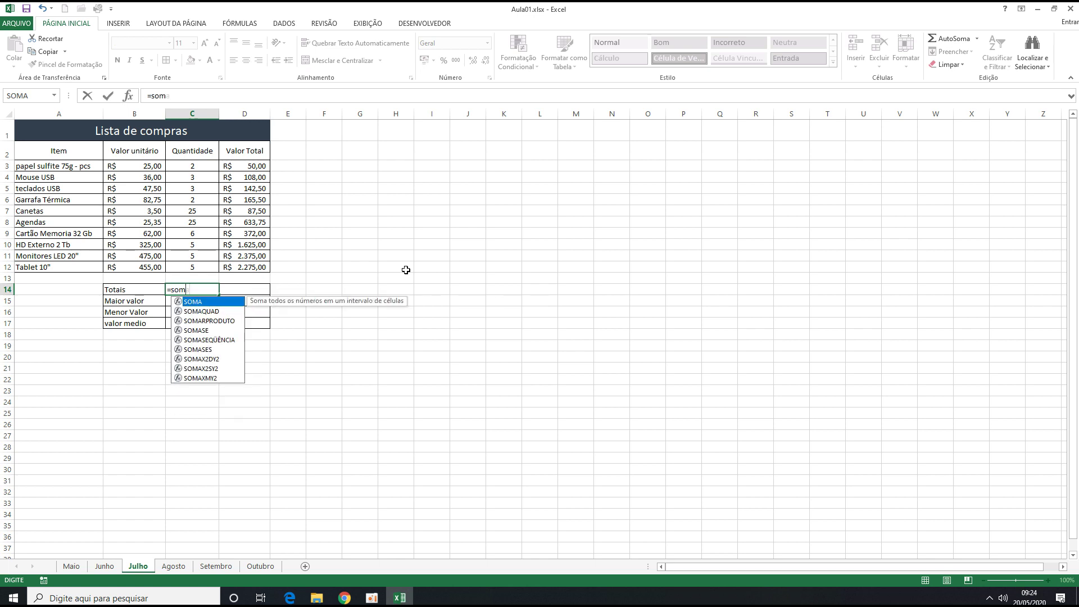
pyautogui.write('a(')
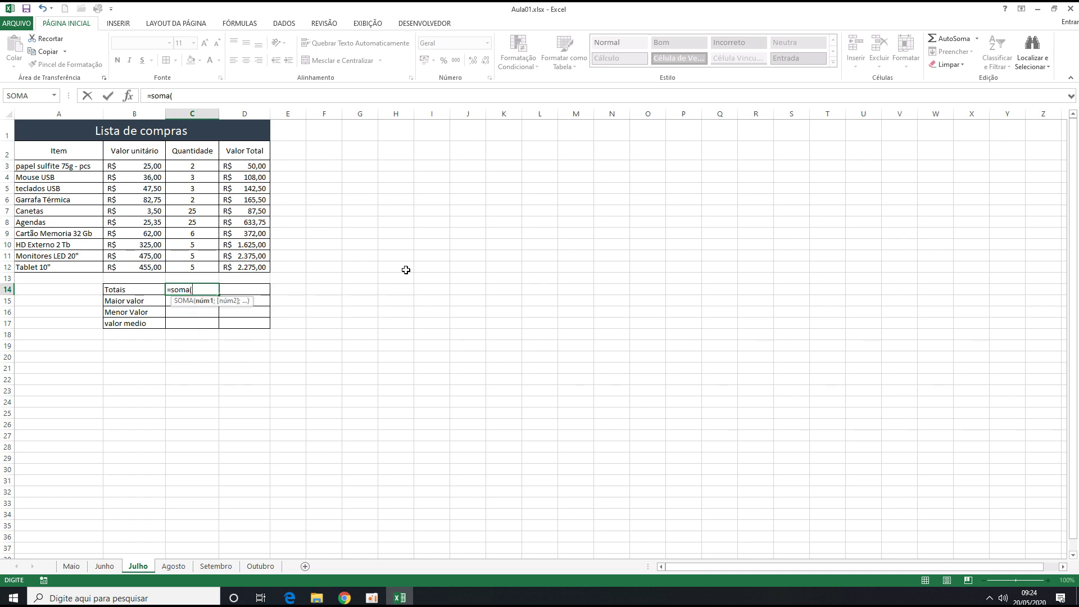
pyautogui.click(200, 165)
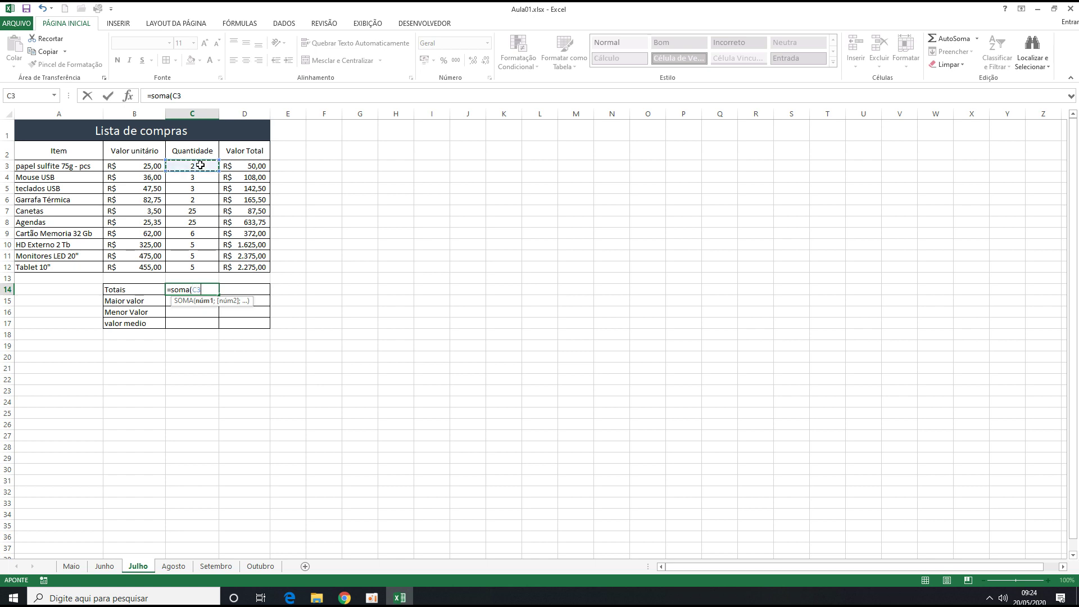
pyautogui.press('F8')
pyautogui.press('BackSpace')
pyautogui.press('BackSpace')
pyautogui.click(204, 268)
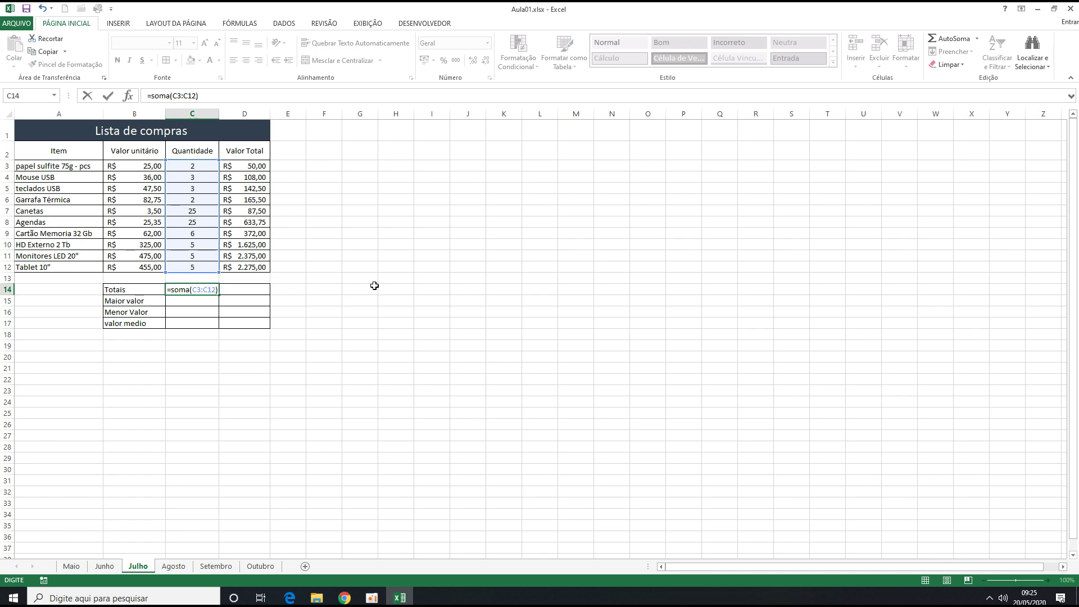
pyautogui.press('Return')
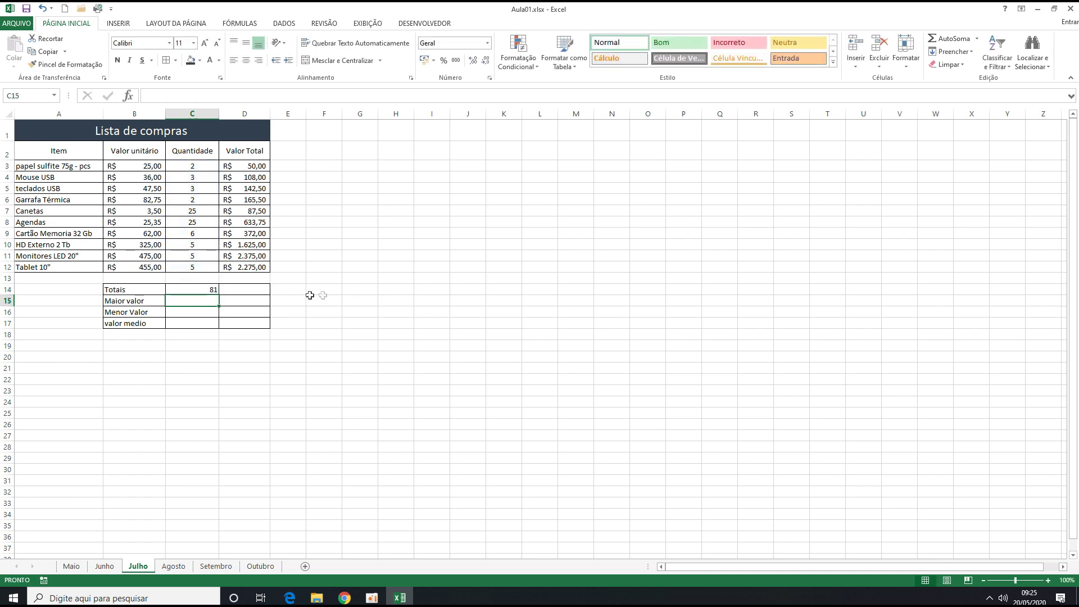
# - Center the summary cells C14:D17 horizontally and vertically, then select the quantity total in C14
pyautogui.moveTo(205, 290); pyautogui.dragTo(233, 323)
pyautogui.click(247, 61)
pyautogui.click(358, 256)
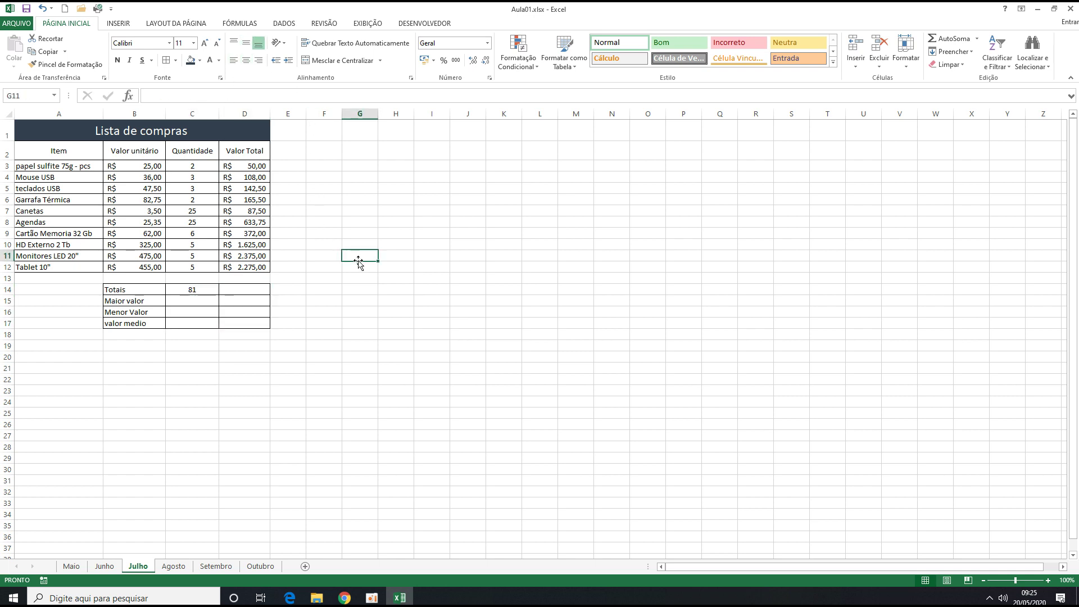
pyautogui.click(194, 291)
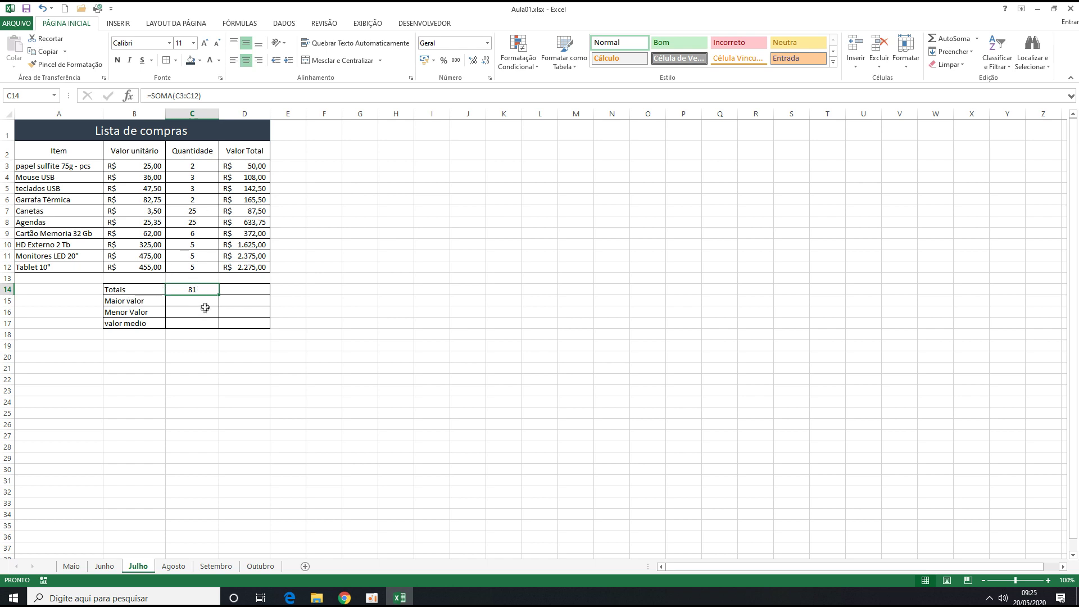
# - Find the largest quantity in C15 with the formula =MÁXIMO(C3:C12)
pyautogui.click(171, 302)
pyautogui.write('=')
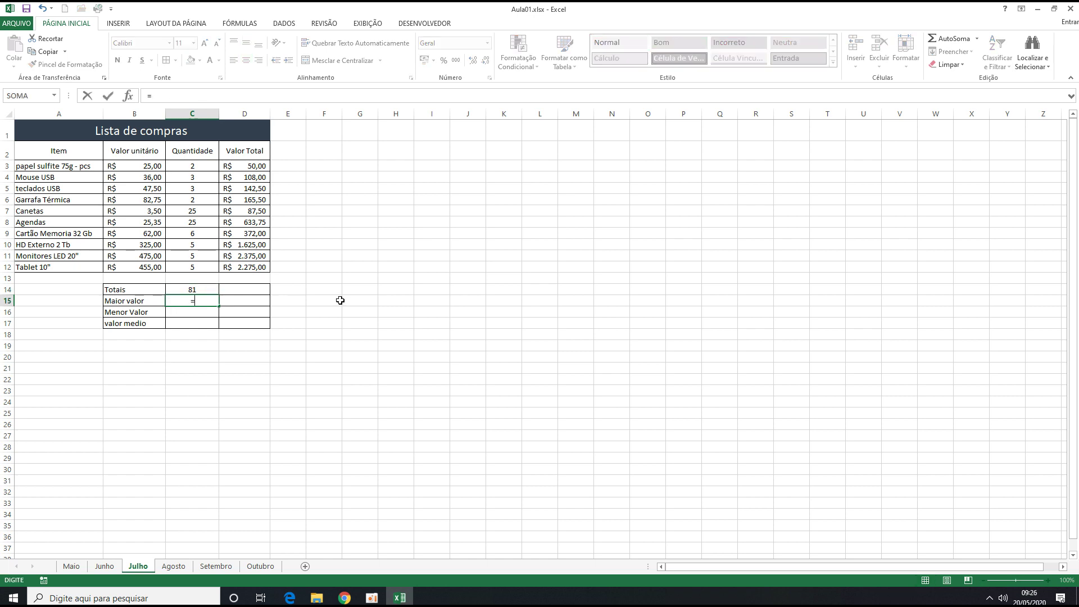
pyautogui.write('maximo(')
pyautogui.moveTo(196, 166); pyautogui.dragTo(199, 270)
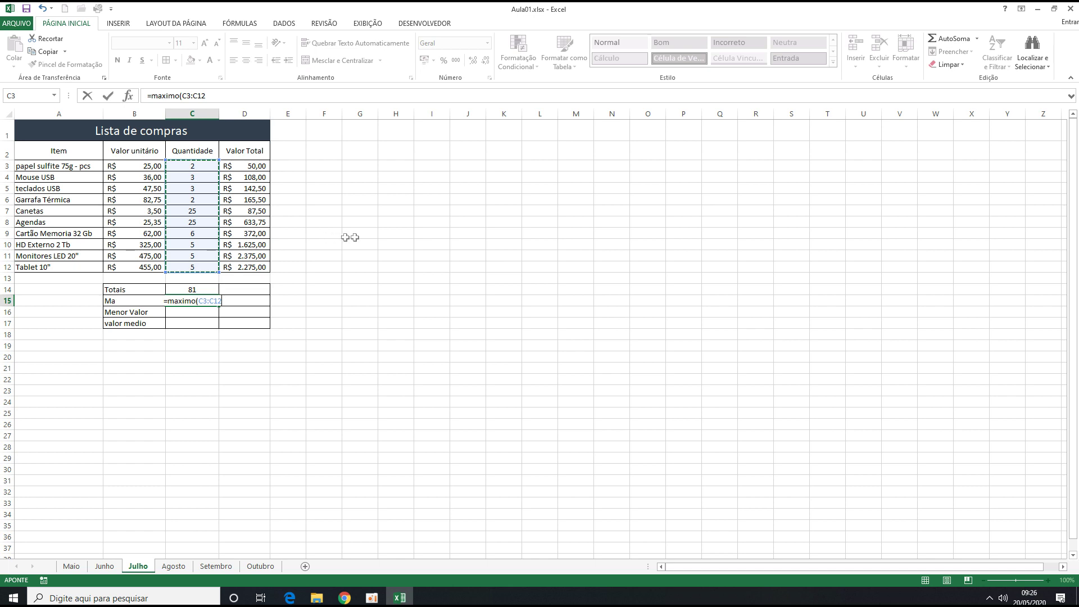
pyautogui.press('BackSpace')
pyautogui.press('BackSpace')
pyautogui.press('BackSpace')
pyautogui.press('BackSpace')
pyautogui.press('BackSpace')
pyautogui.press('BackSpace')
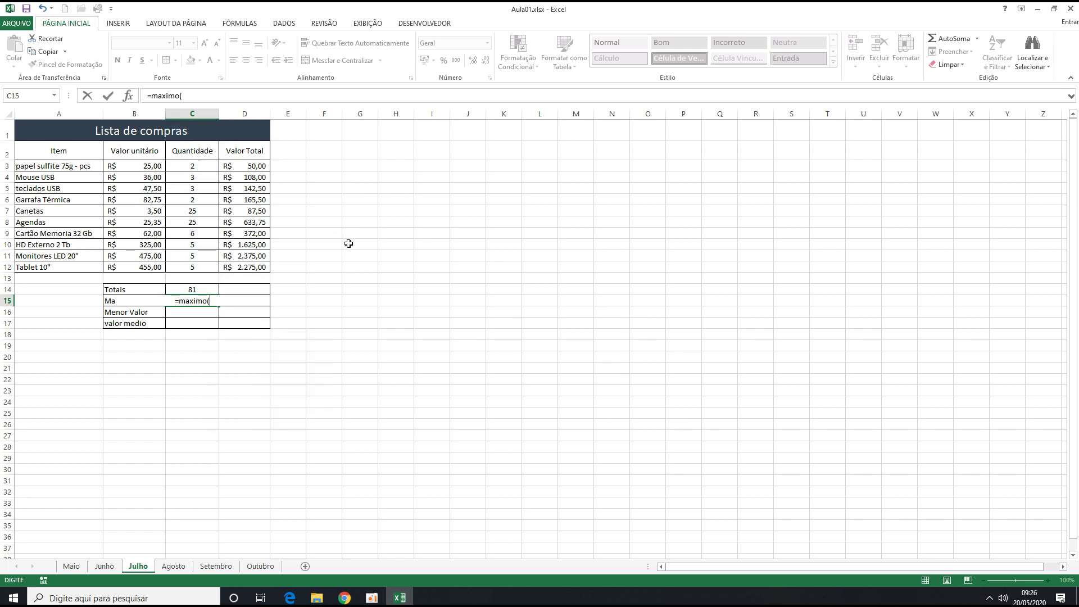
pyautogui.moveTo(200, 164); pyautogui.dragTo(206, 266)
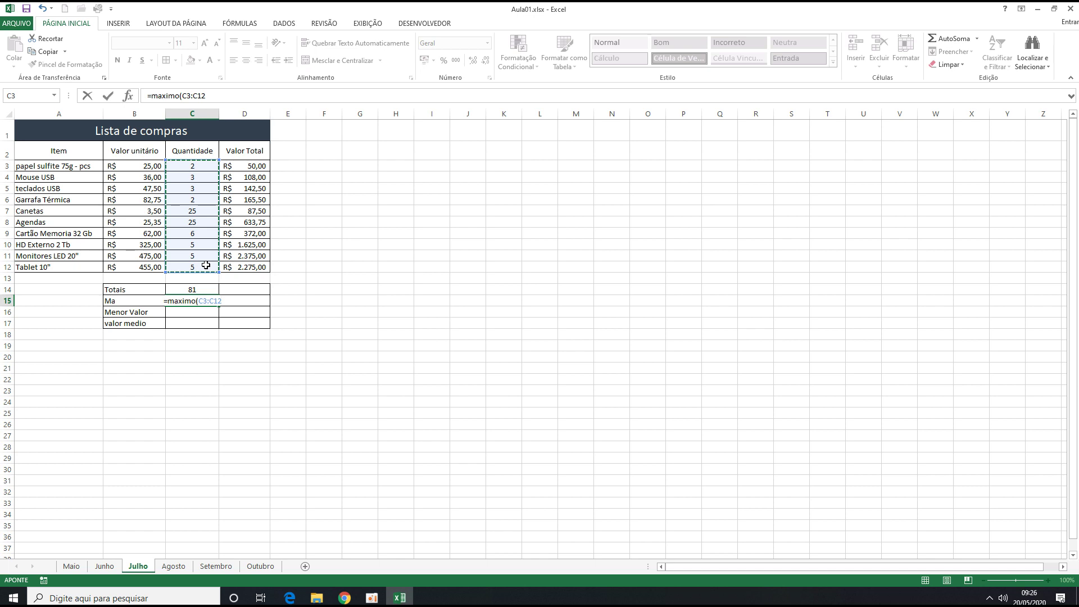
pyautogui.write(')')
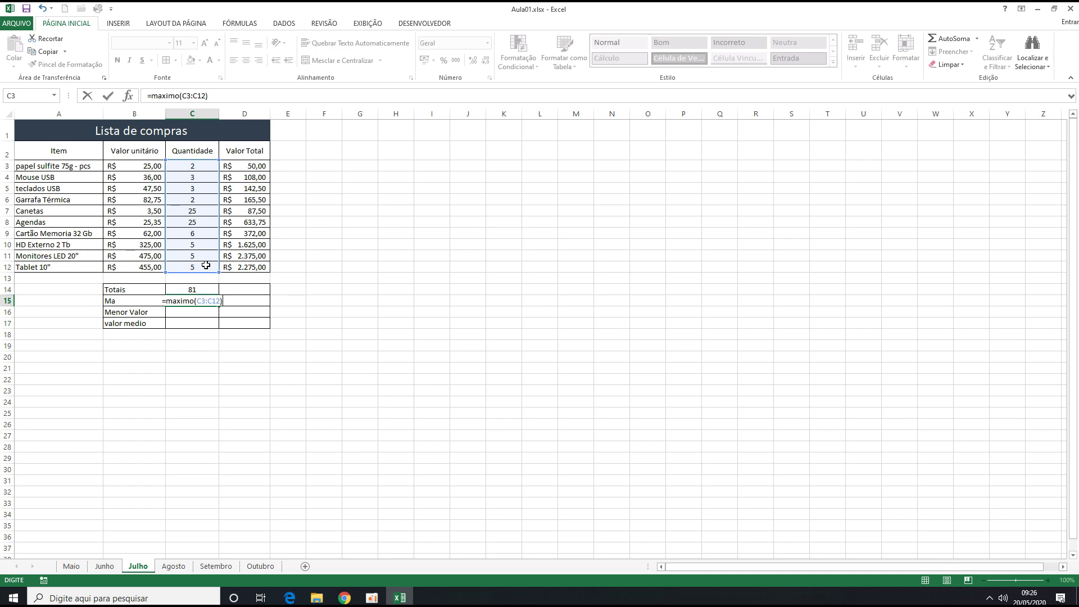
pyautogui.press('Return')
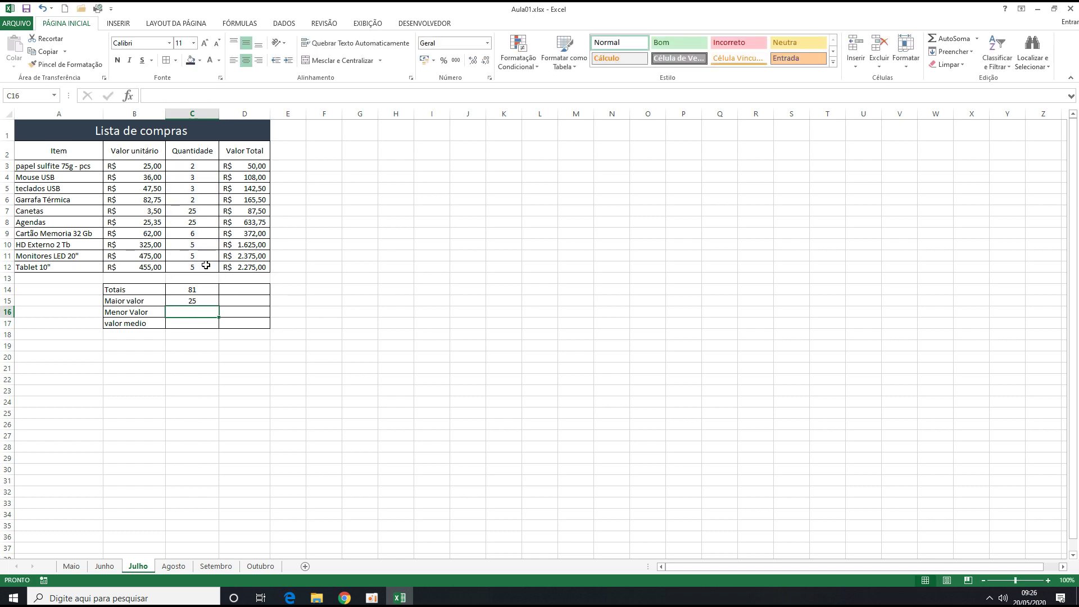
# - Set the Agendas quantity in C8 to 30 and check the Maior valor formula in C15
pyautogui.click(207, 222)
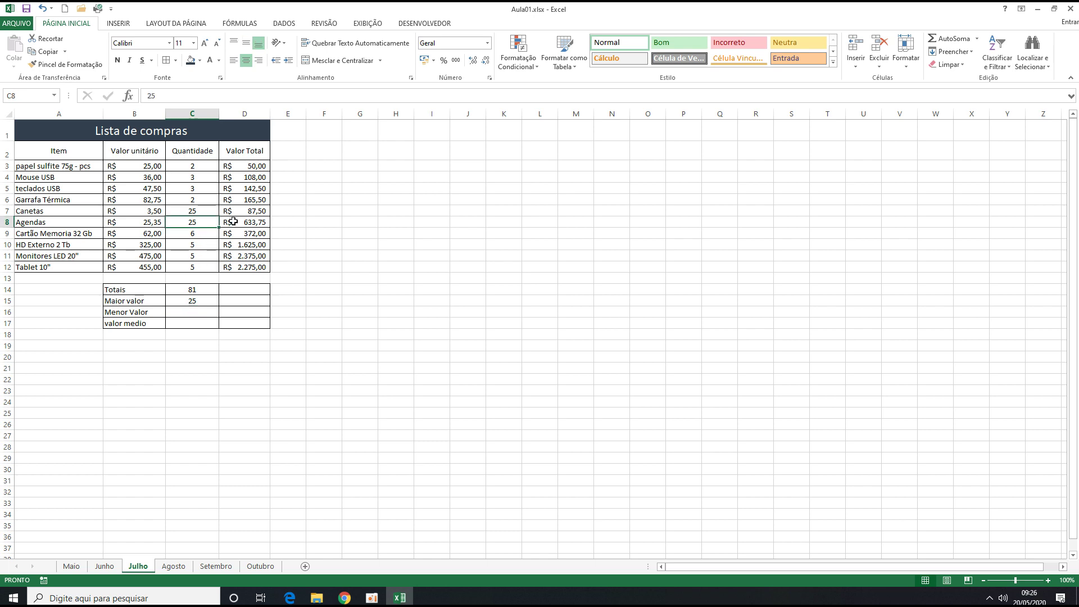
pyautogui.write('30')
pyautogui.press('Return')
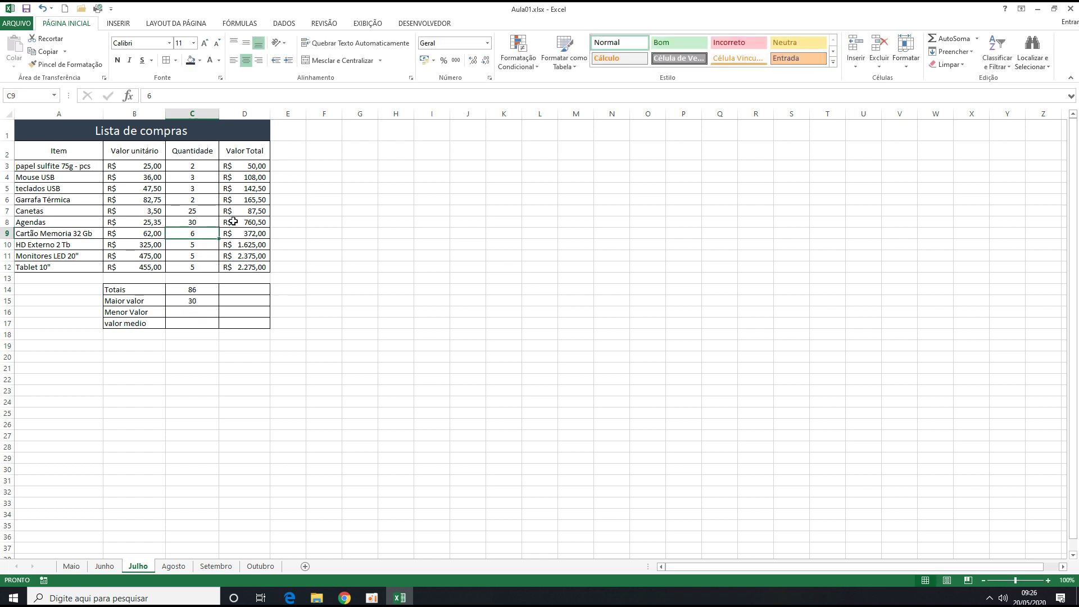
pyautogui.click(202, 301)
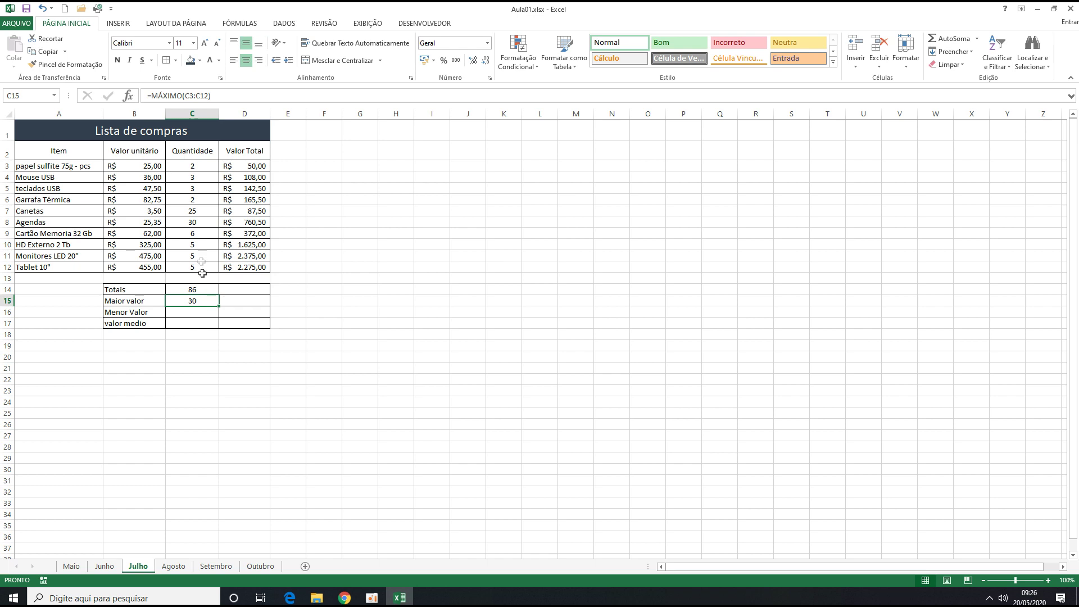
# - Find the smallest quantity in C16 with =MINIMO(C3:C12) and compare it with the Garrafa Térmica quantity
pyautogui.click(172, 311)
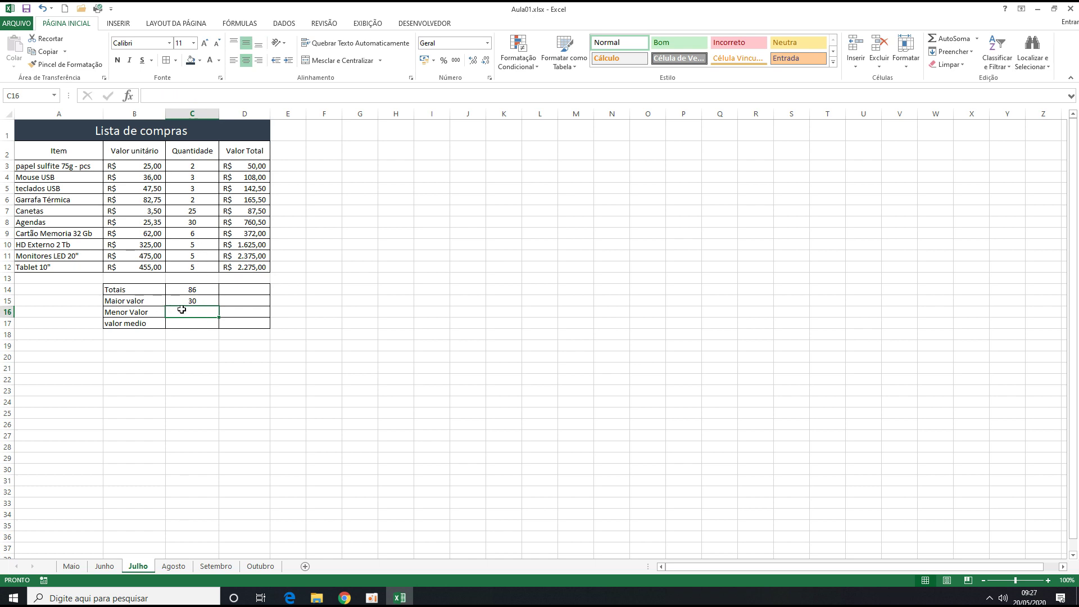
pyautogui.write('=')
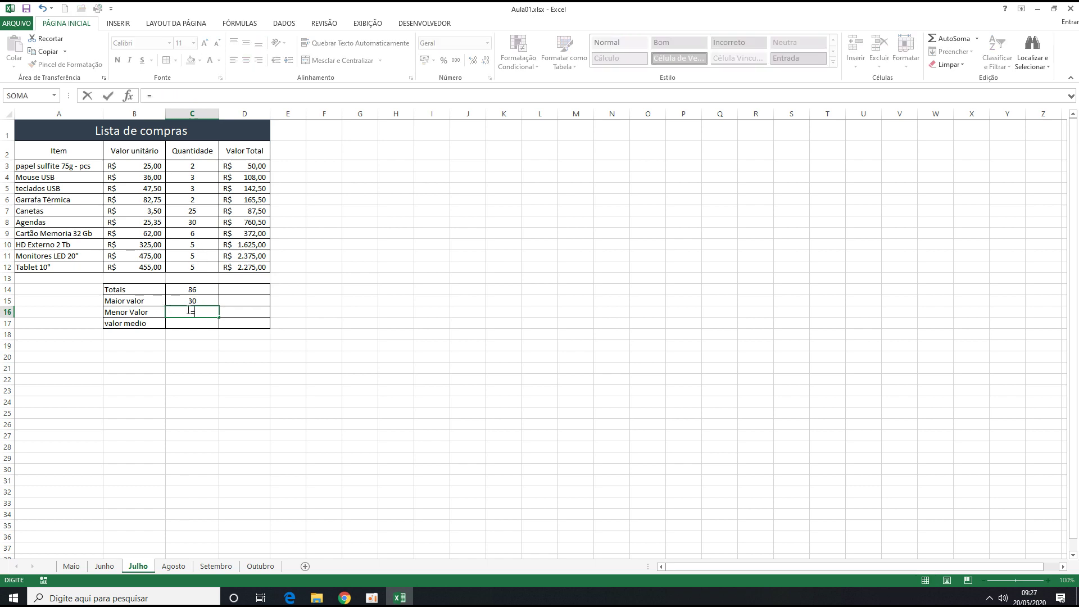
pyautogui.write('mi')
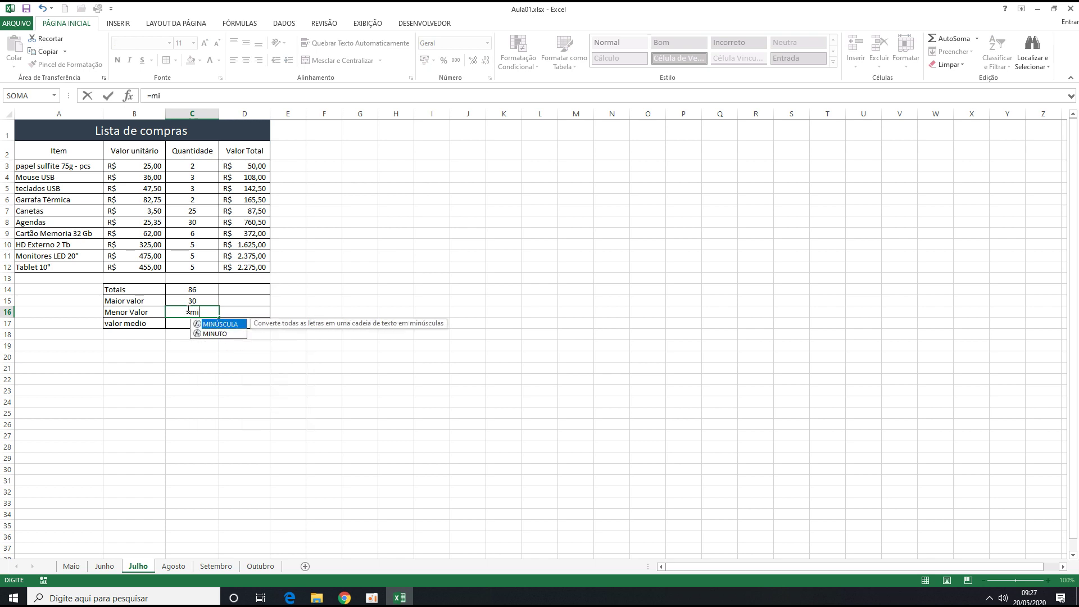
pyautogui.write('nimo(')
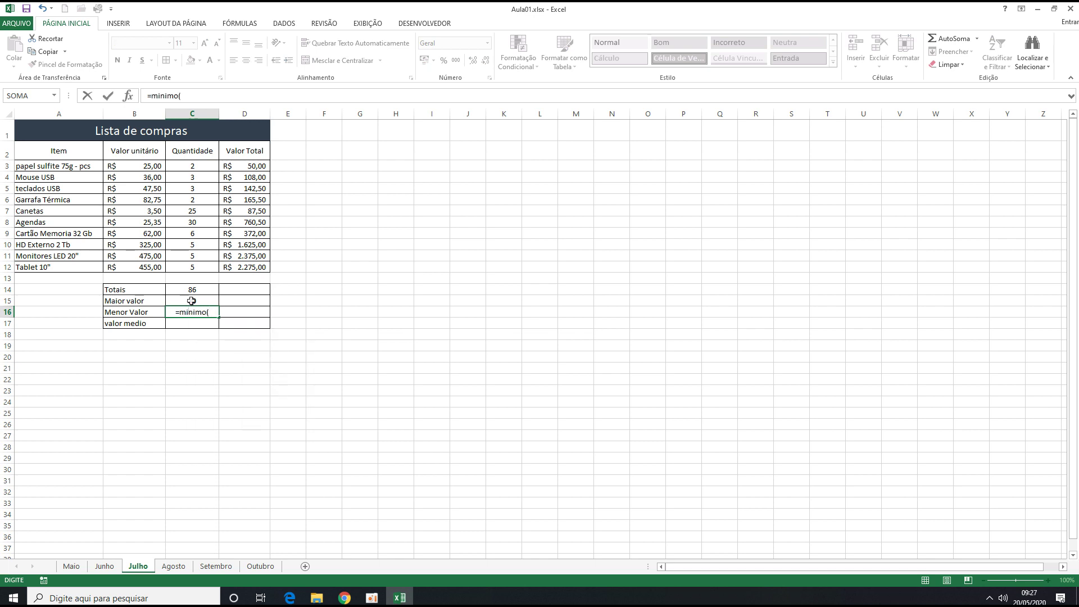
pyautogui.moveTo(190, 167); pyautogui.dragTo(185, 266)
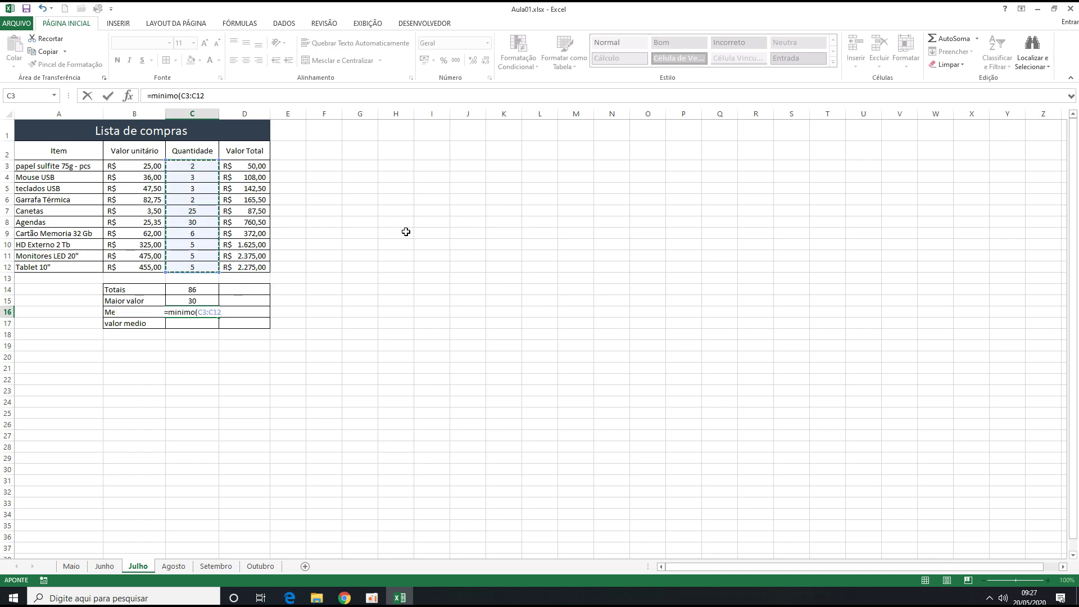
pyautogui.write(')')
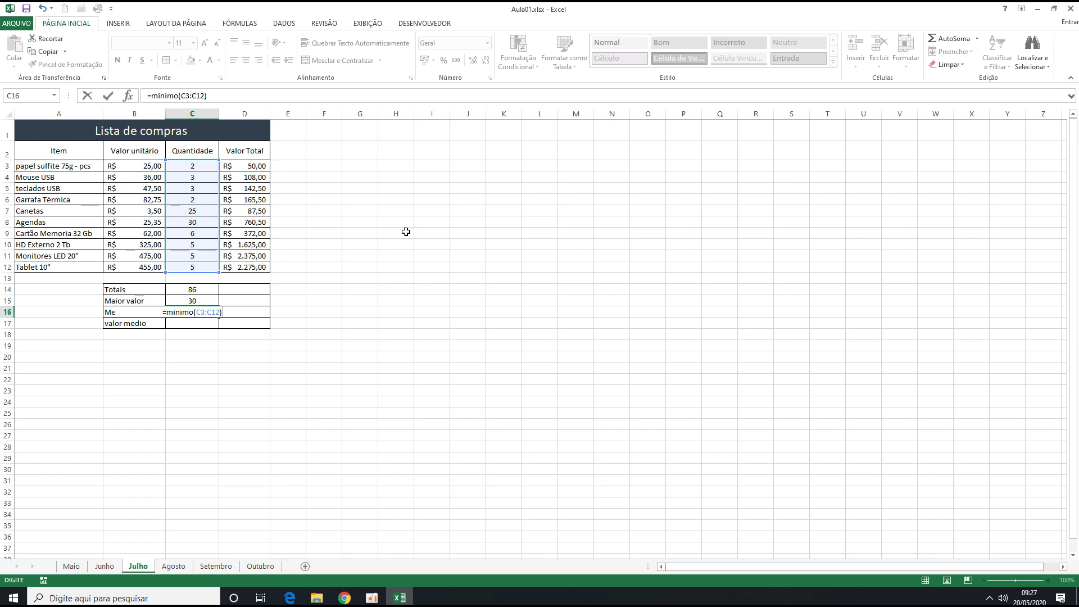
pyautogui.press('Return')
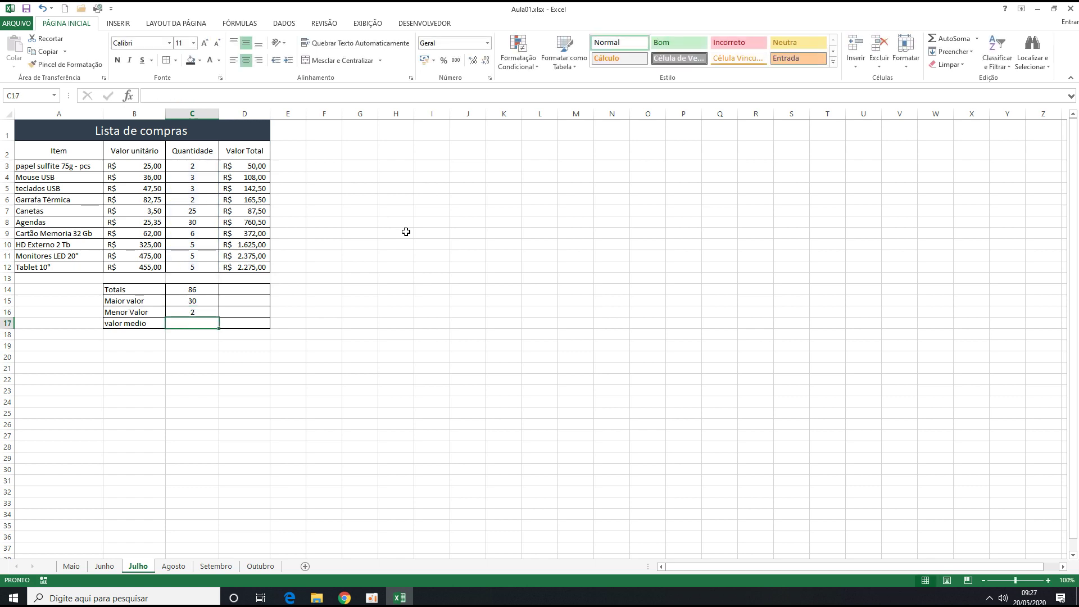
pyautogui.click(184, 198)
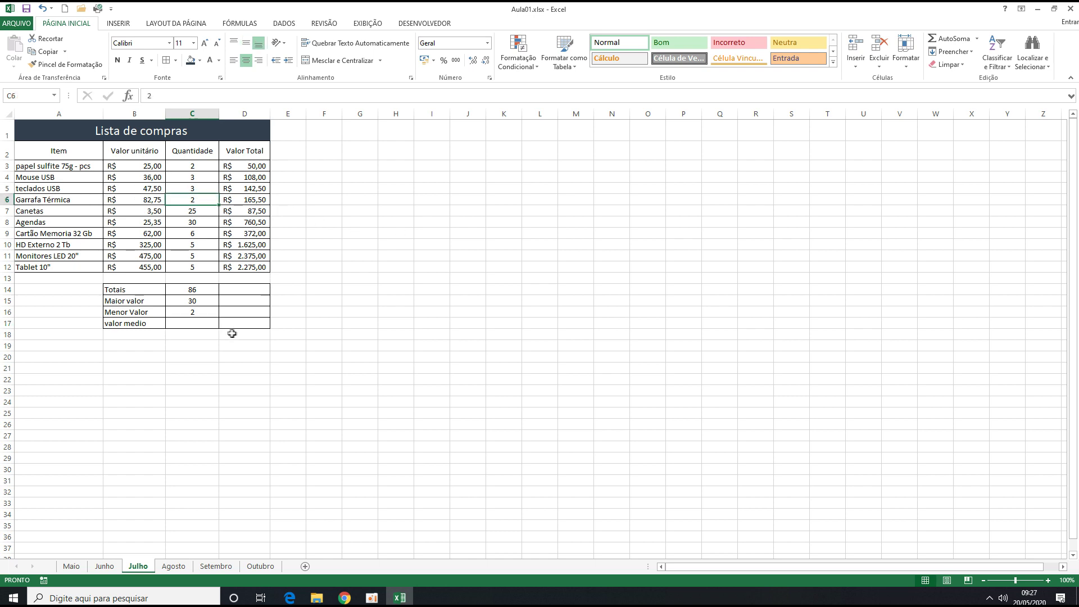
# - Calculate the average quantity in C17 with the formula =MEDIA(C3:C12)
pyautogui.click(197, 325)
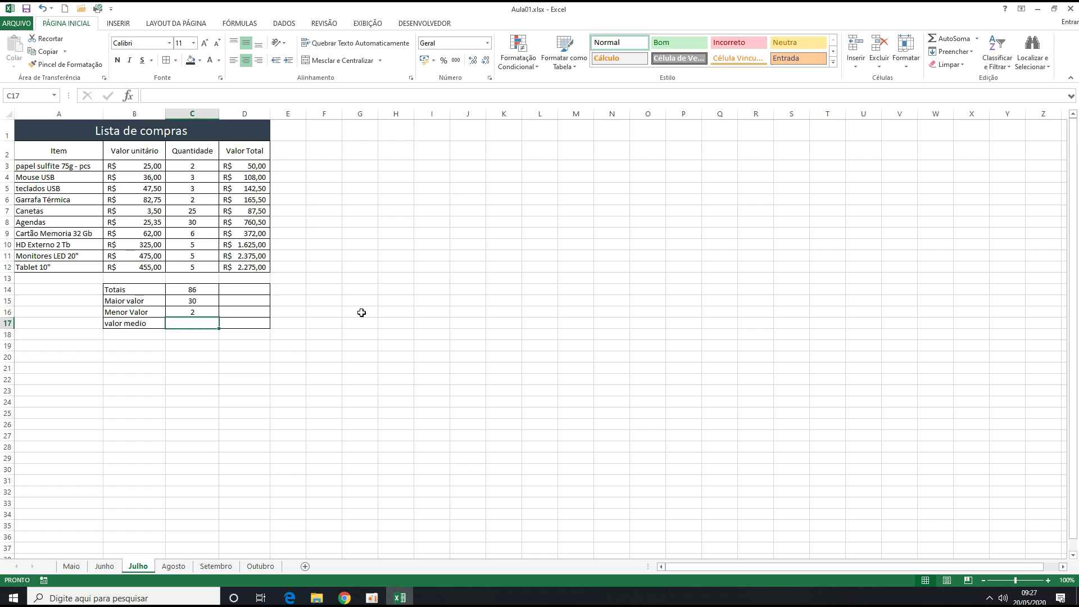
pyautogui.write('=me')
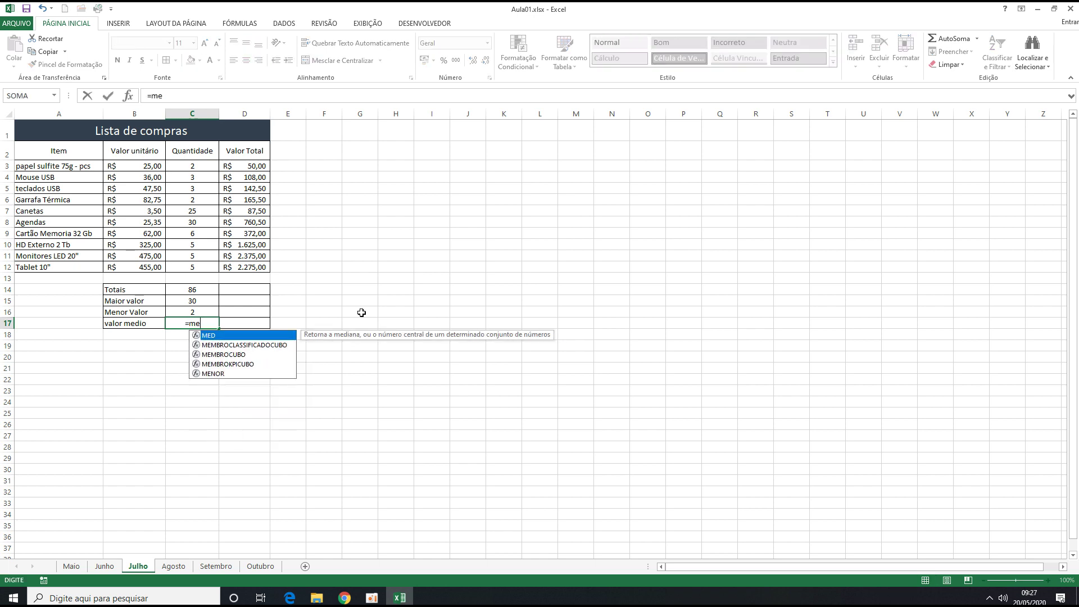
pyautogui.write('dia(')
pyautogui.click(194, 168)
pyautogui.moveTo(194, 167); pyautogui.dragTo(192, 265)
pyautogui.write(')')
pyautogui.press('Return')
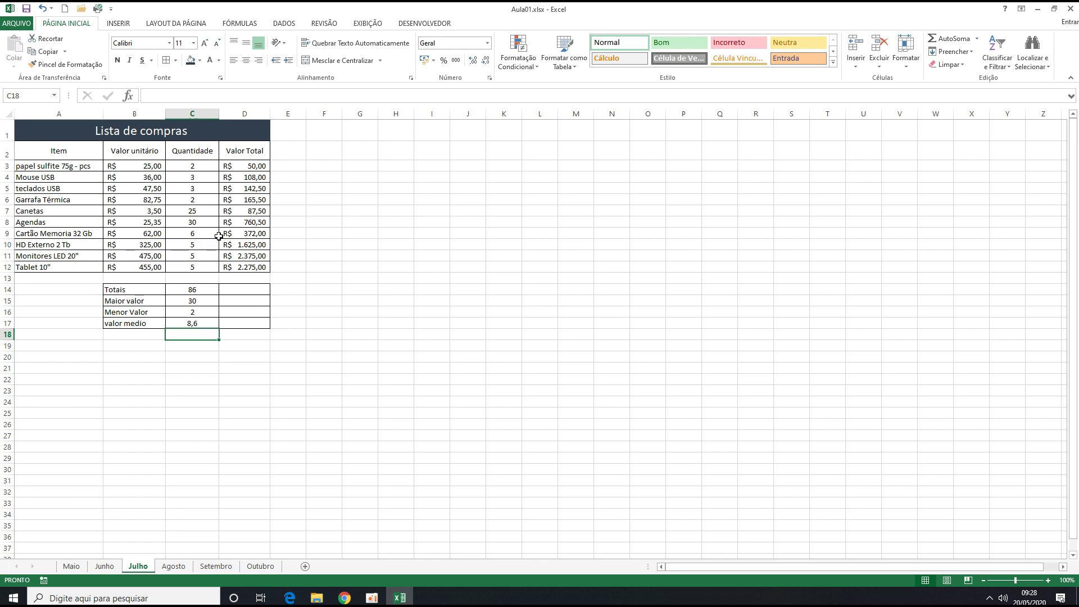
# - Total the Valor Total column in D14 with the formula =SOMA(D3:D12)
pyautogui.click(235, 289)
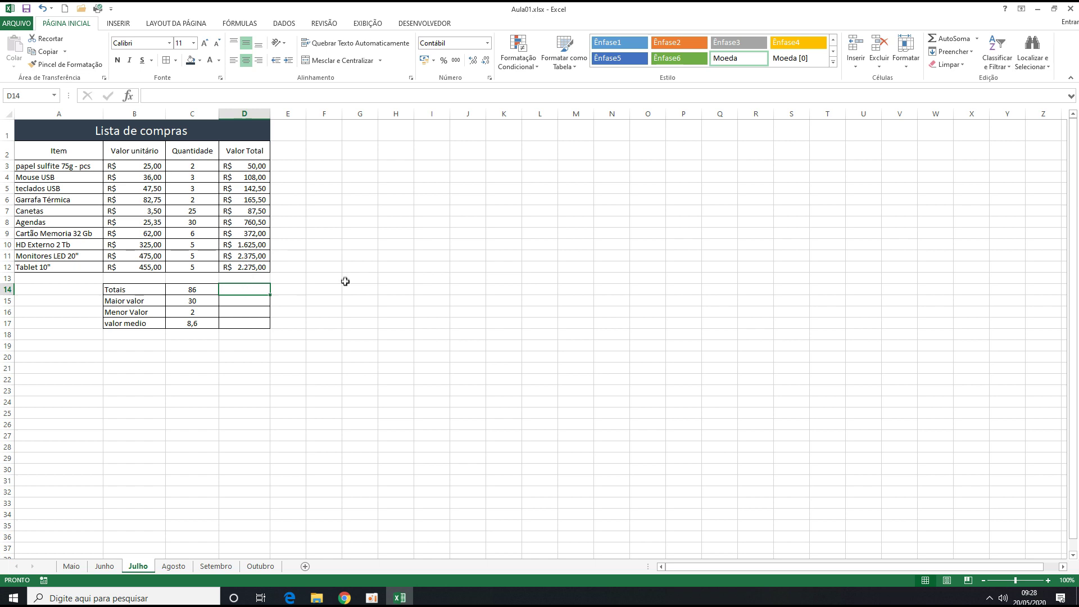
pyautogui.write('=so')
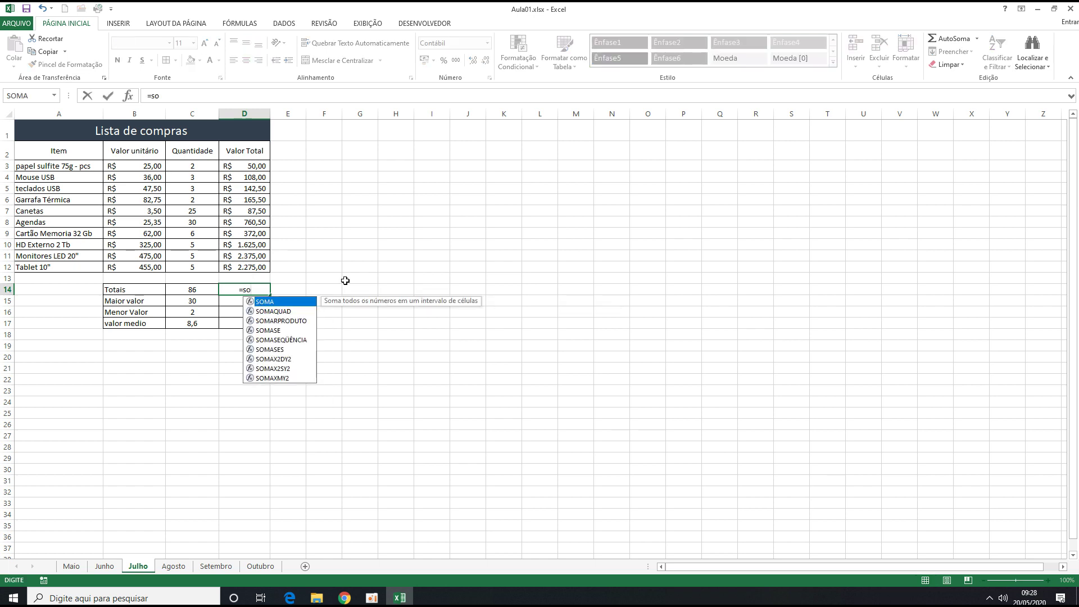
pyautogui.write('ma(')
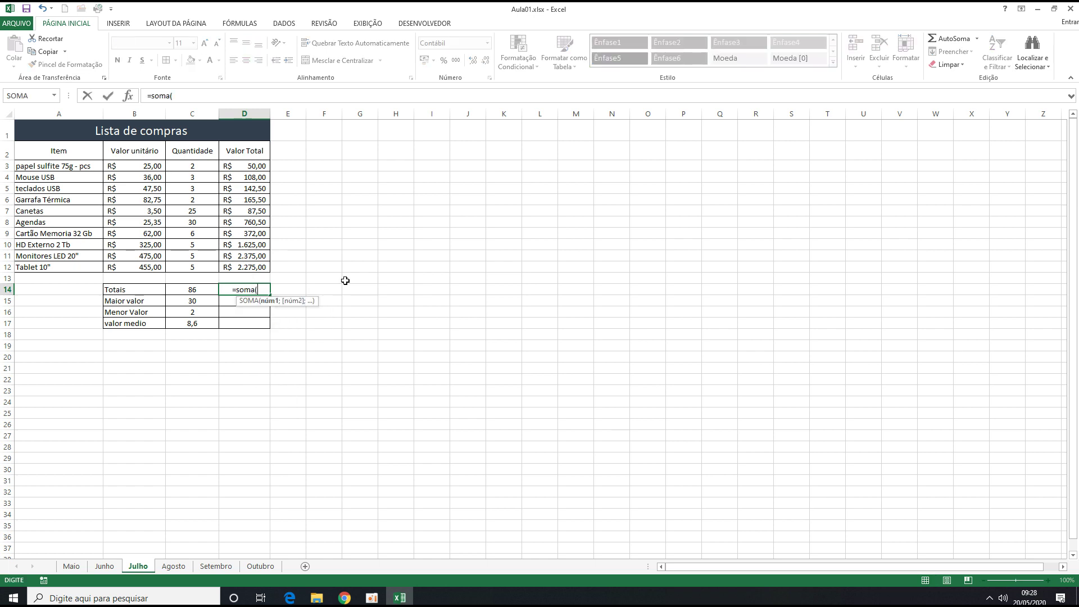
pyautogui.moveTo(247, 168); pyautogui.dragTo(246, 263)
pyautogui.write(')')
pyautogui.press('Return')
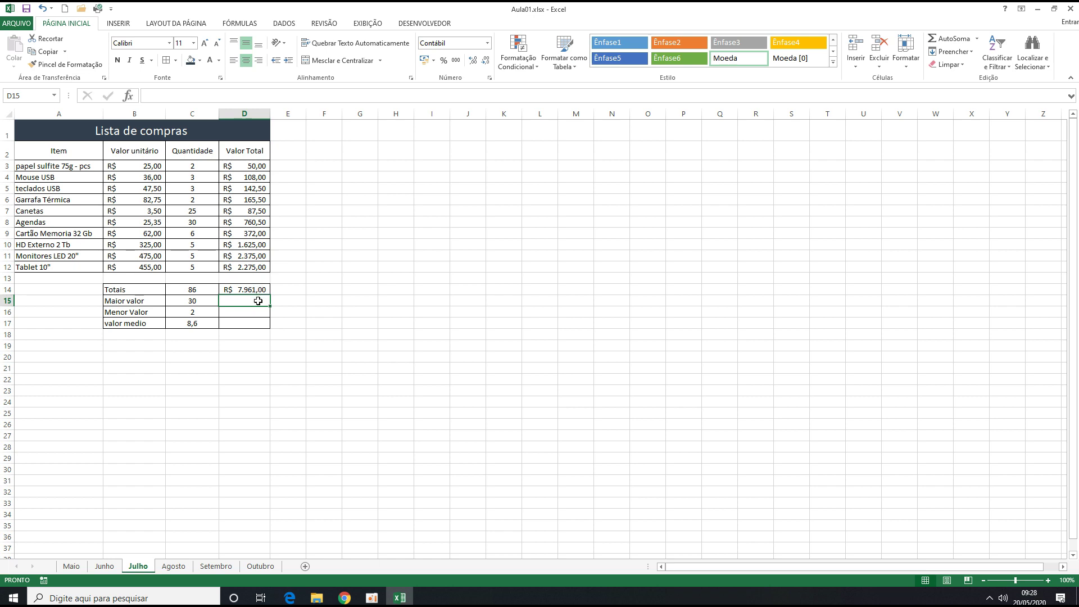
# - Find the highest Valor Total in D15 with the formula =MAXIMO(D3:D12)
pyautogui.write('=')
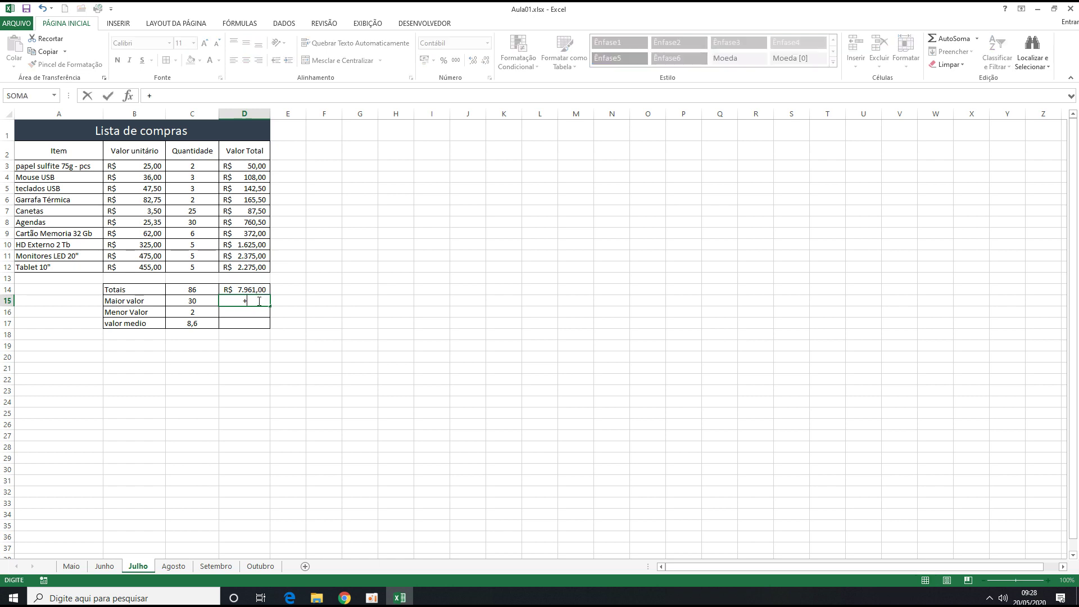
pyautogui.write('maximo(')
pyautogui.click(238, 167)
pyautogui.moveTo(242, 256); pyautogui.dragTo(234, 273)
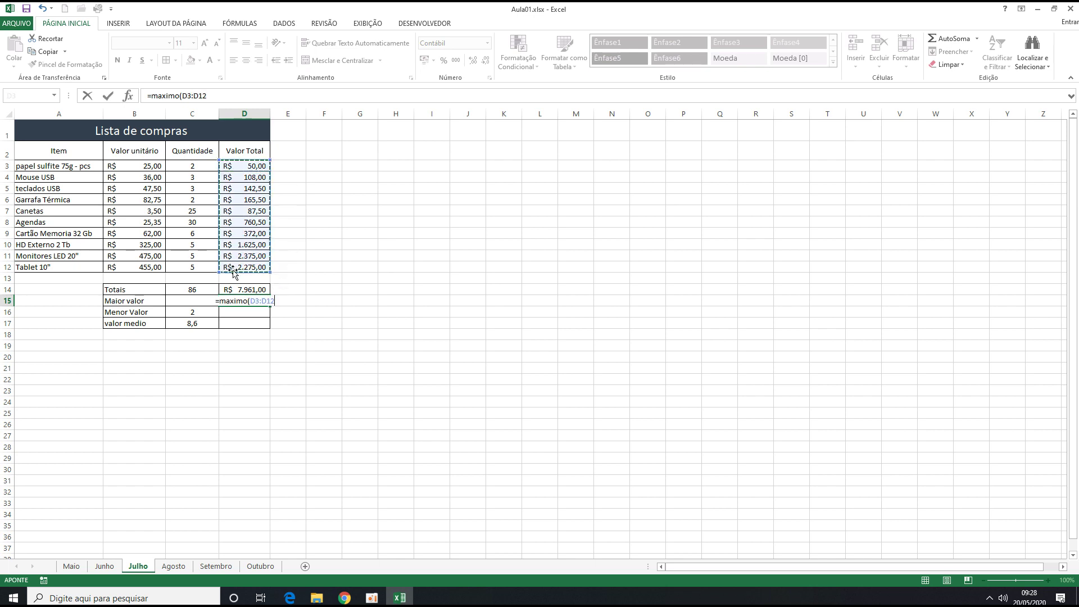
pyautogui.press('Return')
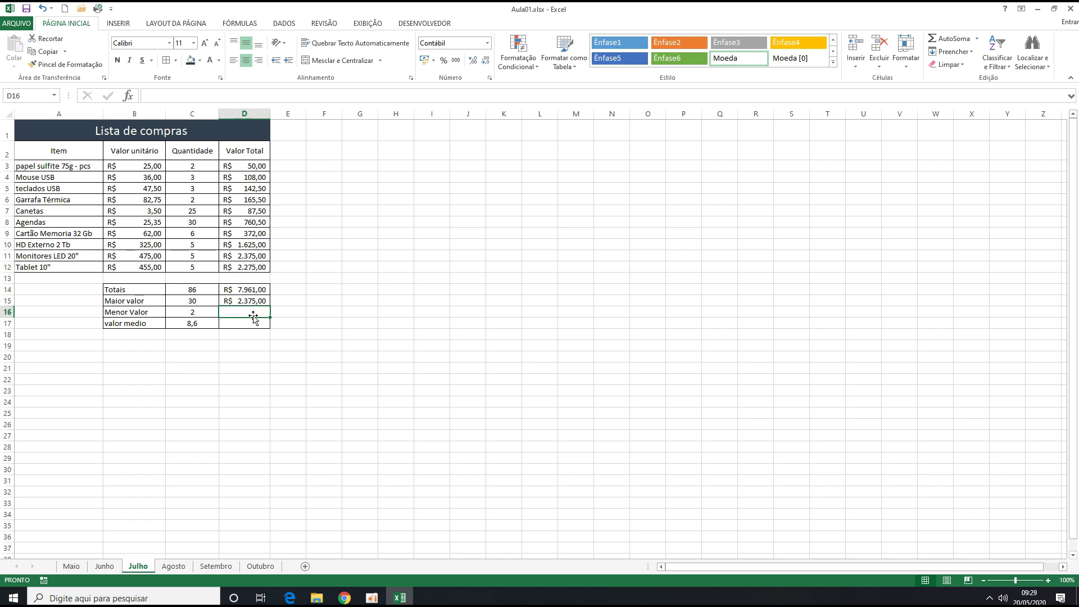
# - Find the lowest Valor Total in D16 with the formula =MINIMO(D3:D12)
pyautogui.write('=mi')
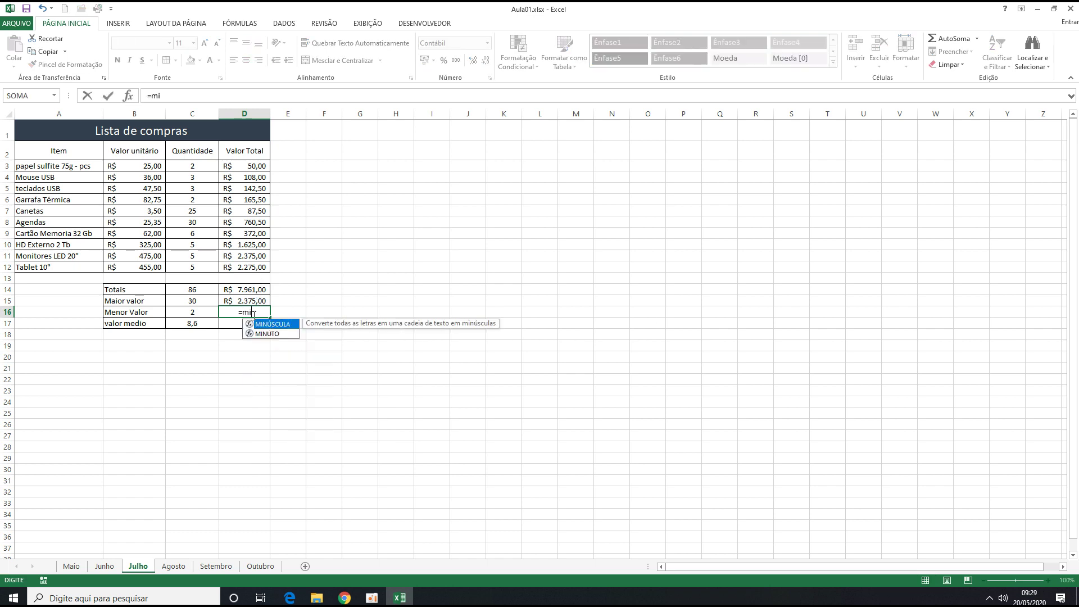
pyautogui.write('nimo(')
pyautogui.moveTo(250, 167); pyautogui.dragTo(241, 266)
pyautogui.write(')')
pyautogui.press('Return')
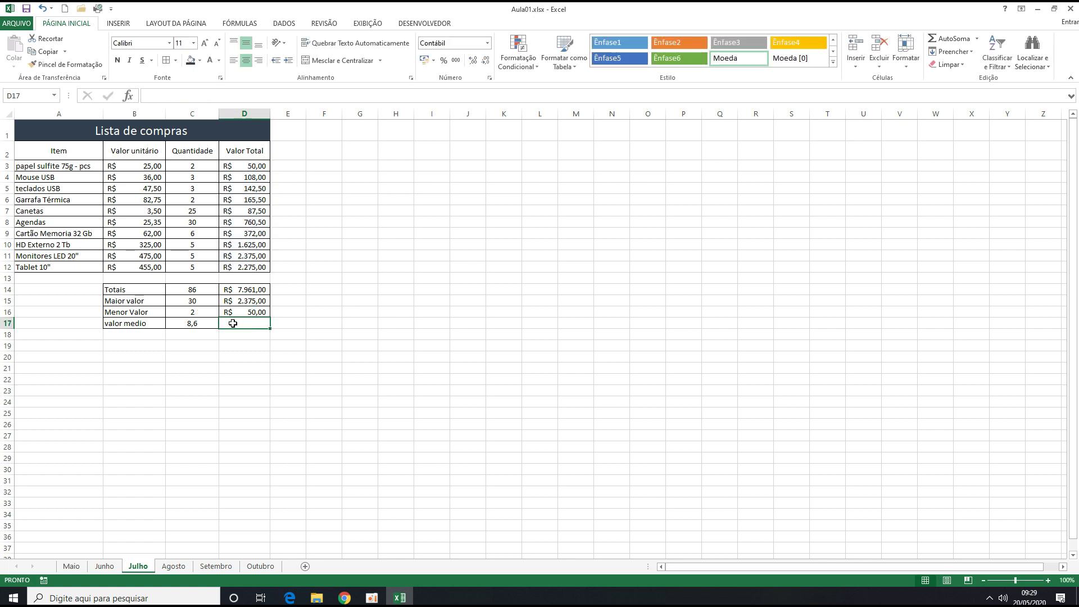
# - Enter the deliberately misspelled average formula =madia(D3:D12) in D17 and select that cell to inspect it
pyautogui.write('=madia')
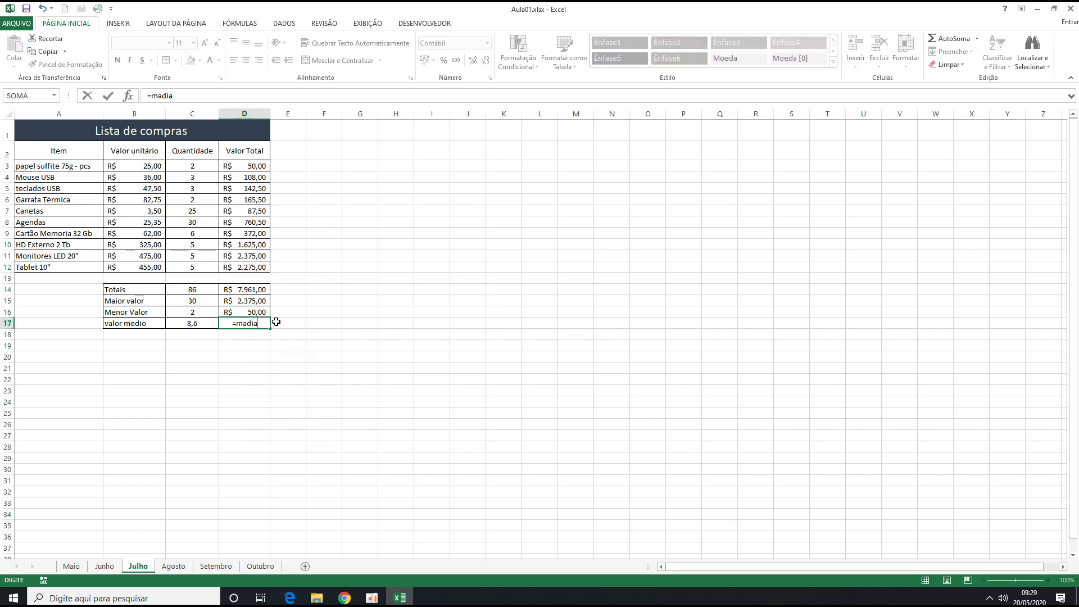
pyautogui.press('BackSpace')
pyautogui.press('BackSpace')
pyautogui.press('BackSpace')
pyautogui.press('BackSpace')
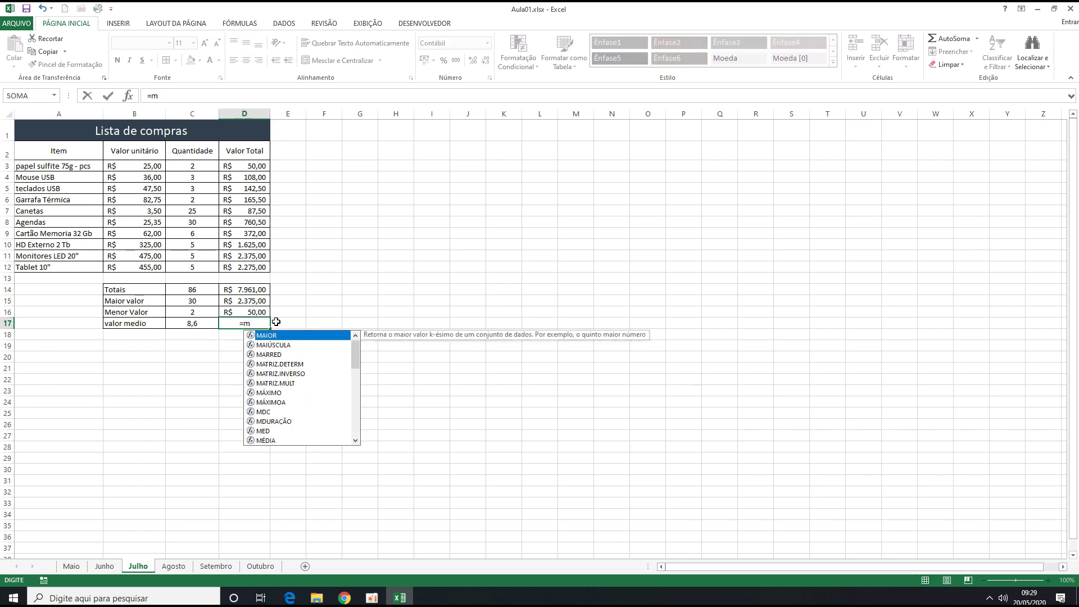
pyautogui.write('edia')
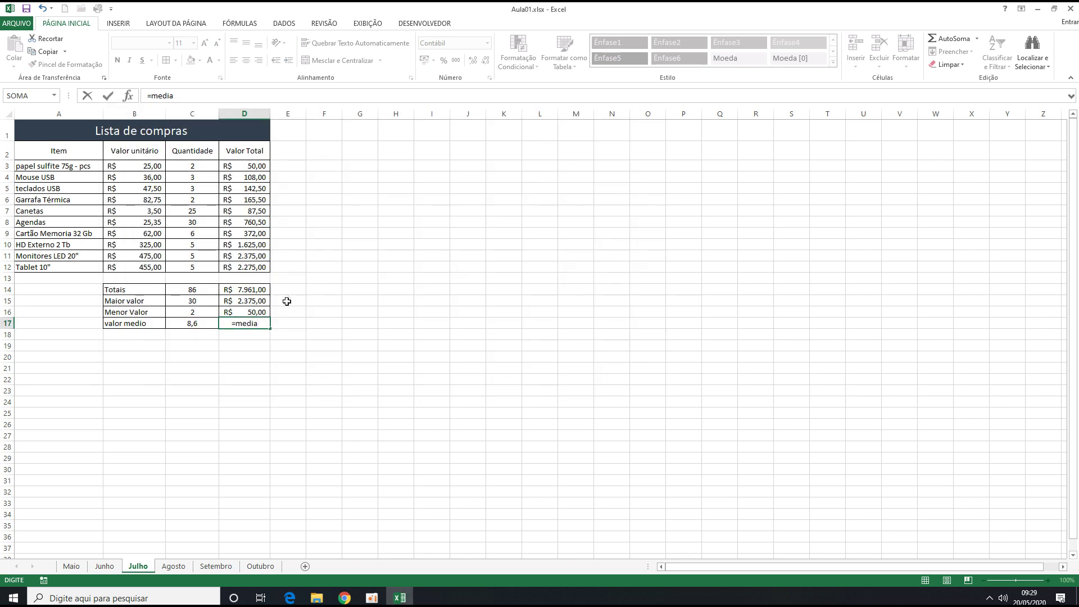
pyautogui.write('(')
pyautogui.press('BackSpace')
pyautogui.press('BackSpace')
pyautogui.press('BackSpace')
pyautogui.press('BackSpace')
pyautogui.press('BackSpace')
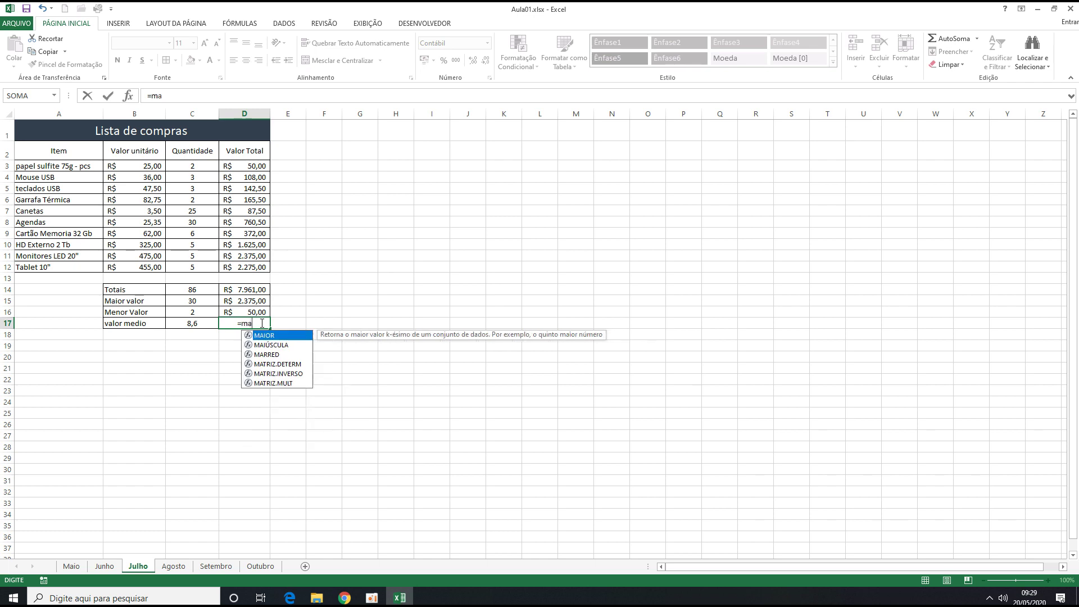
pyautogui.write('dia(')
pyautogui.moveTo(230, 165); pyautogui.dragTo(230, 268)
pyautogui.write(')')
pyautogui.press('Return')
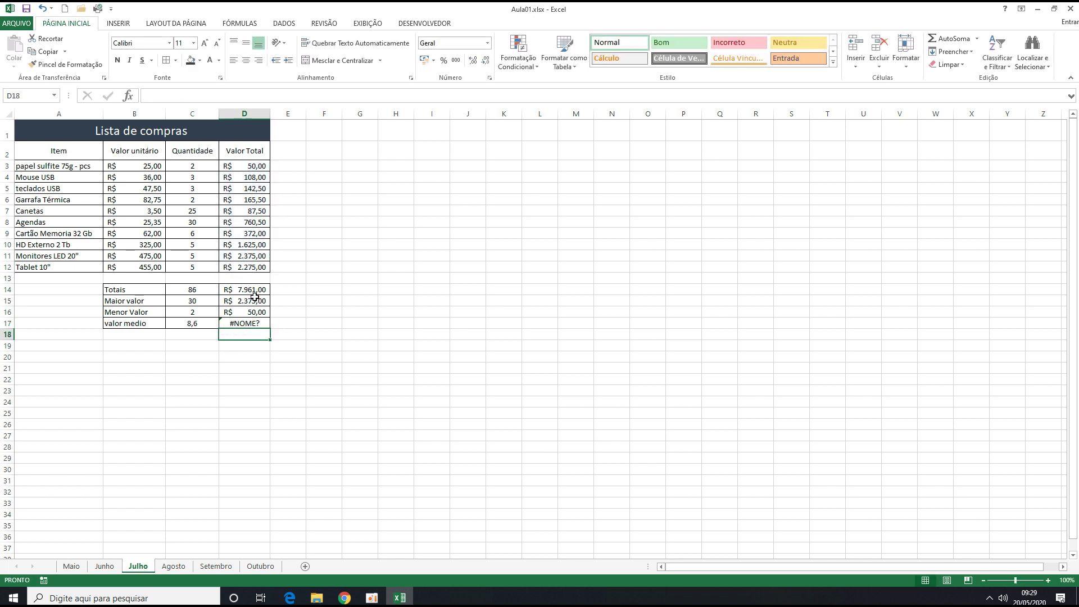
pyautogui.click(249, 324)
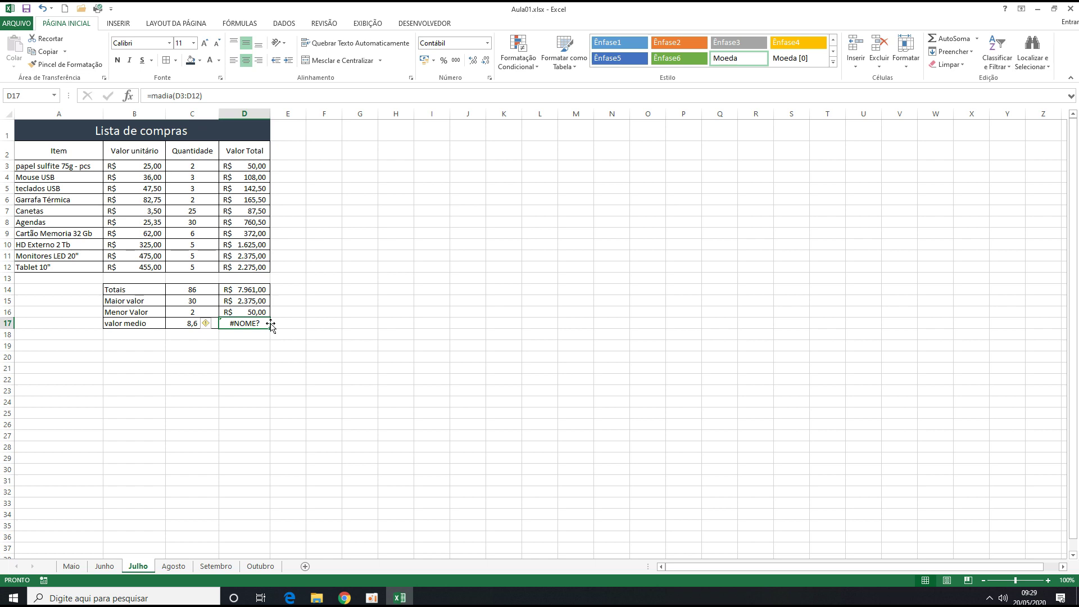
# - Correct the misspelled function name in D17 so the average formula reads =media(D3:D12)
pyautogui.doubleClick(244, 324)
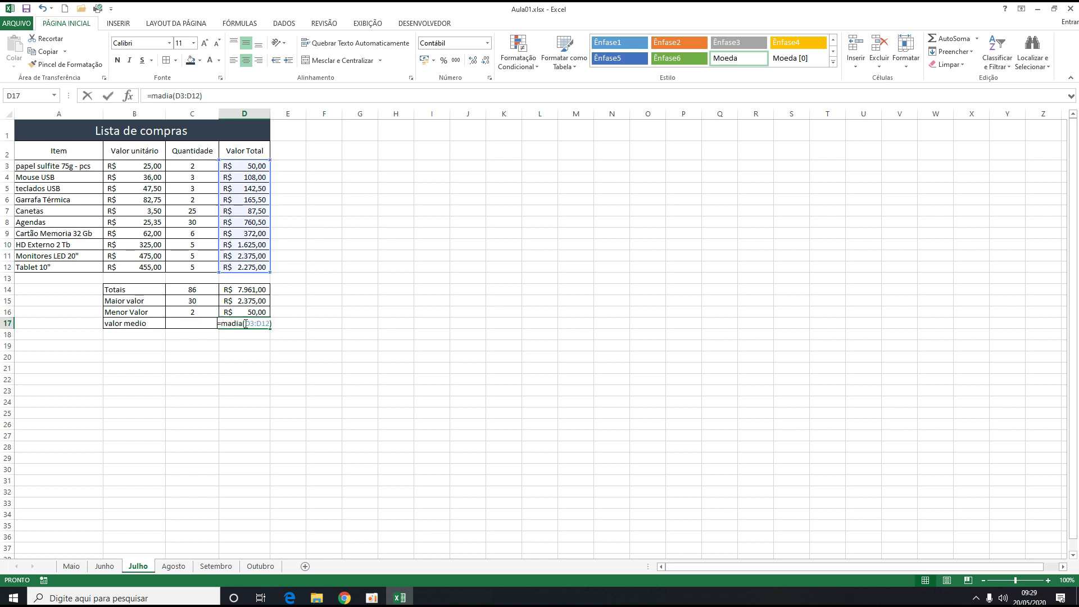
pyautogui.click(231, 324)
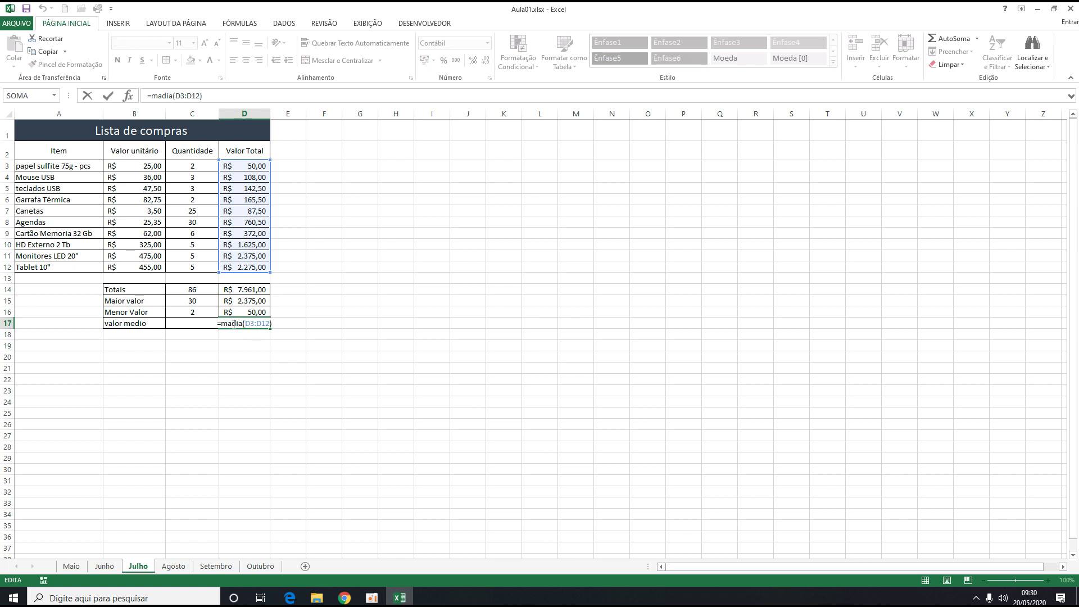
pyautogui.press('BackSpace')
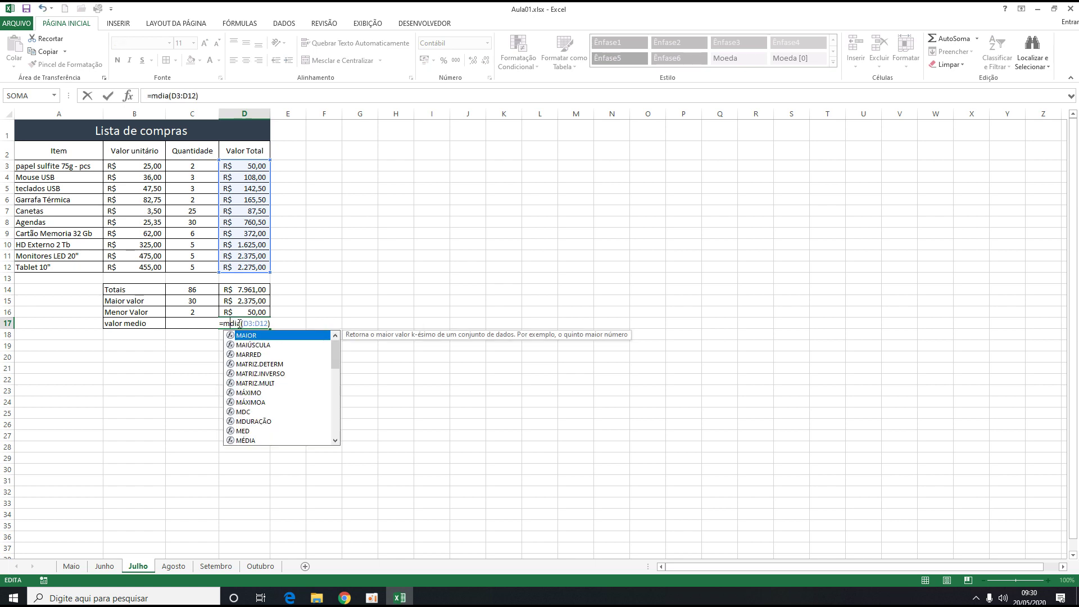
pyautogui.write('e')
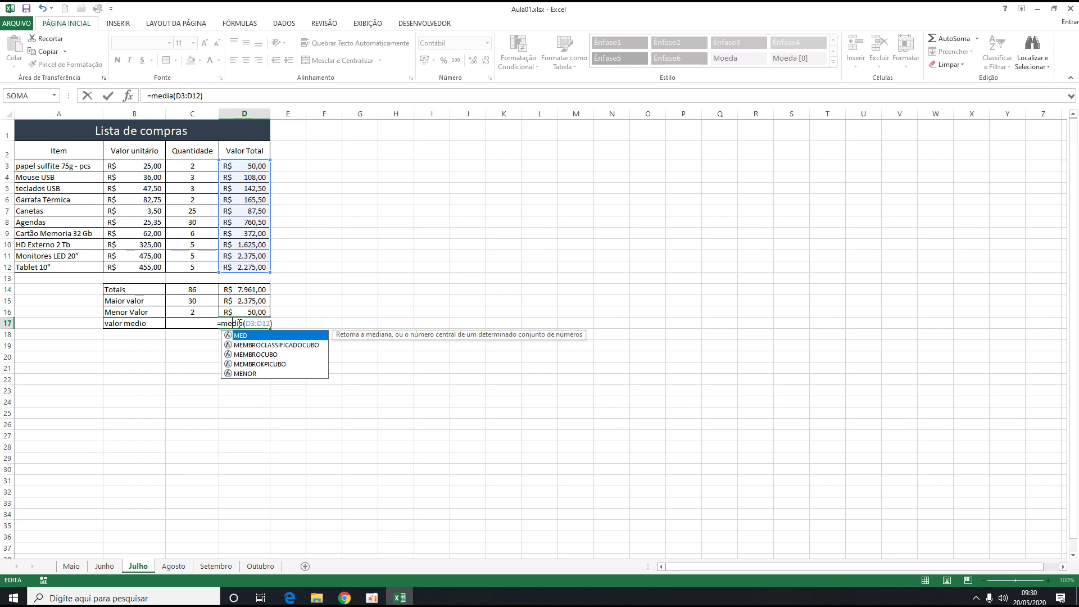
pyautogui.press('Return')
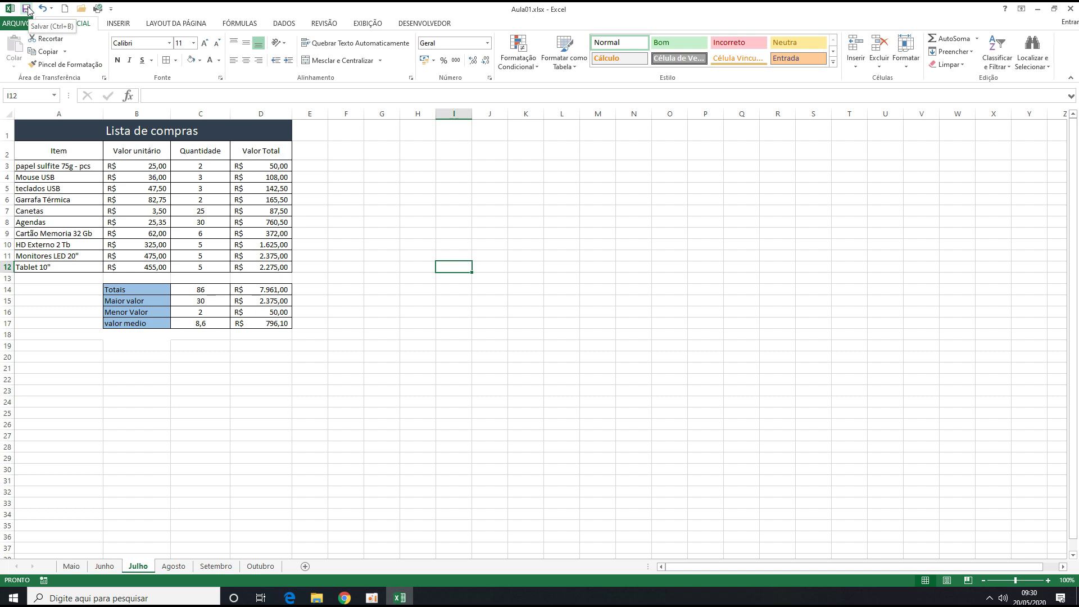
# - Select the empty cell I1 outside the table and save the workbook
pyautogui.click(451, 139)
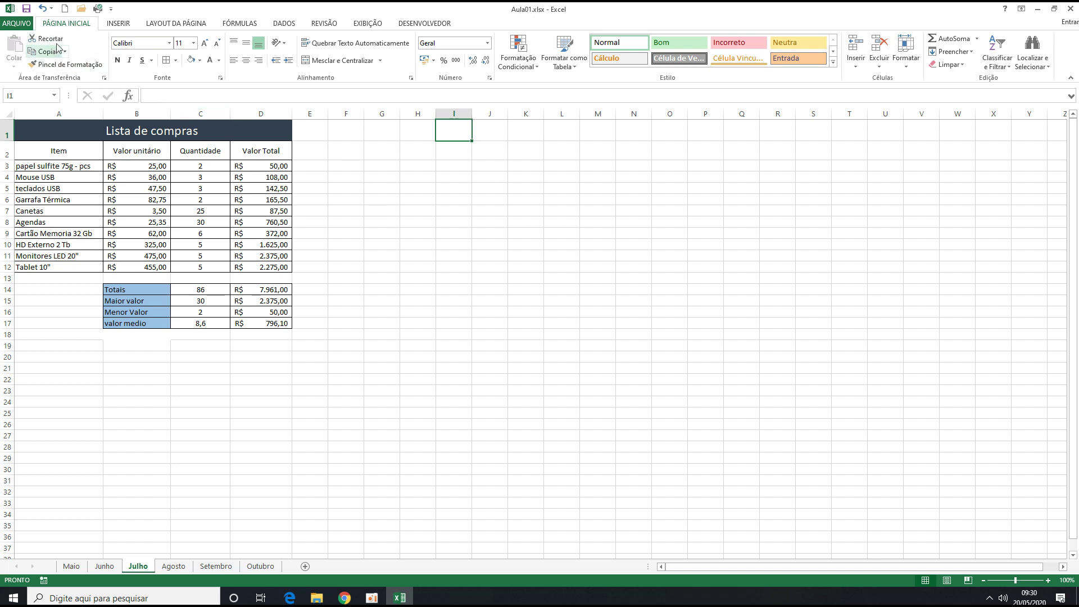
pyautogui.click(26, 9)
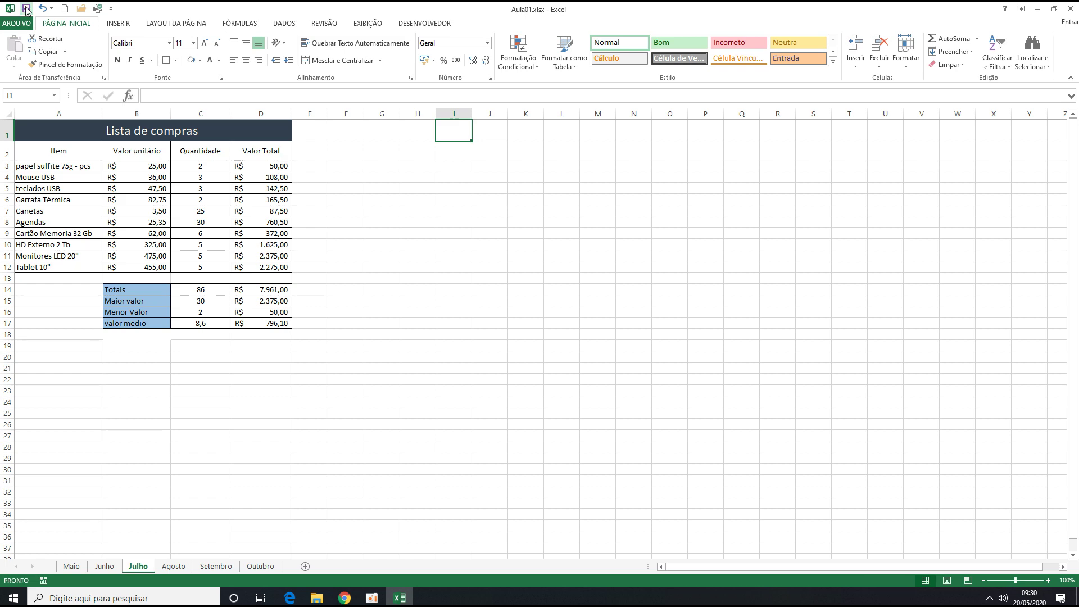